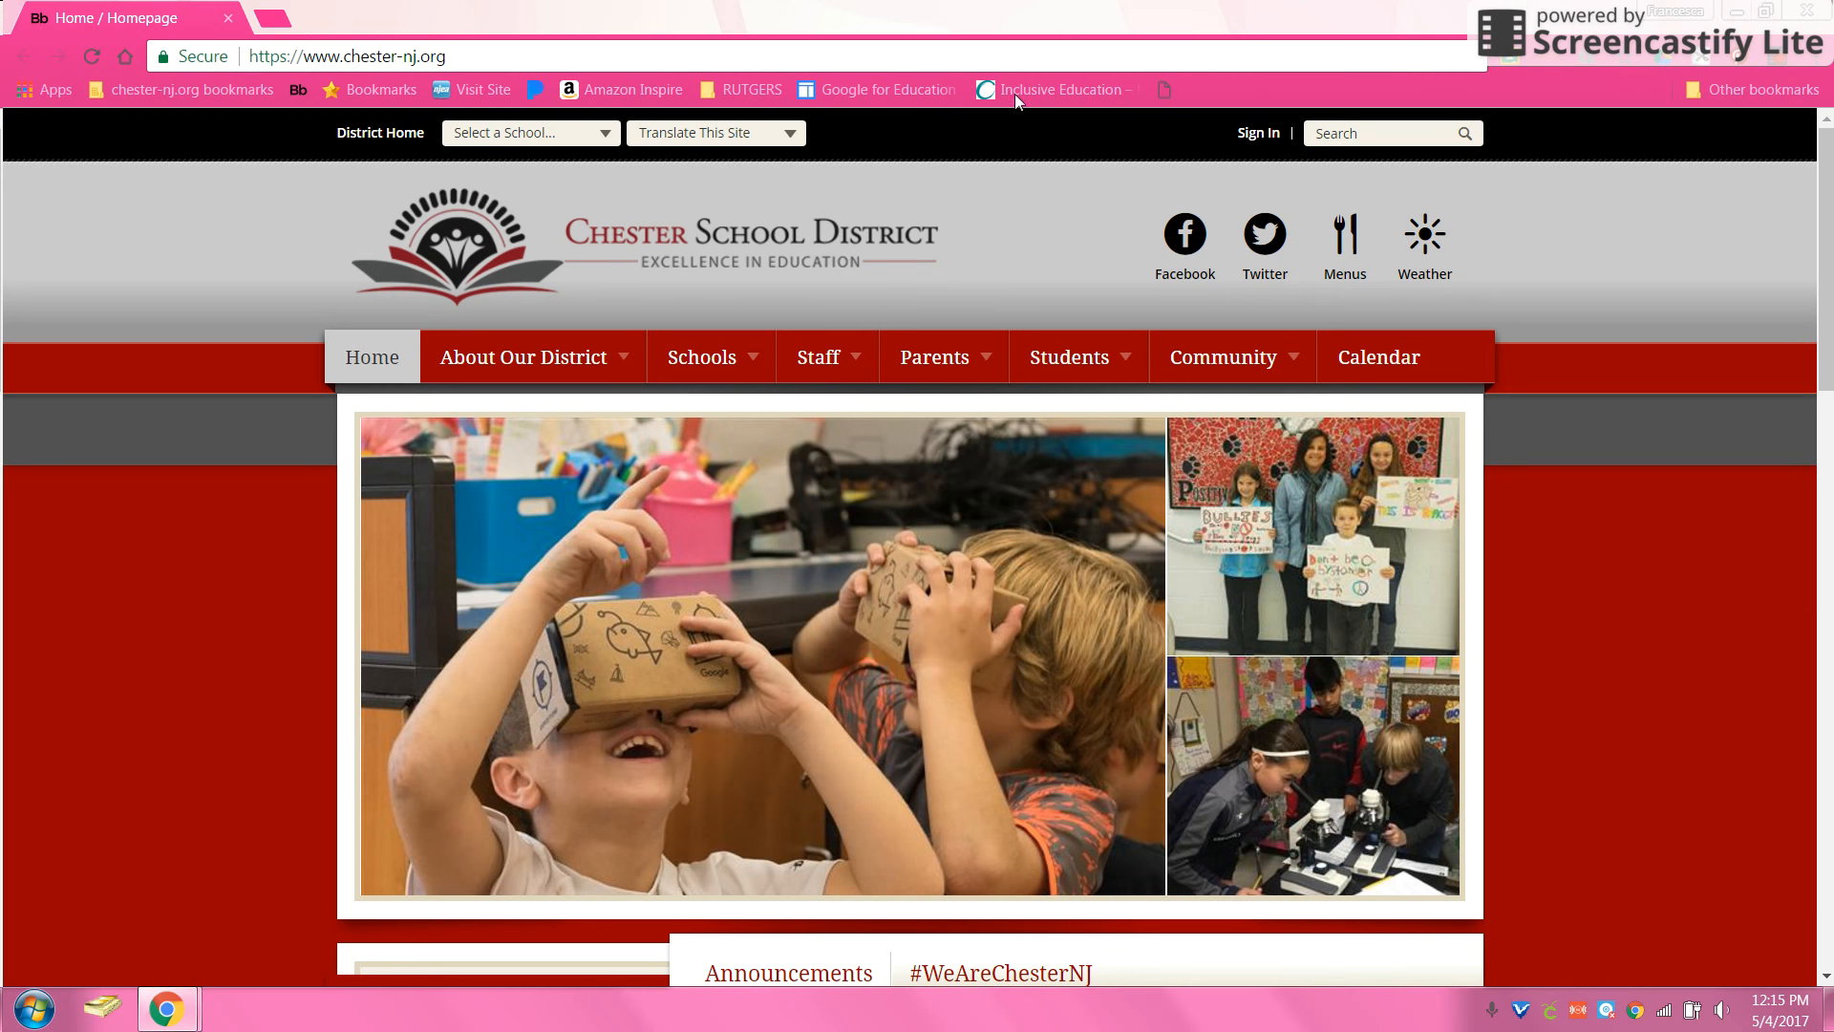
# Step: Select the chester-nj.org web address in the browser's address bar
pyautogui.click(675, 58)
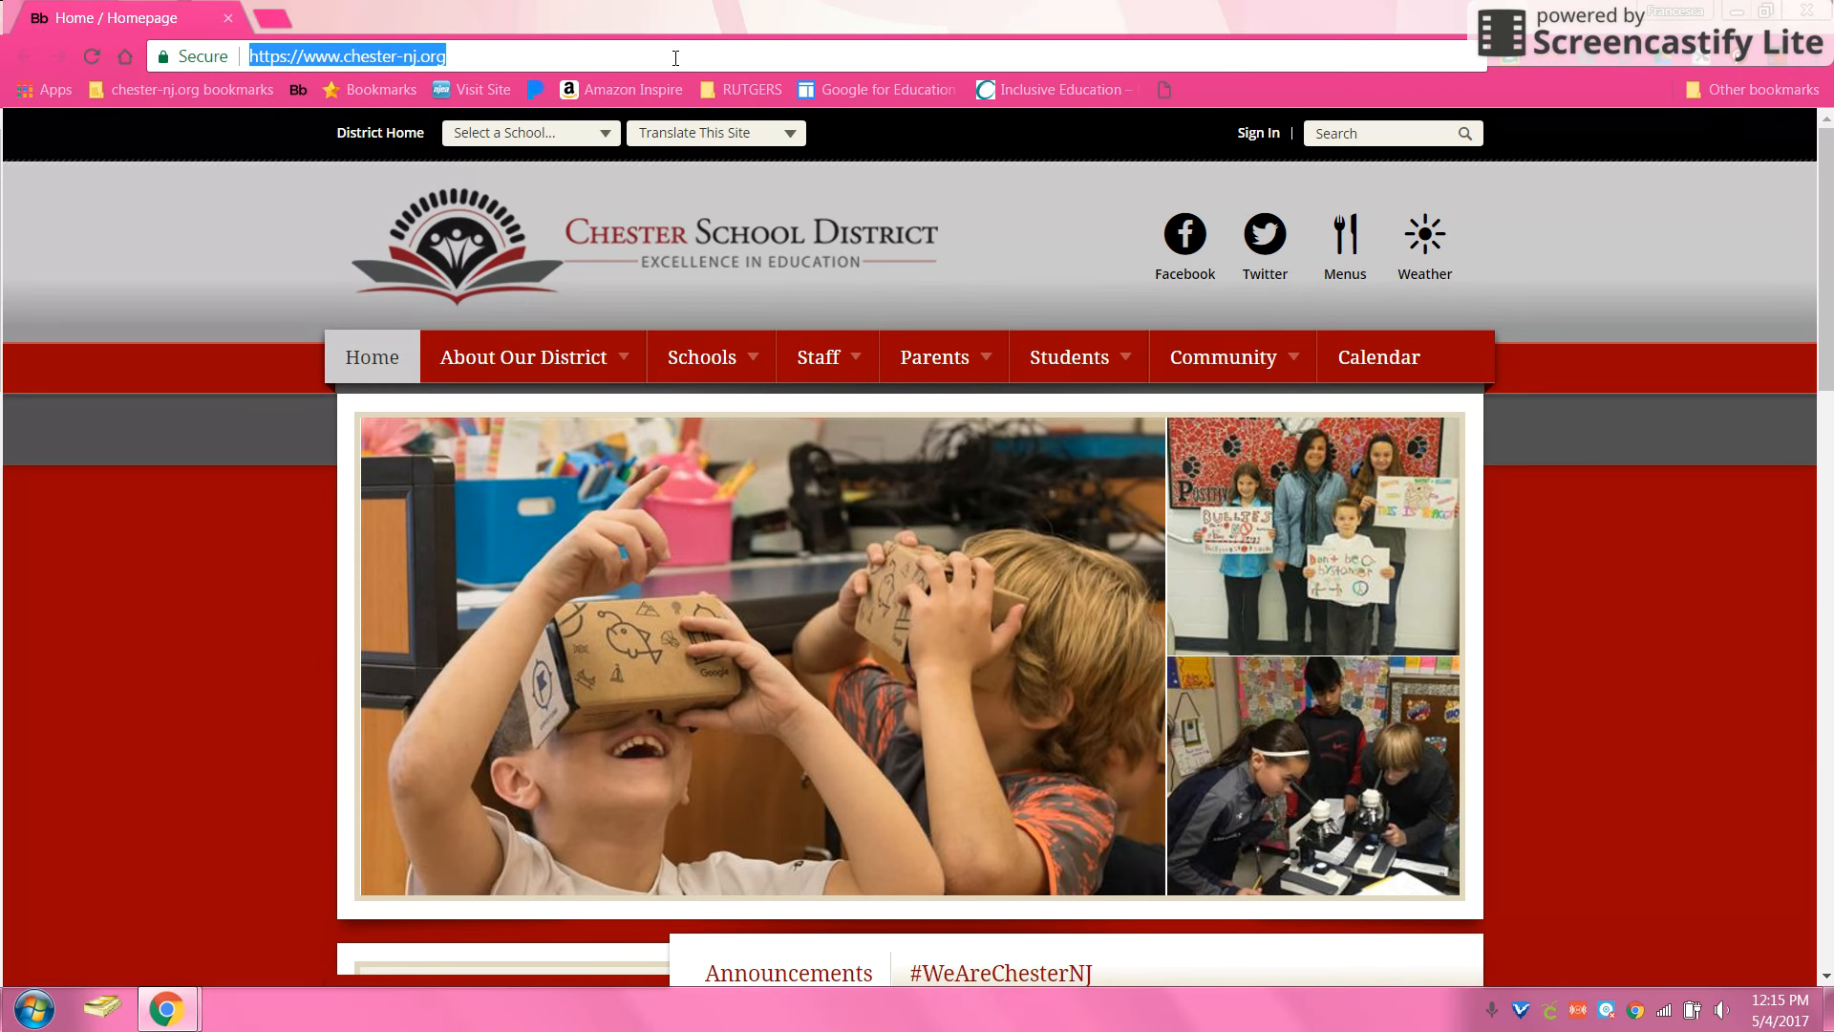
# Step: Search Google for 'google drive', open the Google Drive result and continue into Drive
pyautogui.press('BackSpace')
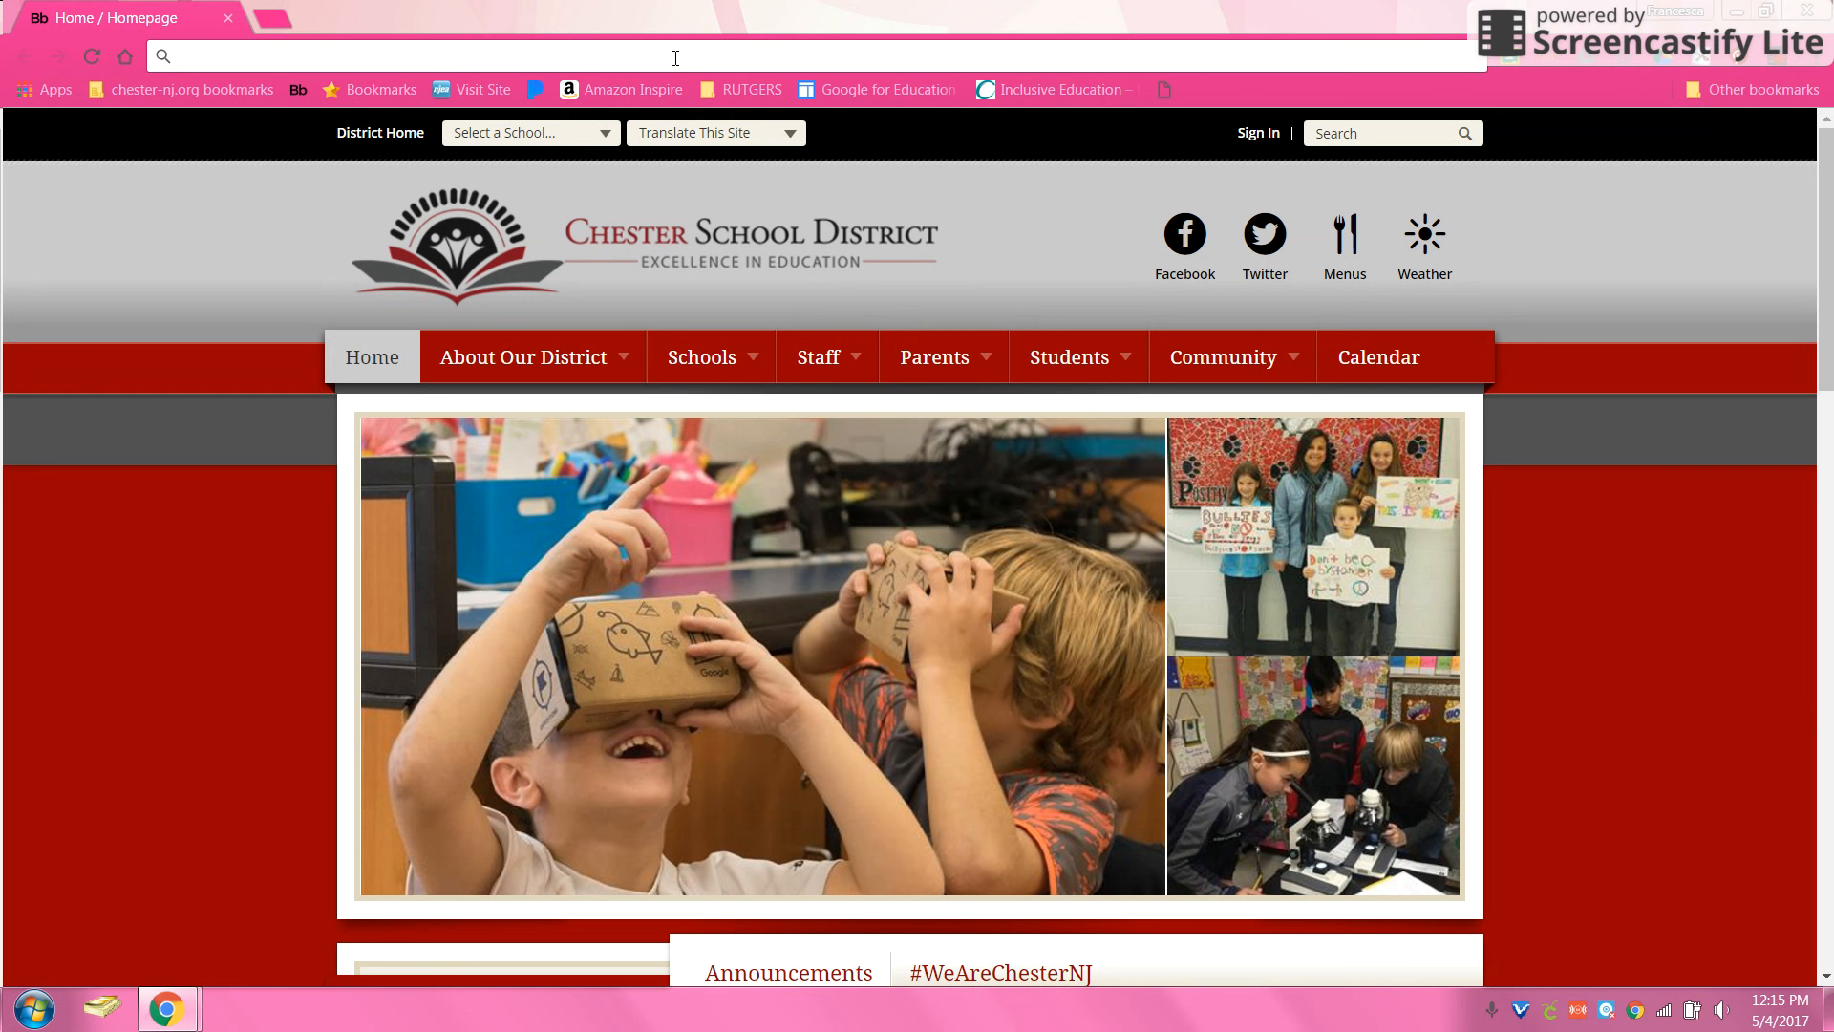
pyautogui.write('goo')
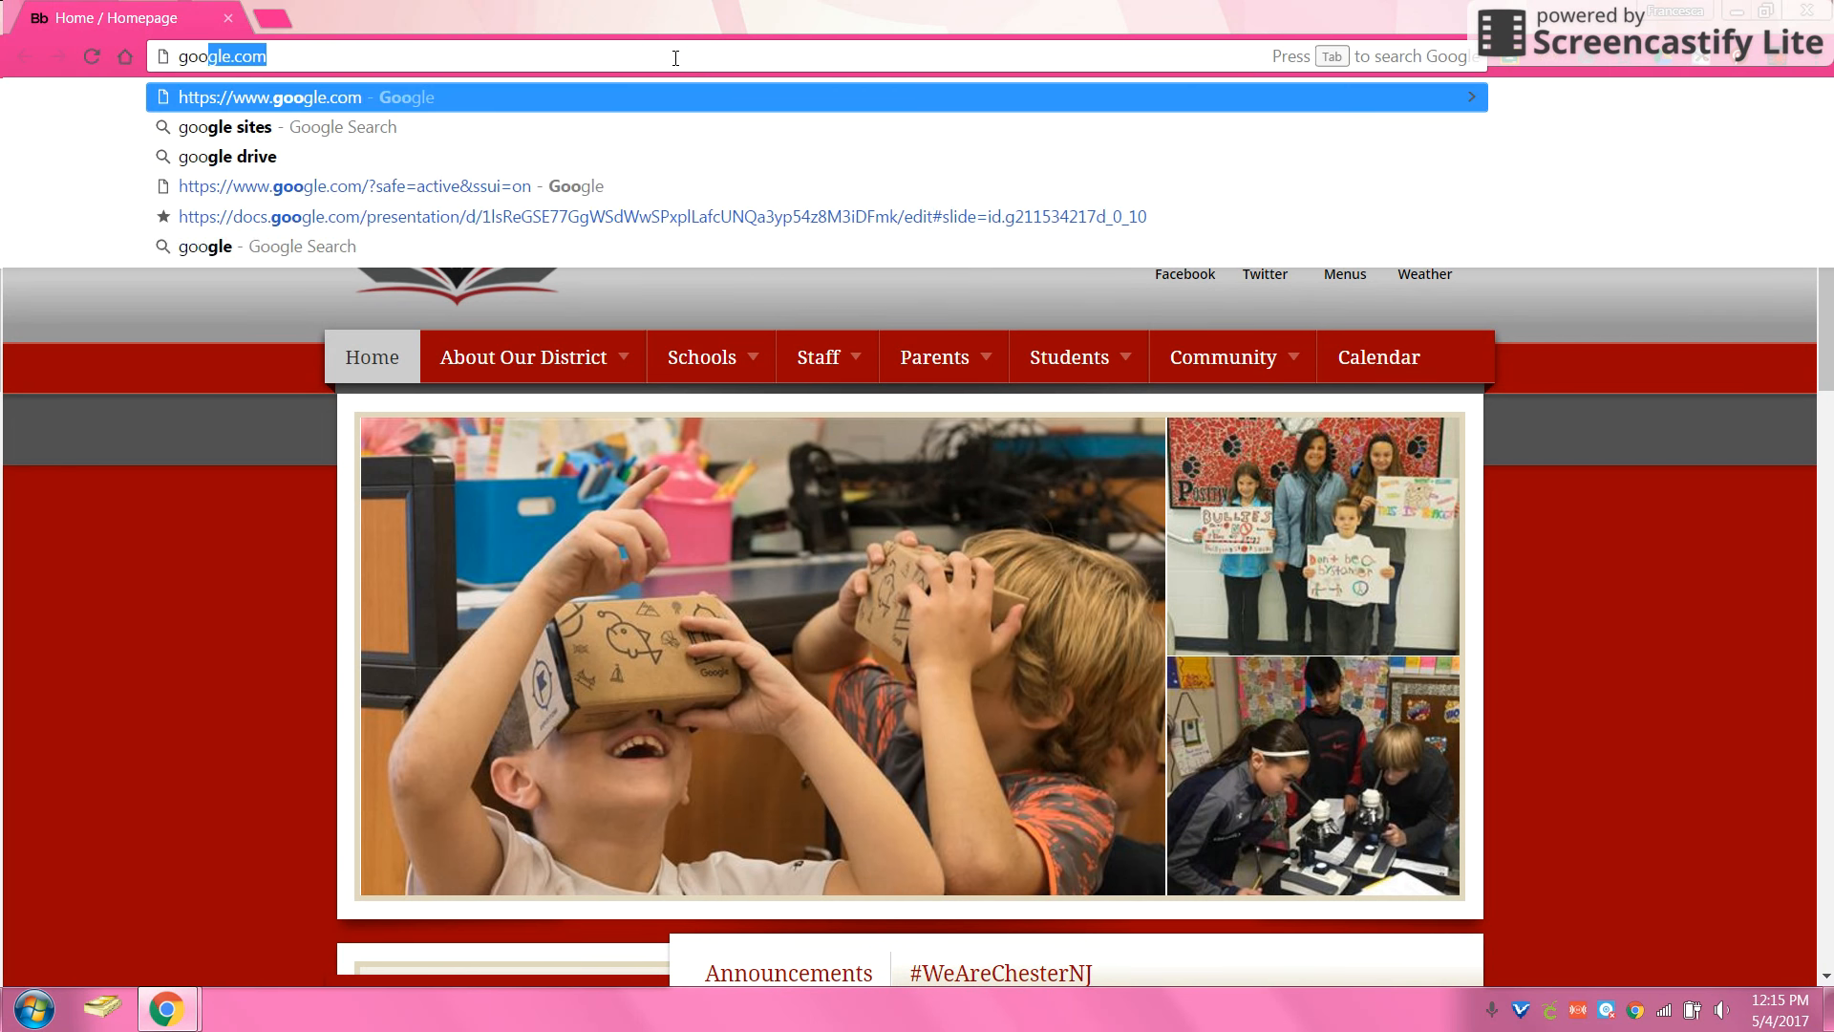
pyautogui.write('gle dr')
pyautogui.press('BackSpace')
pyautogui.write('ive')
pyautogui.press('Return')
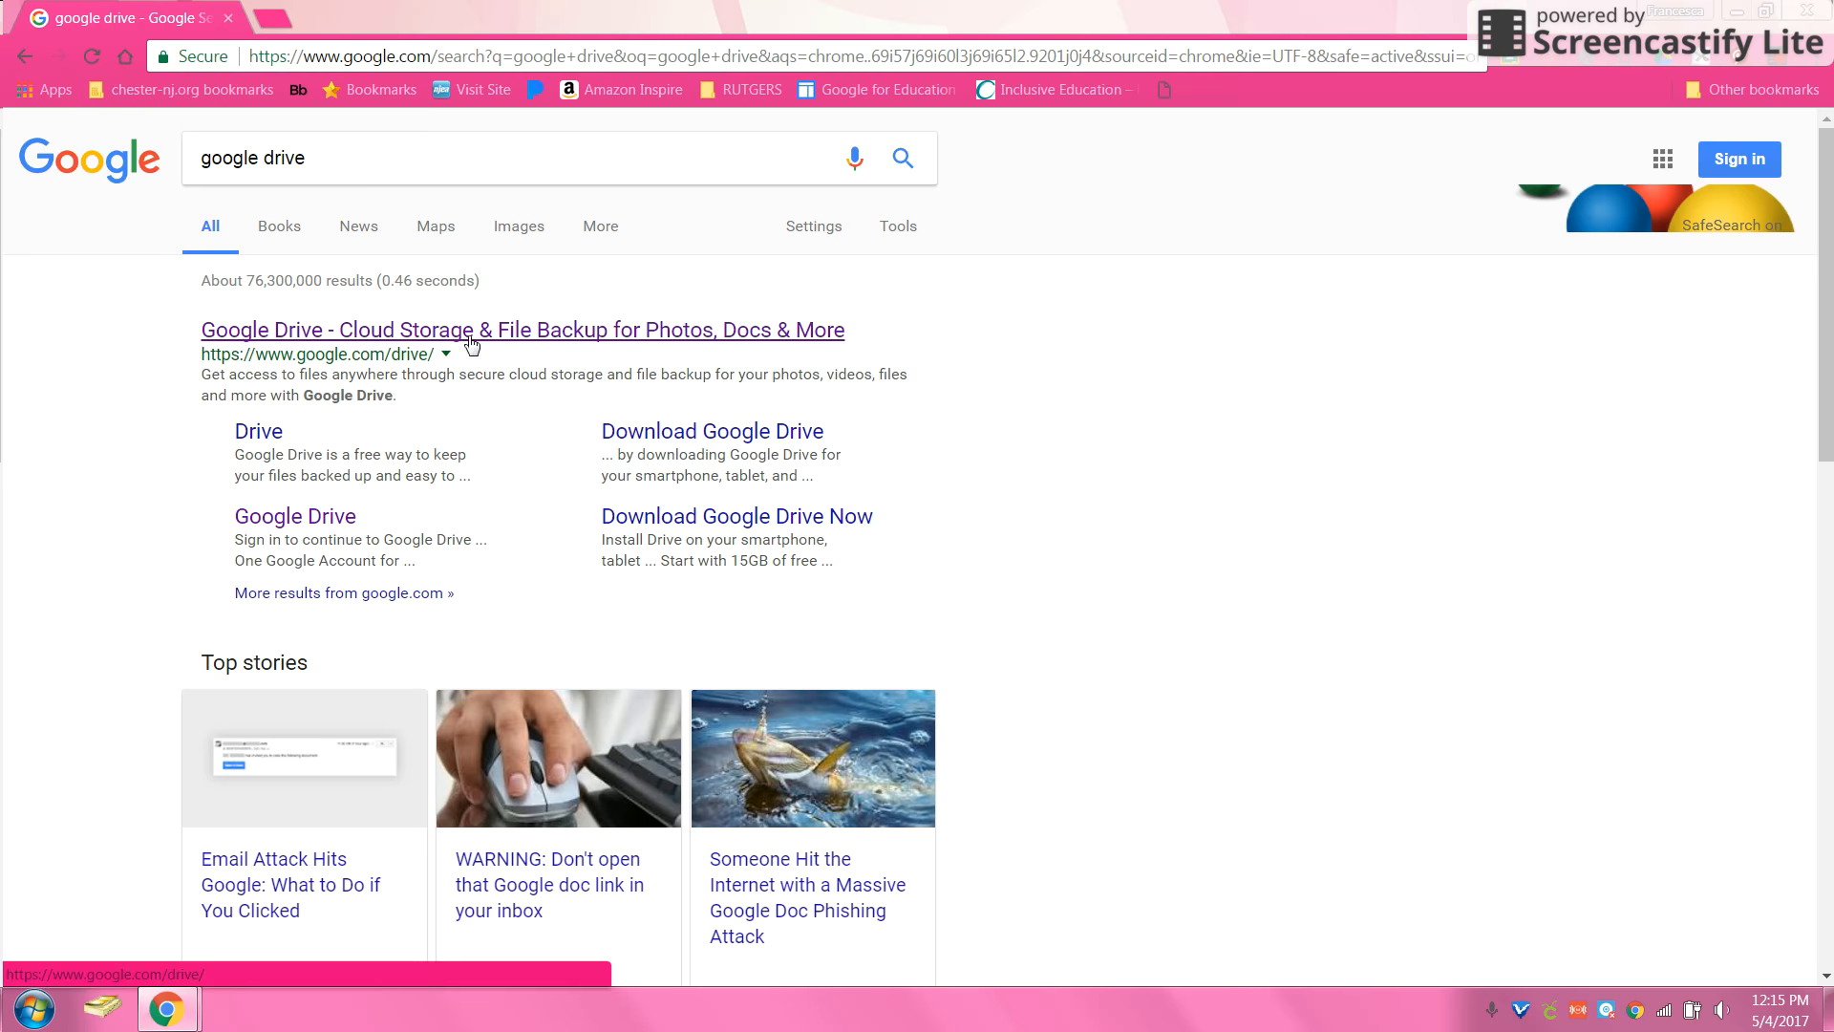
pyautogui.click(424, 331)
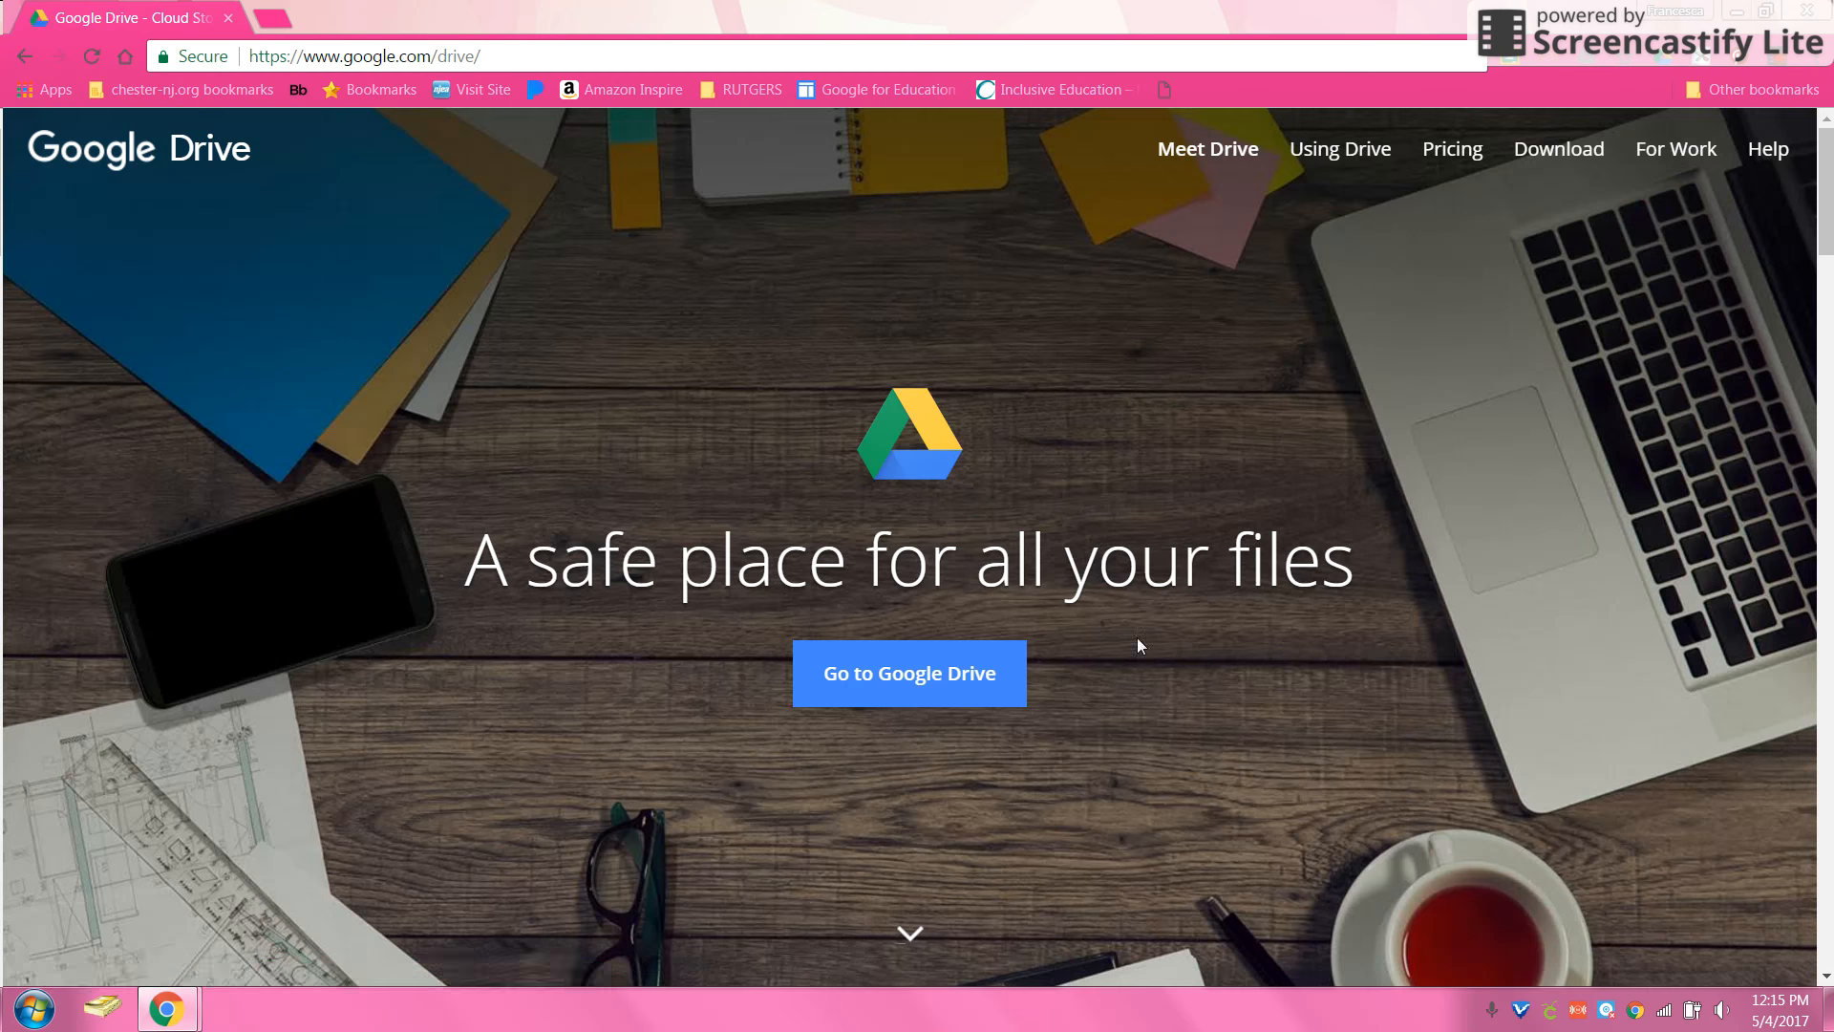
pyautogui.click(883, 699)
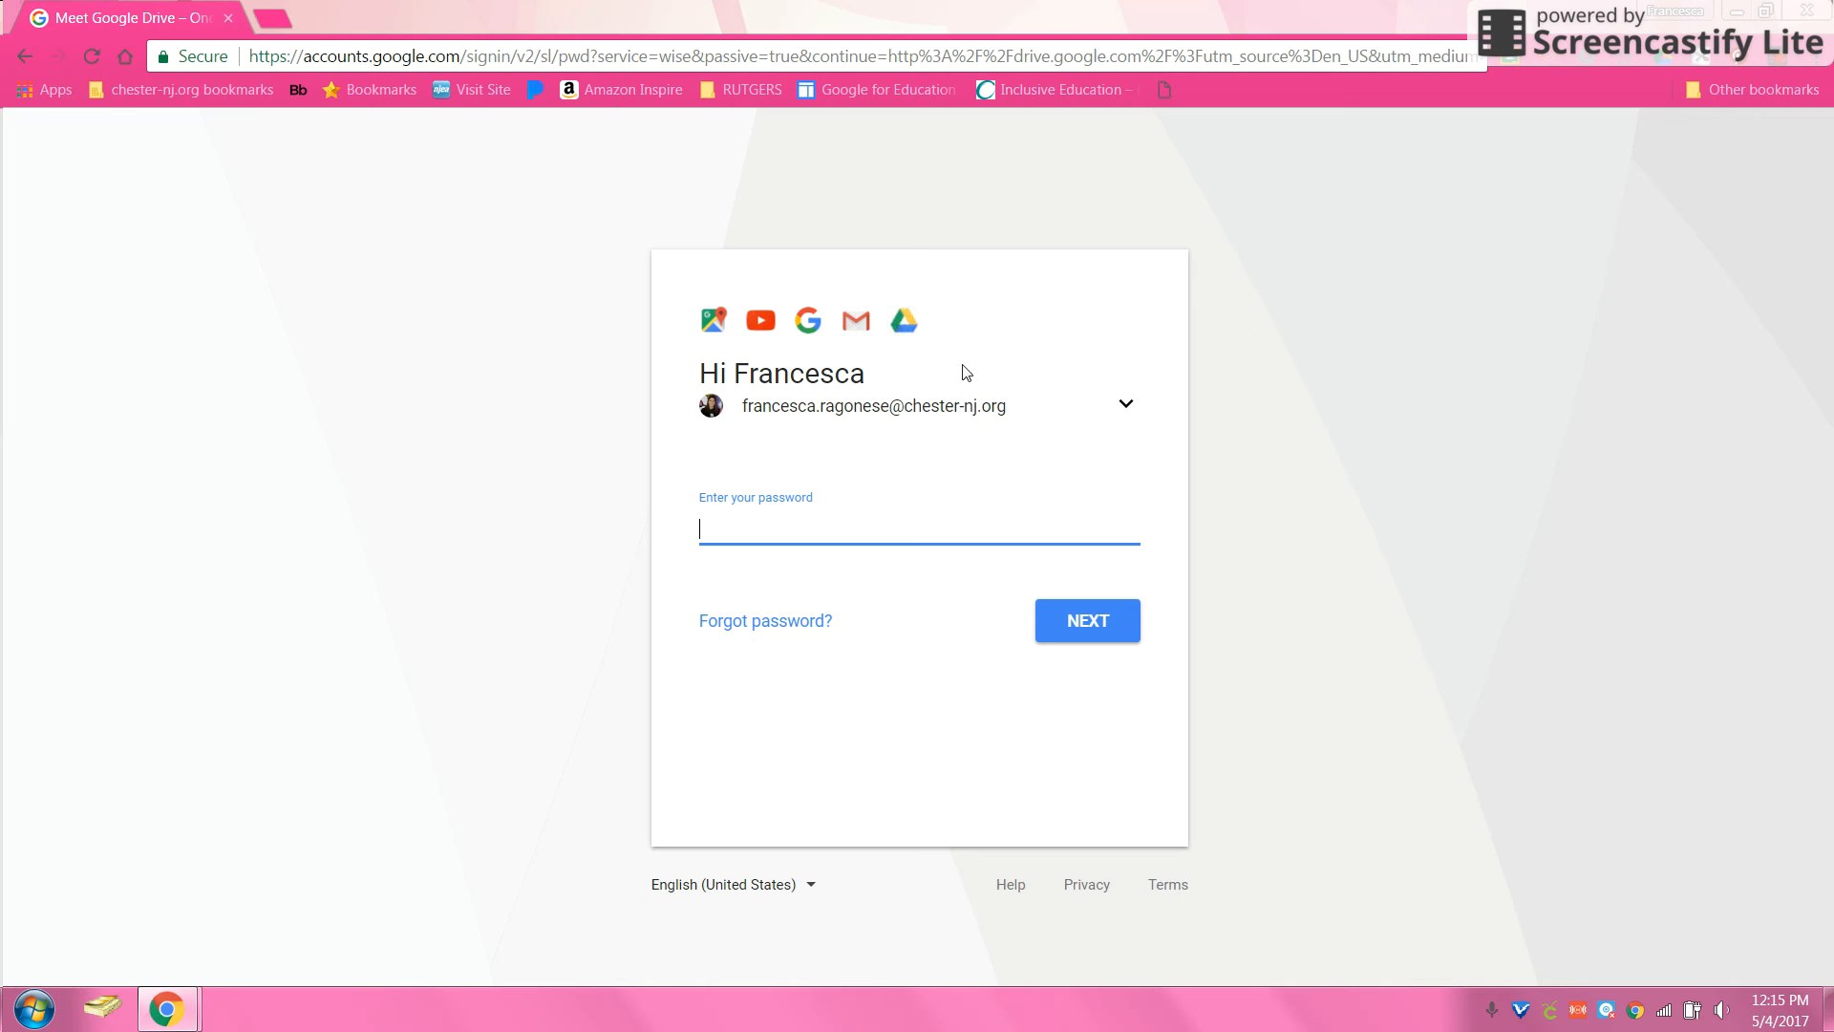
# Step: Sign in with another account using the district e-mail address and the account password
pyautogui.click(1127, 406)
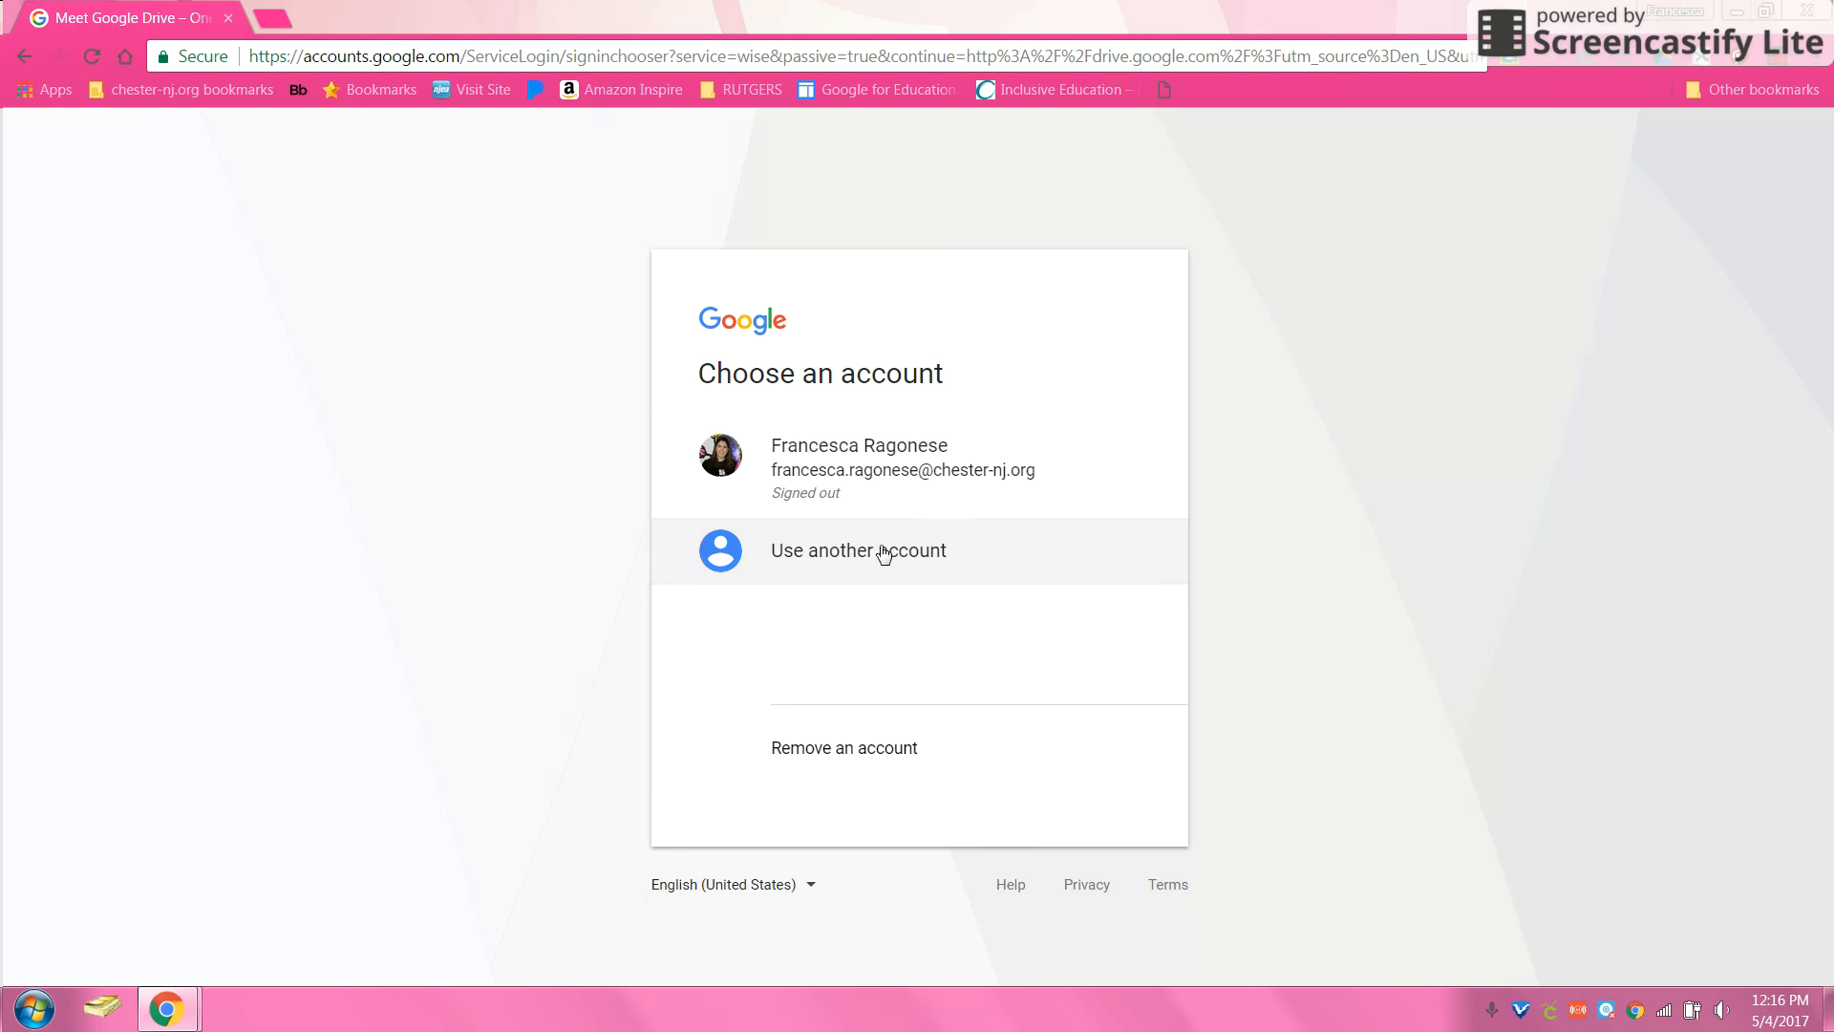
pyautogui.click(946, 571)
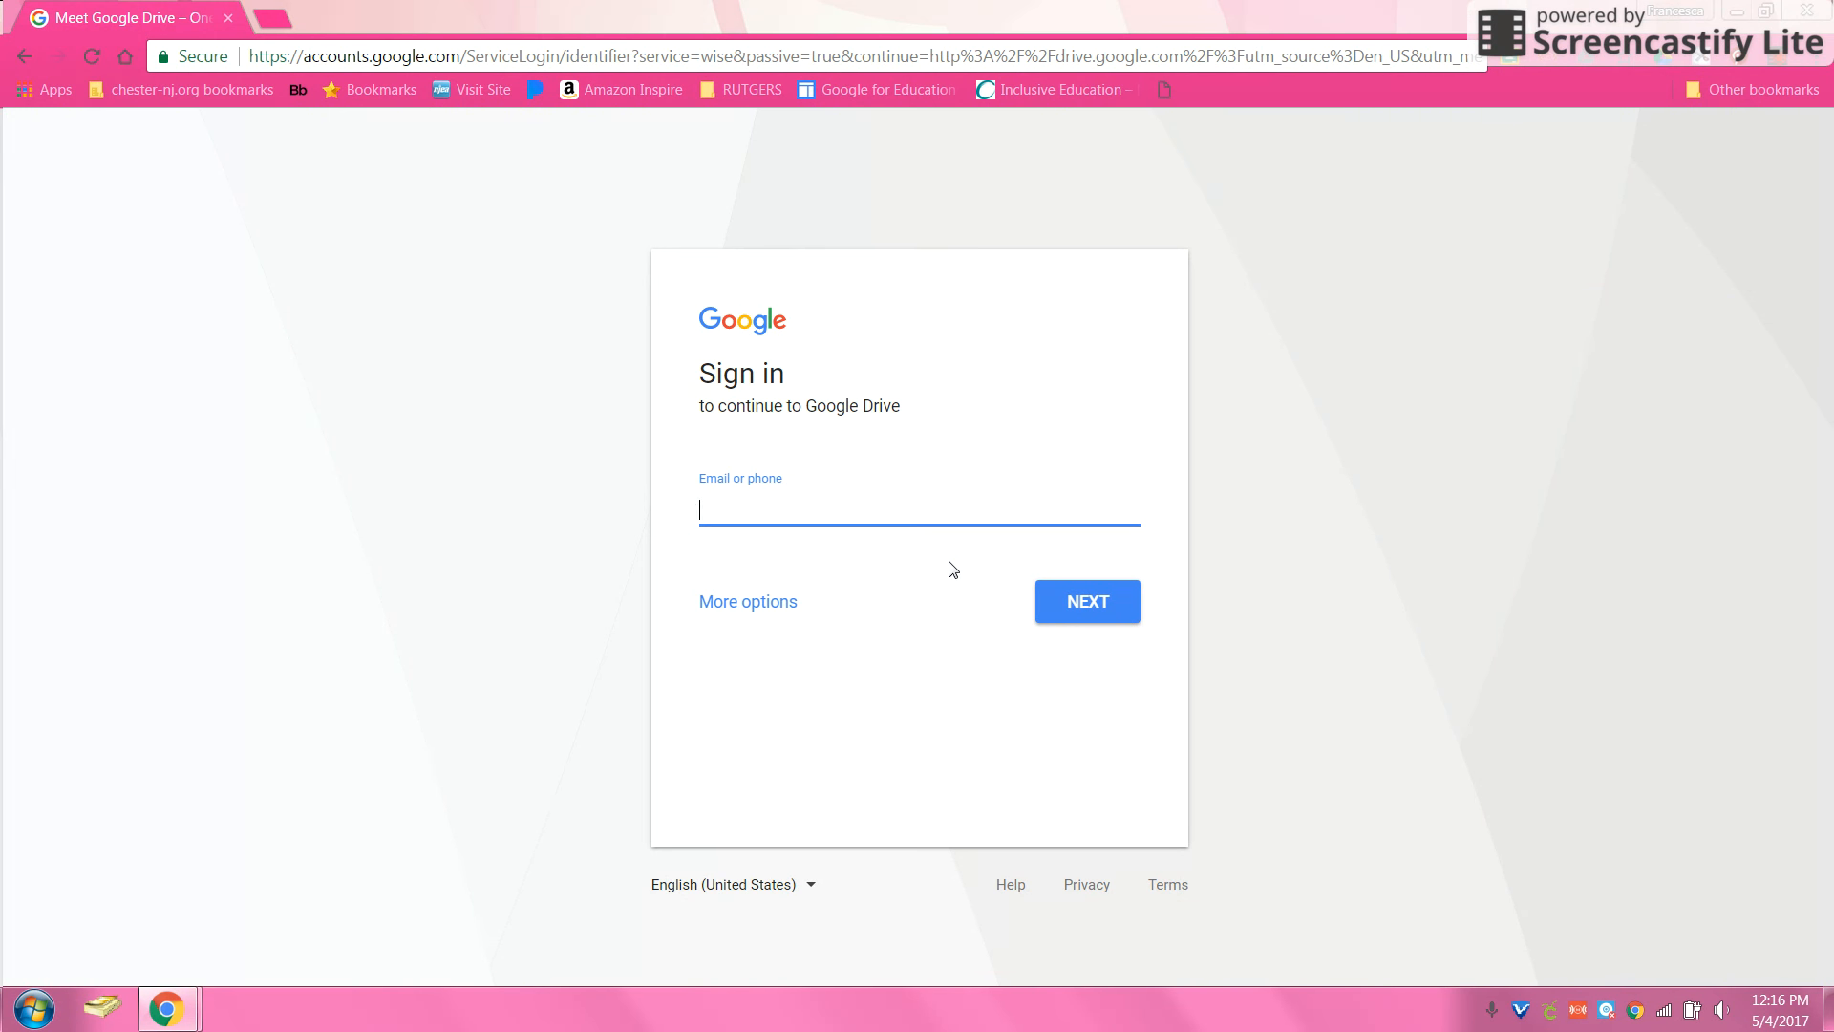
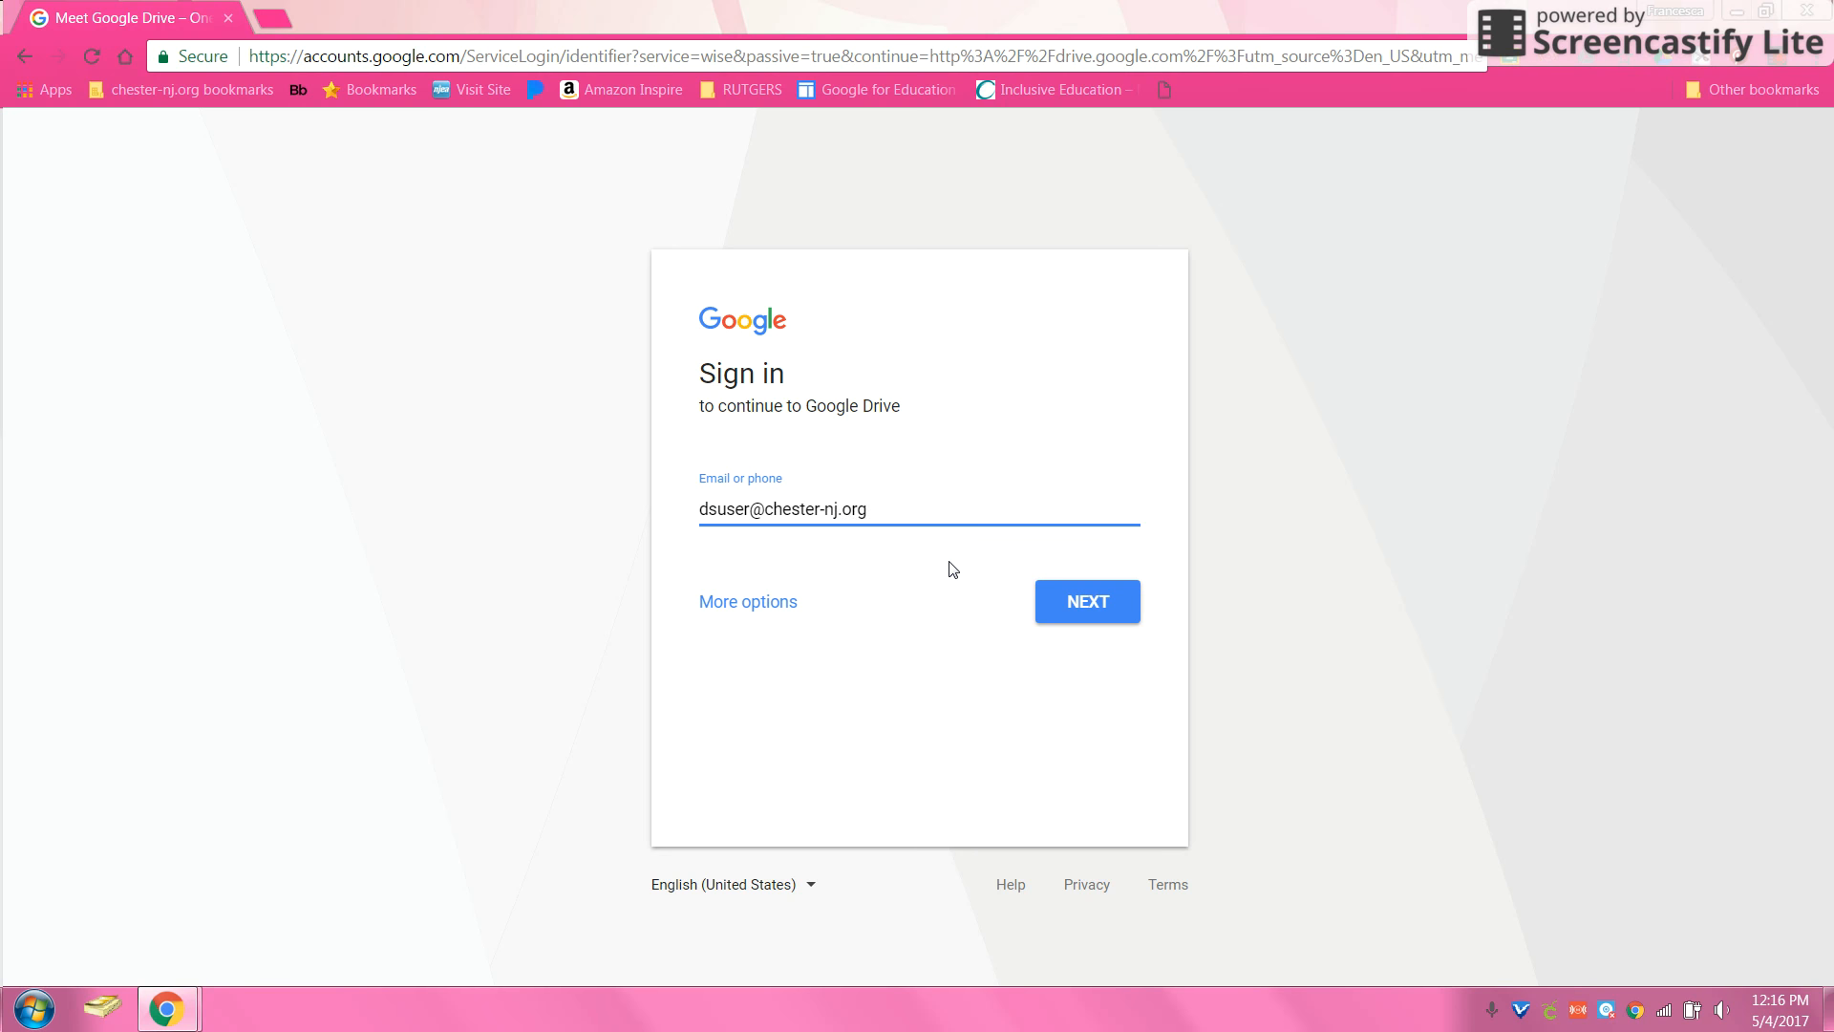
pyautogui.click(1089, 619)
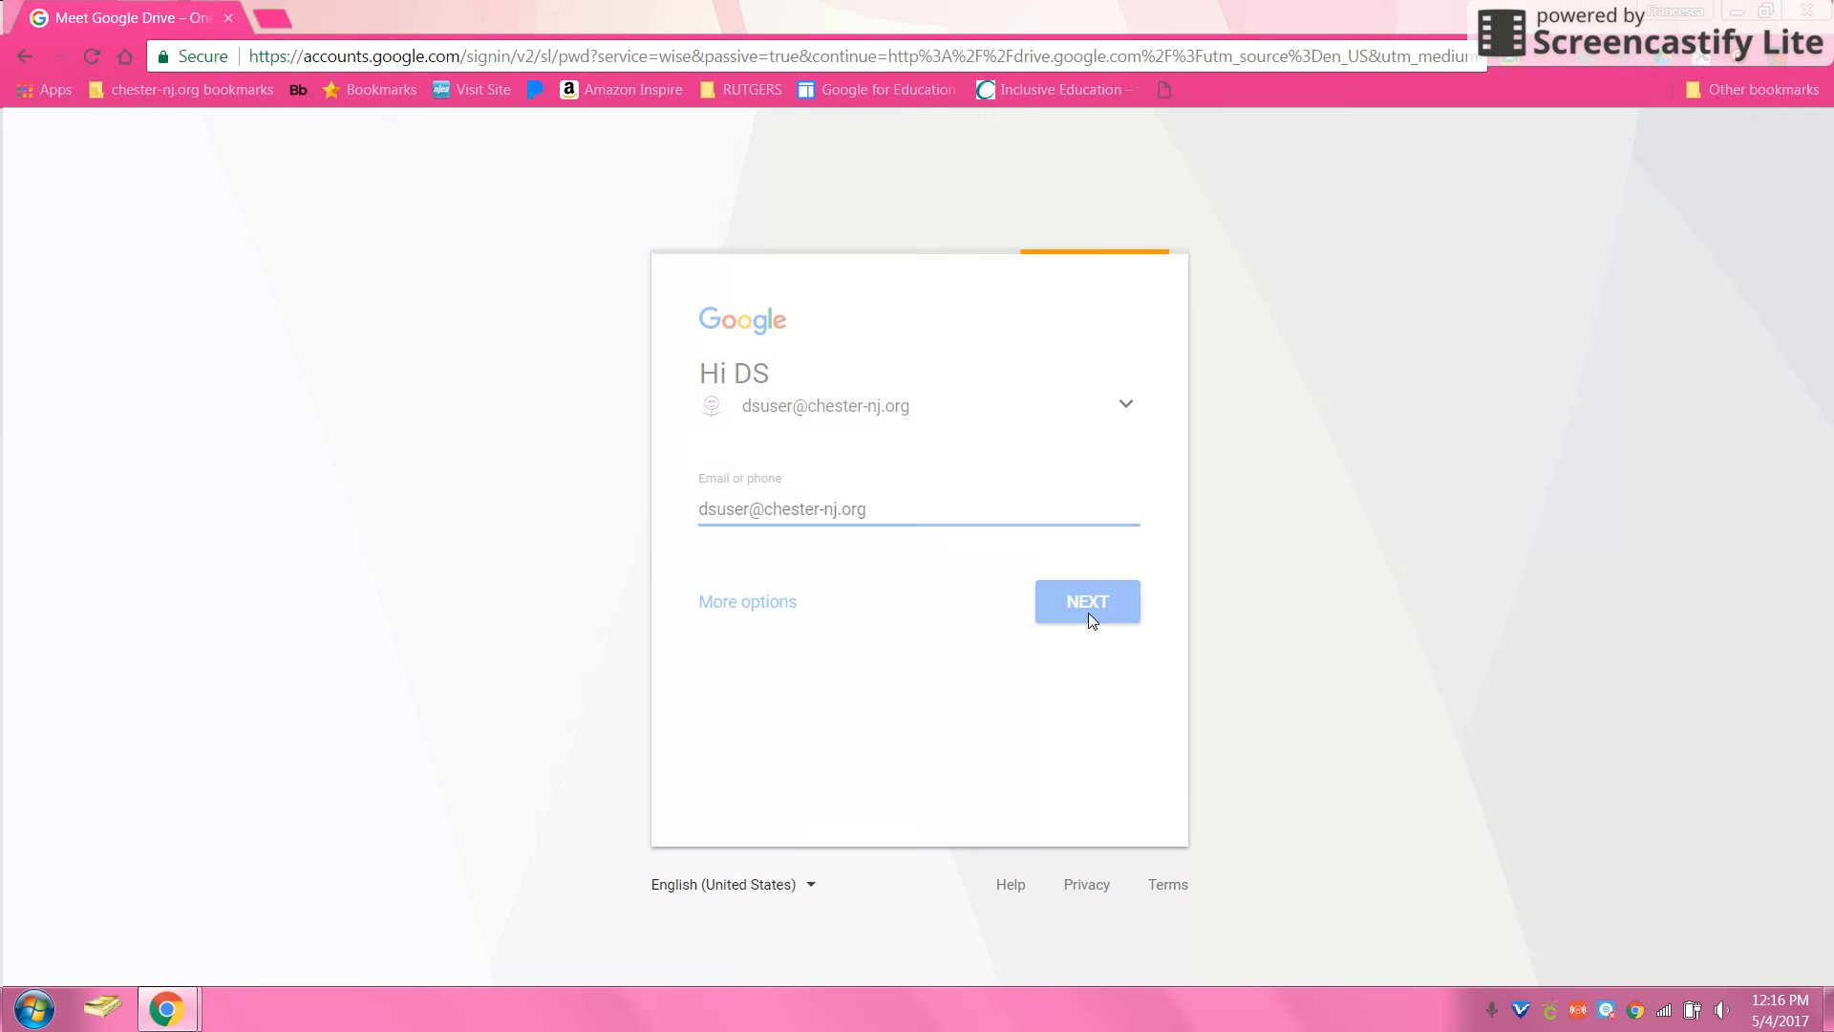
pyautogui.write('•••••••')
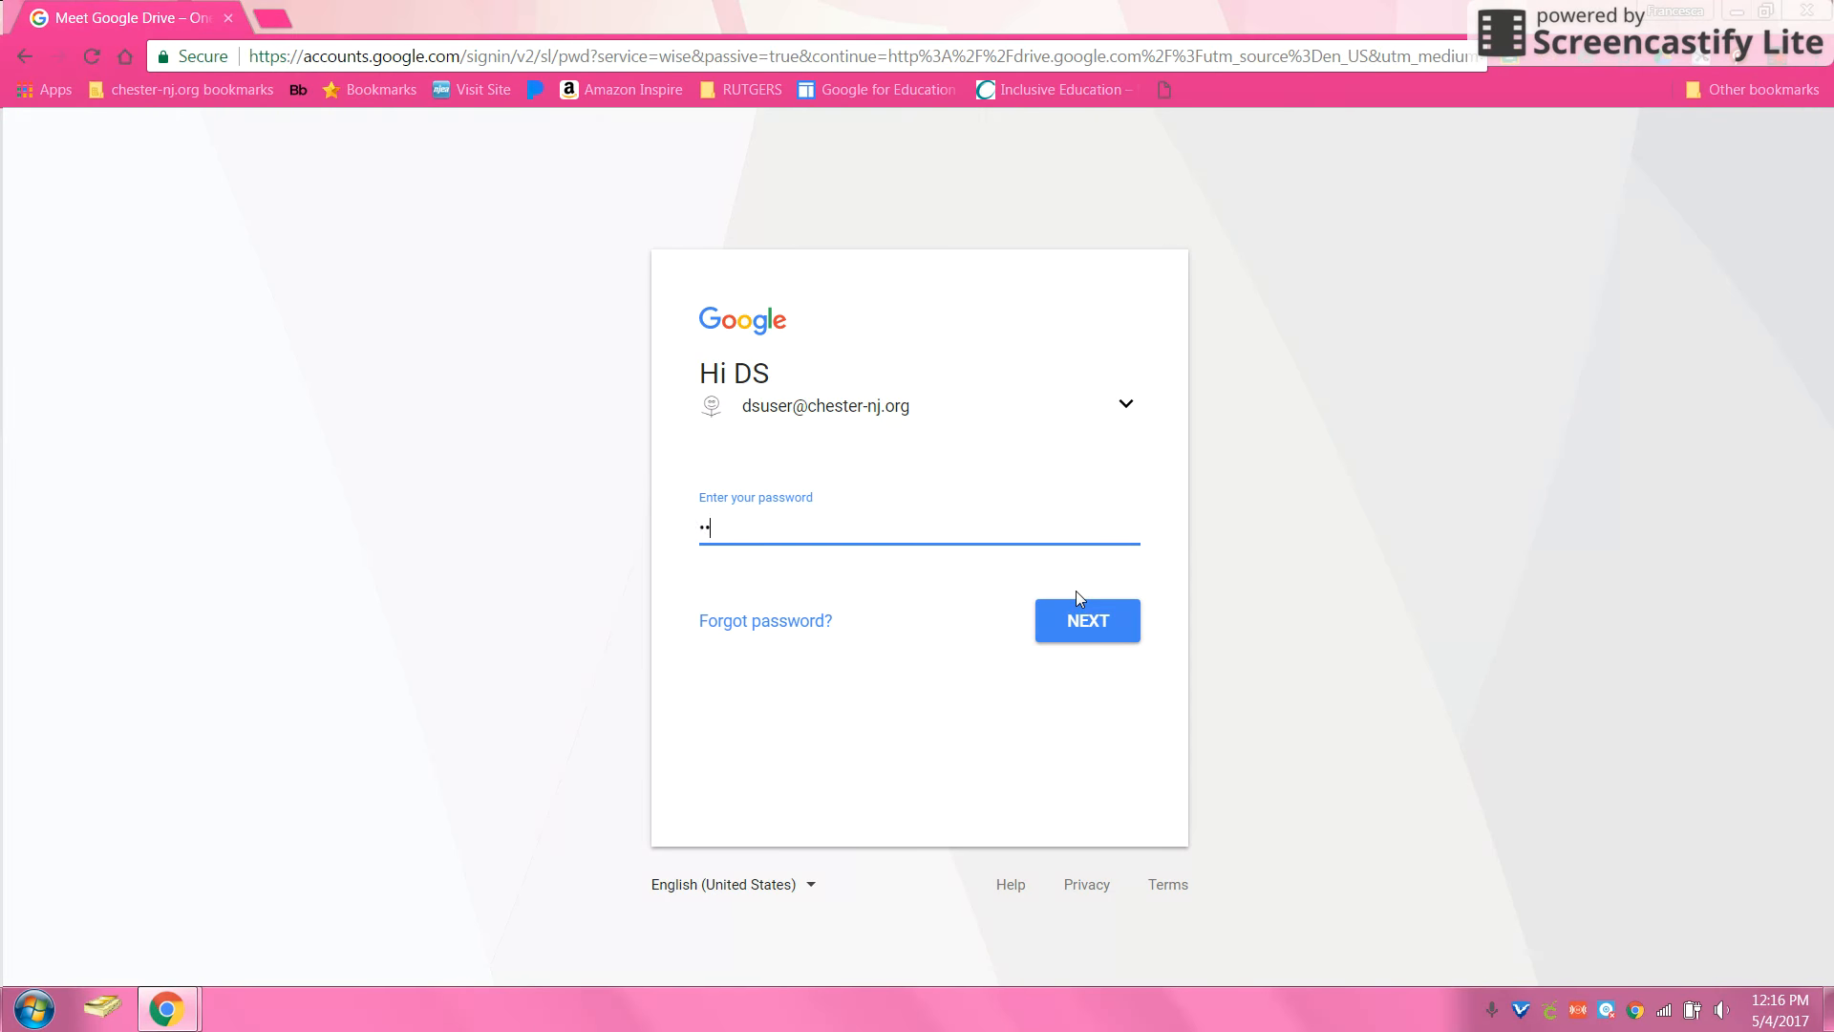
pyautogui.write('•••')
pyautogui.click(1121, 638)
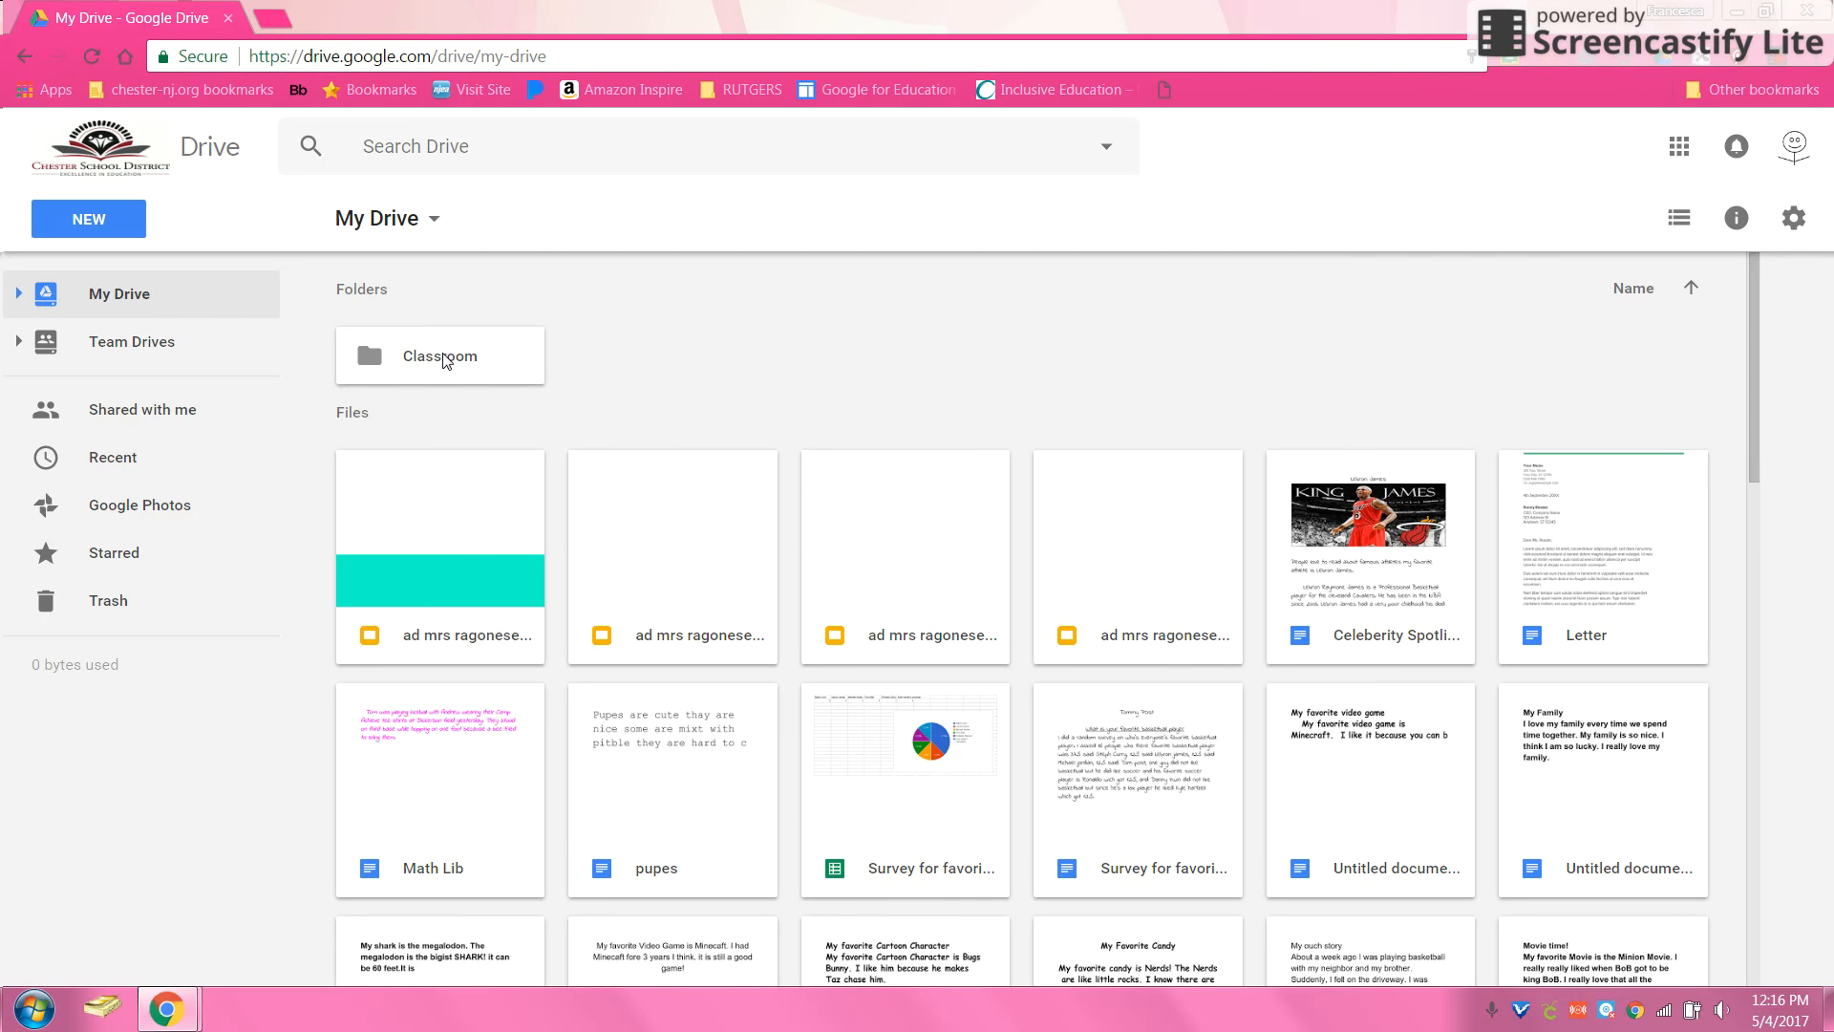
pyautogui.doubleClick(443, 357)
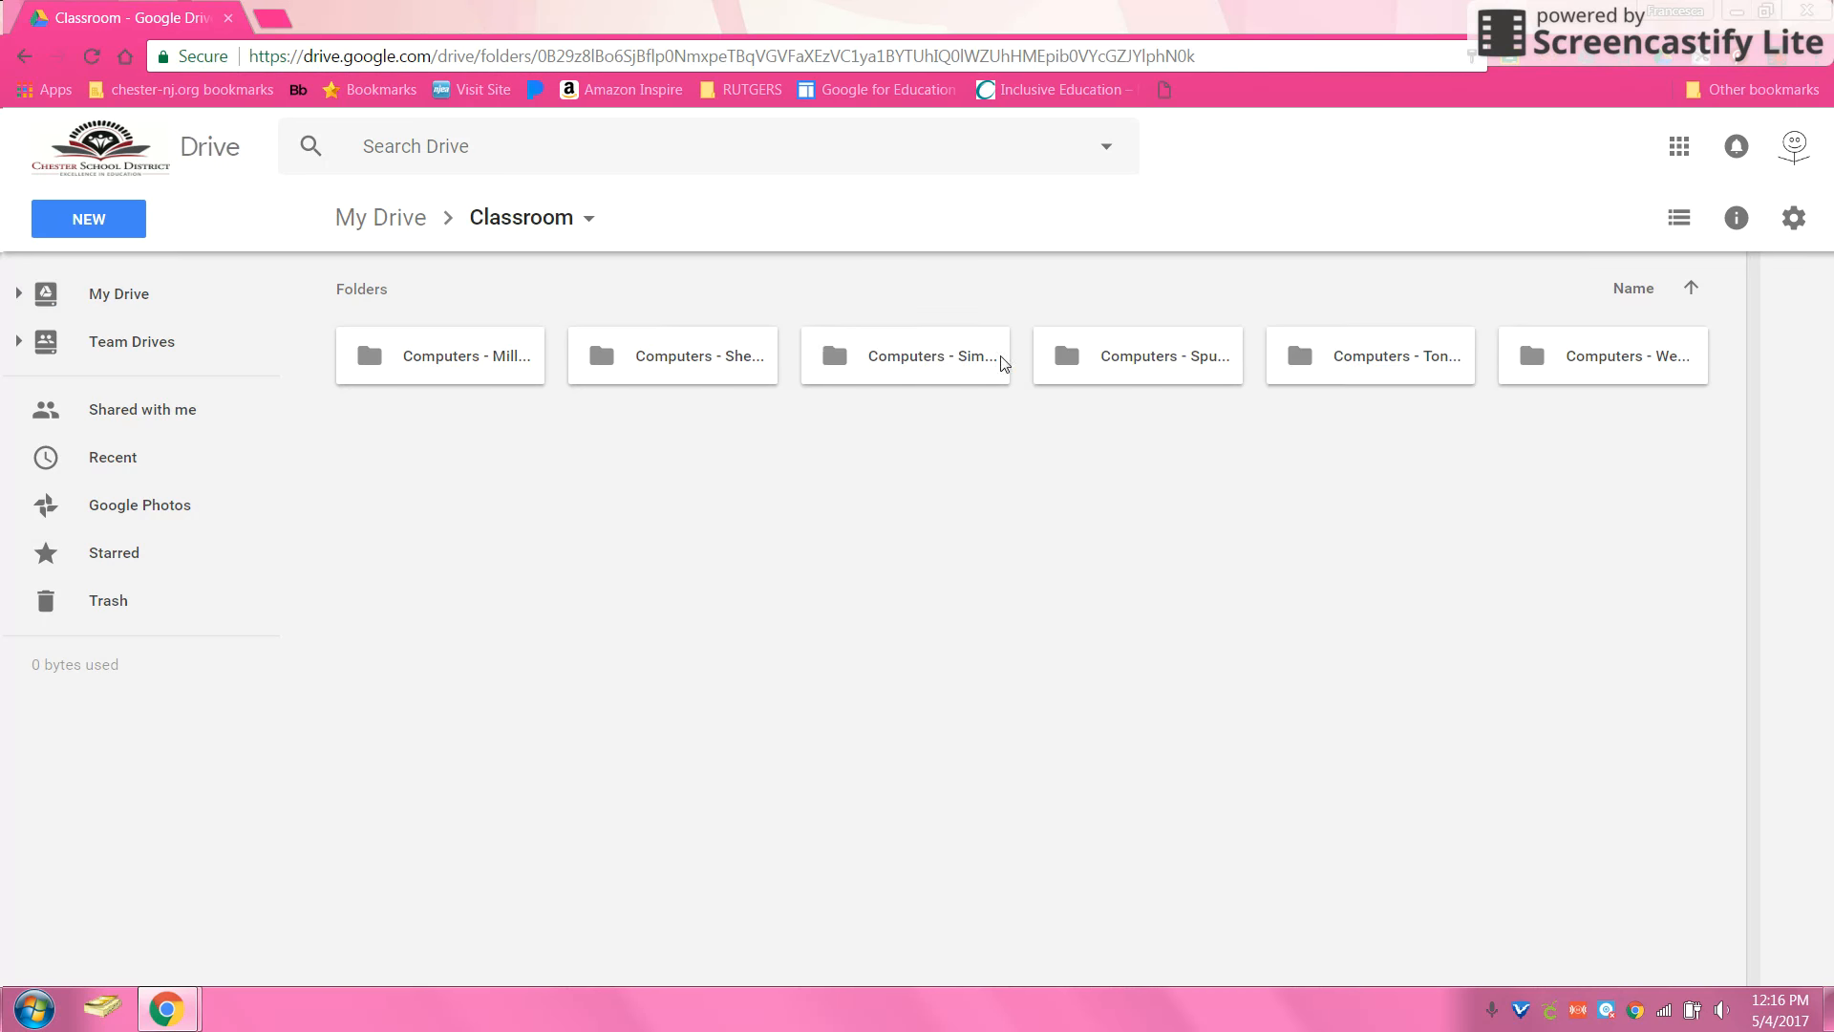
pyautogui.doubleClick(966, 373)
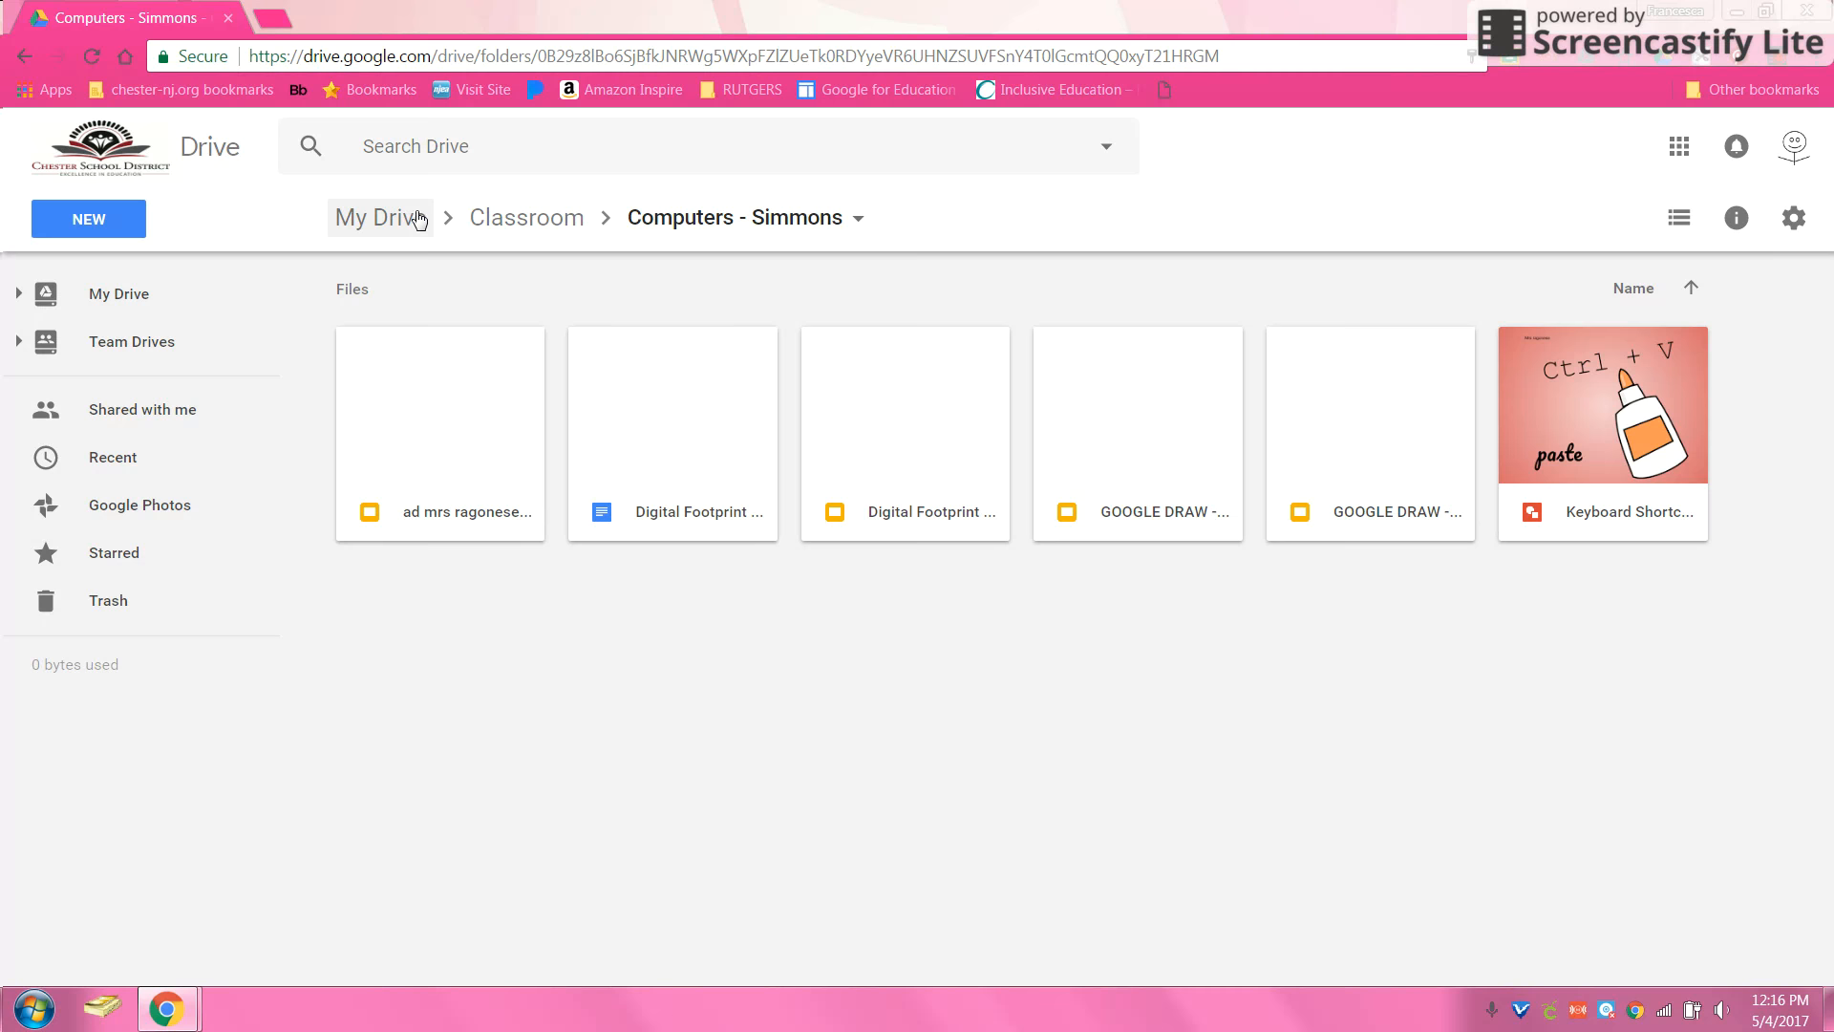
pyautogui.click(393, 234)
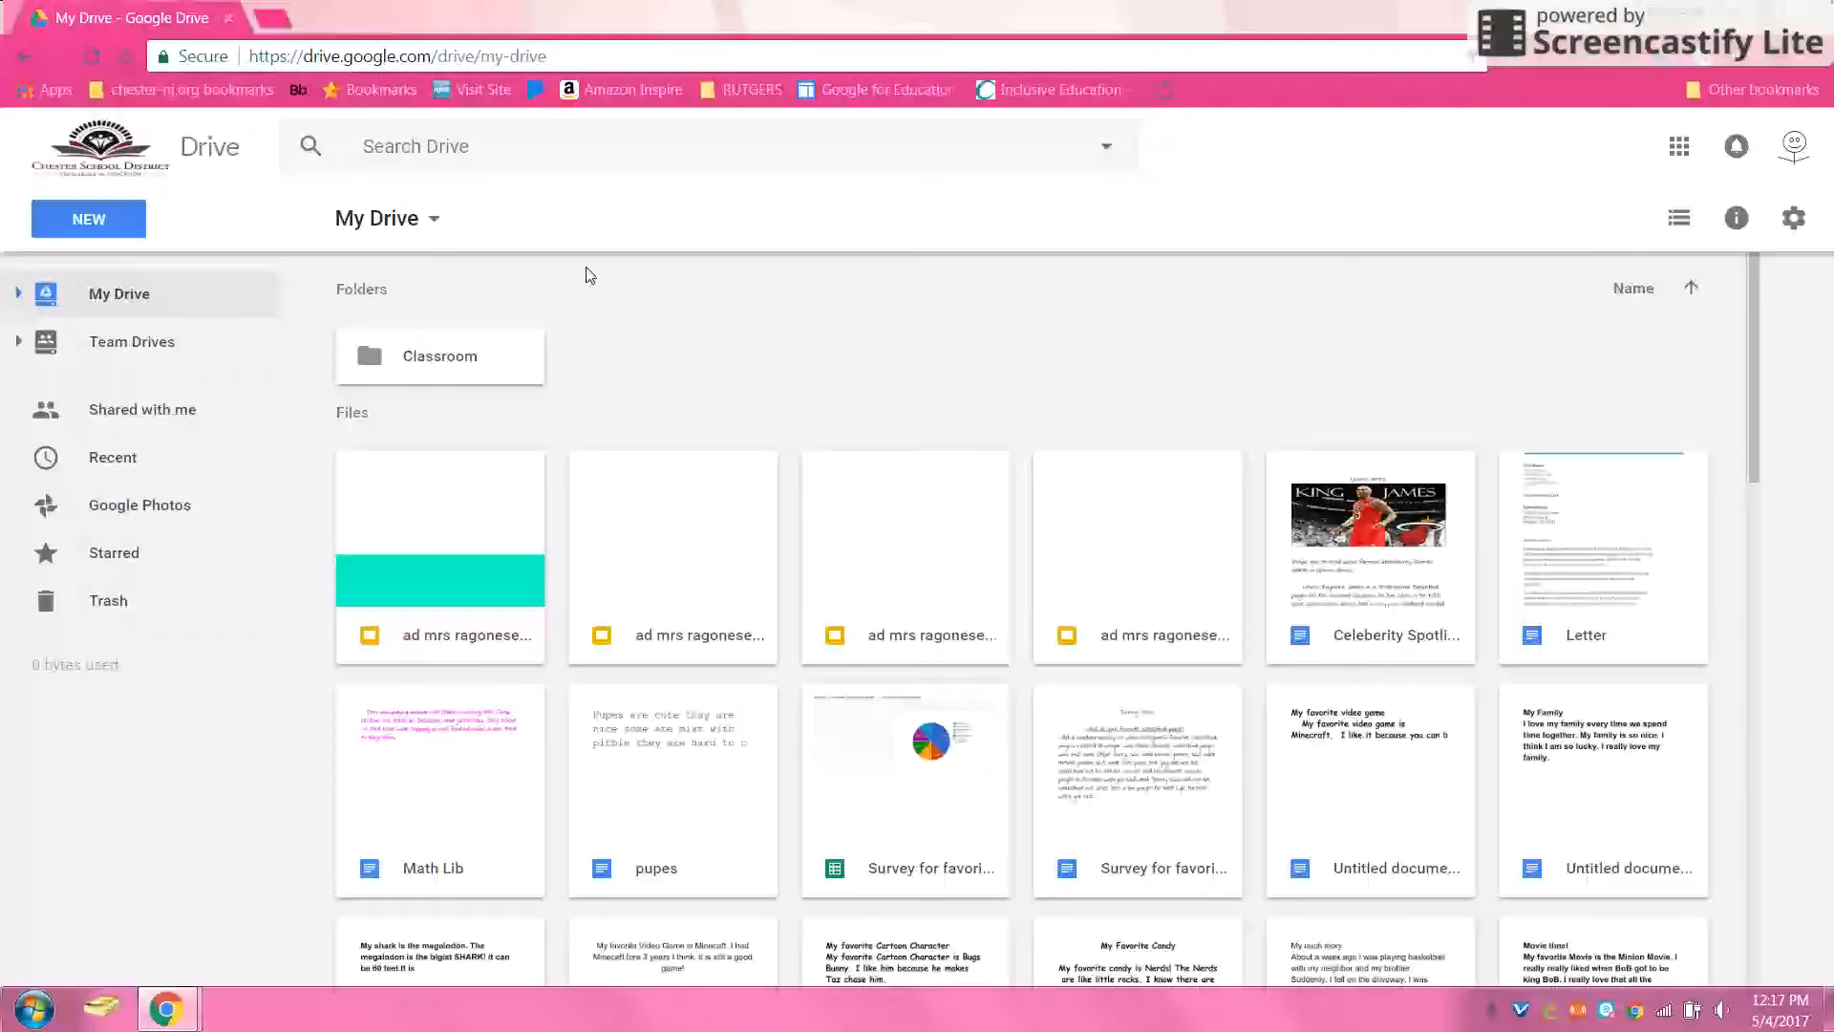
# Step: Open the New menu, preview its More submenu, then close it
pyautogui.click(135, 226)
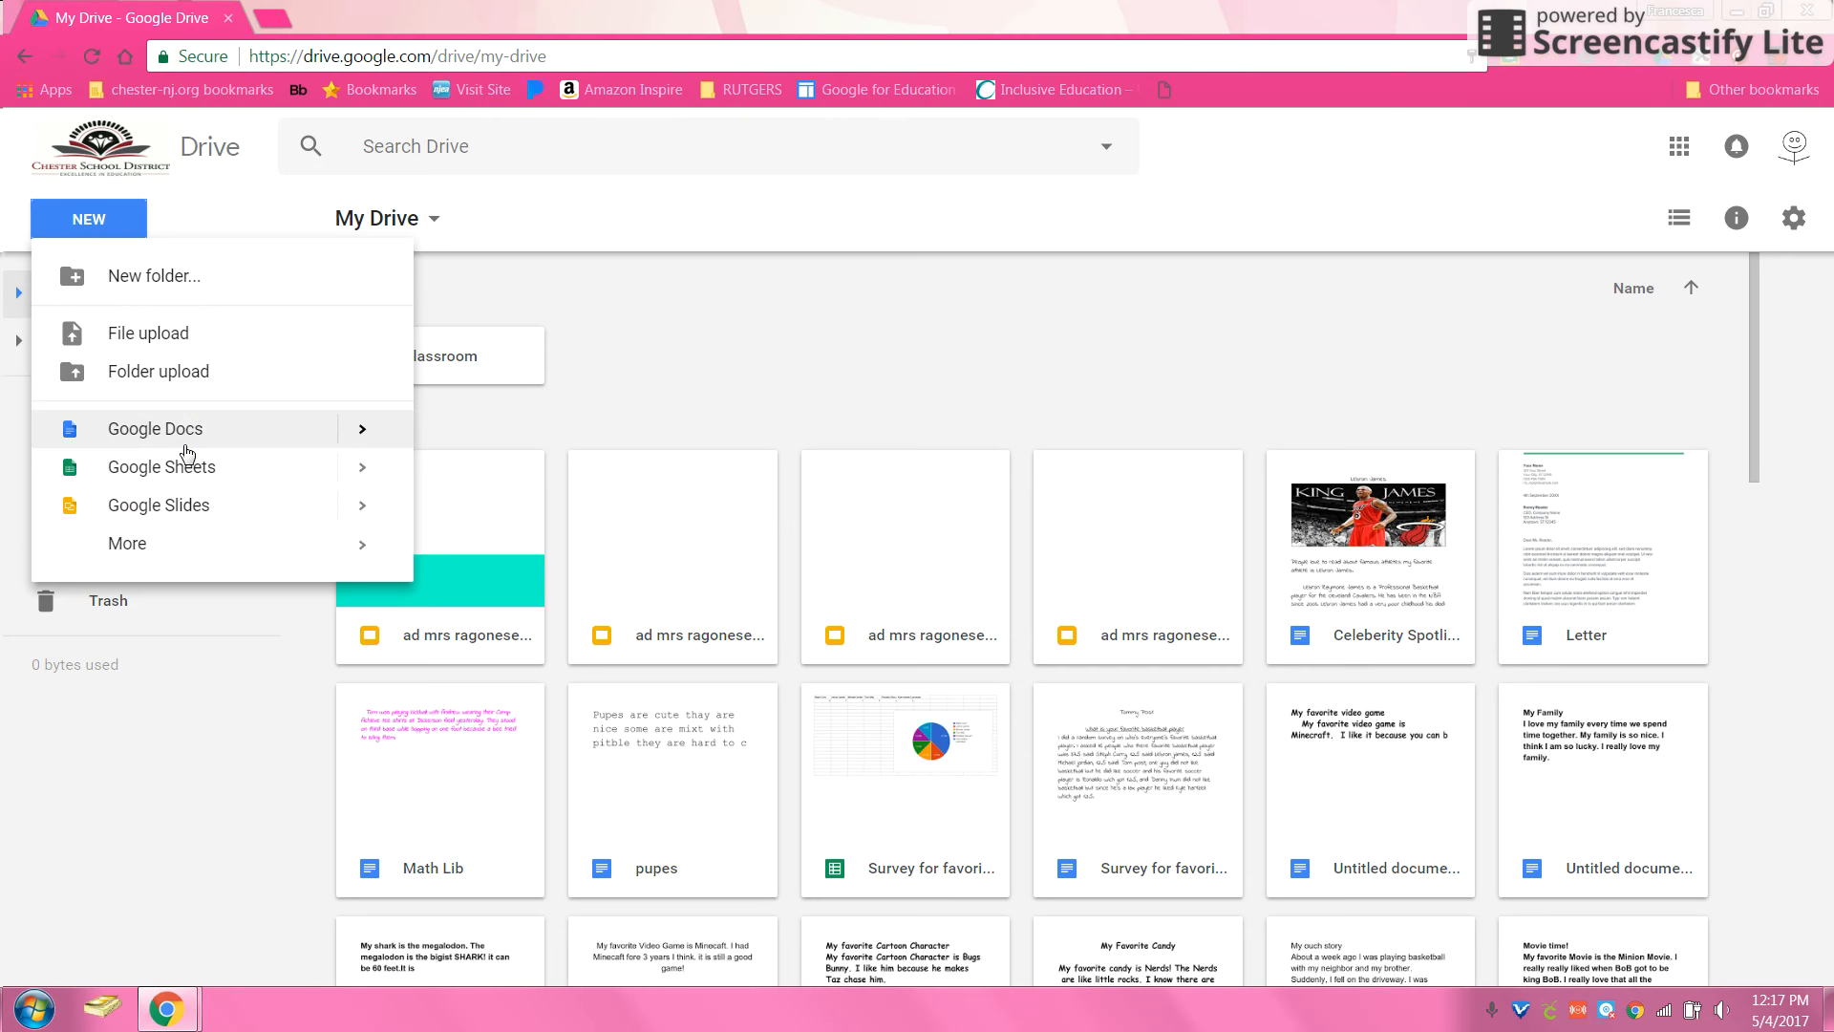
pyautogui.moveTo(186, 559)
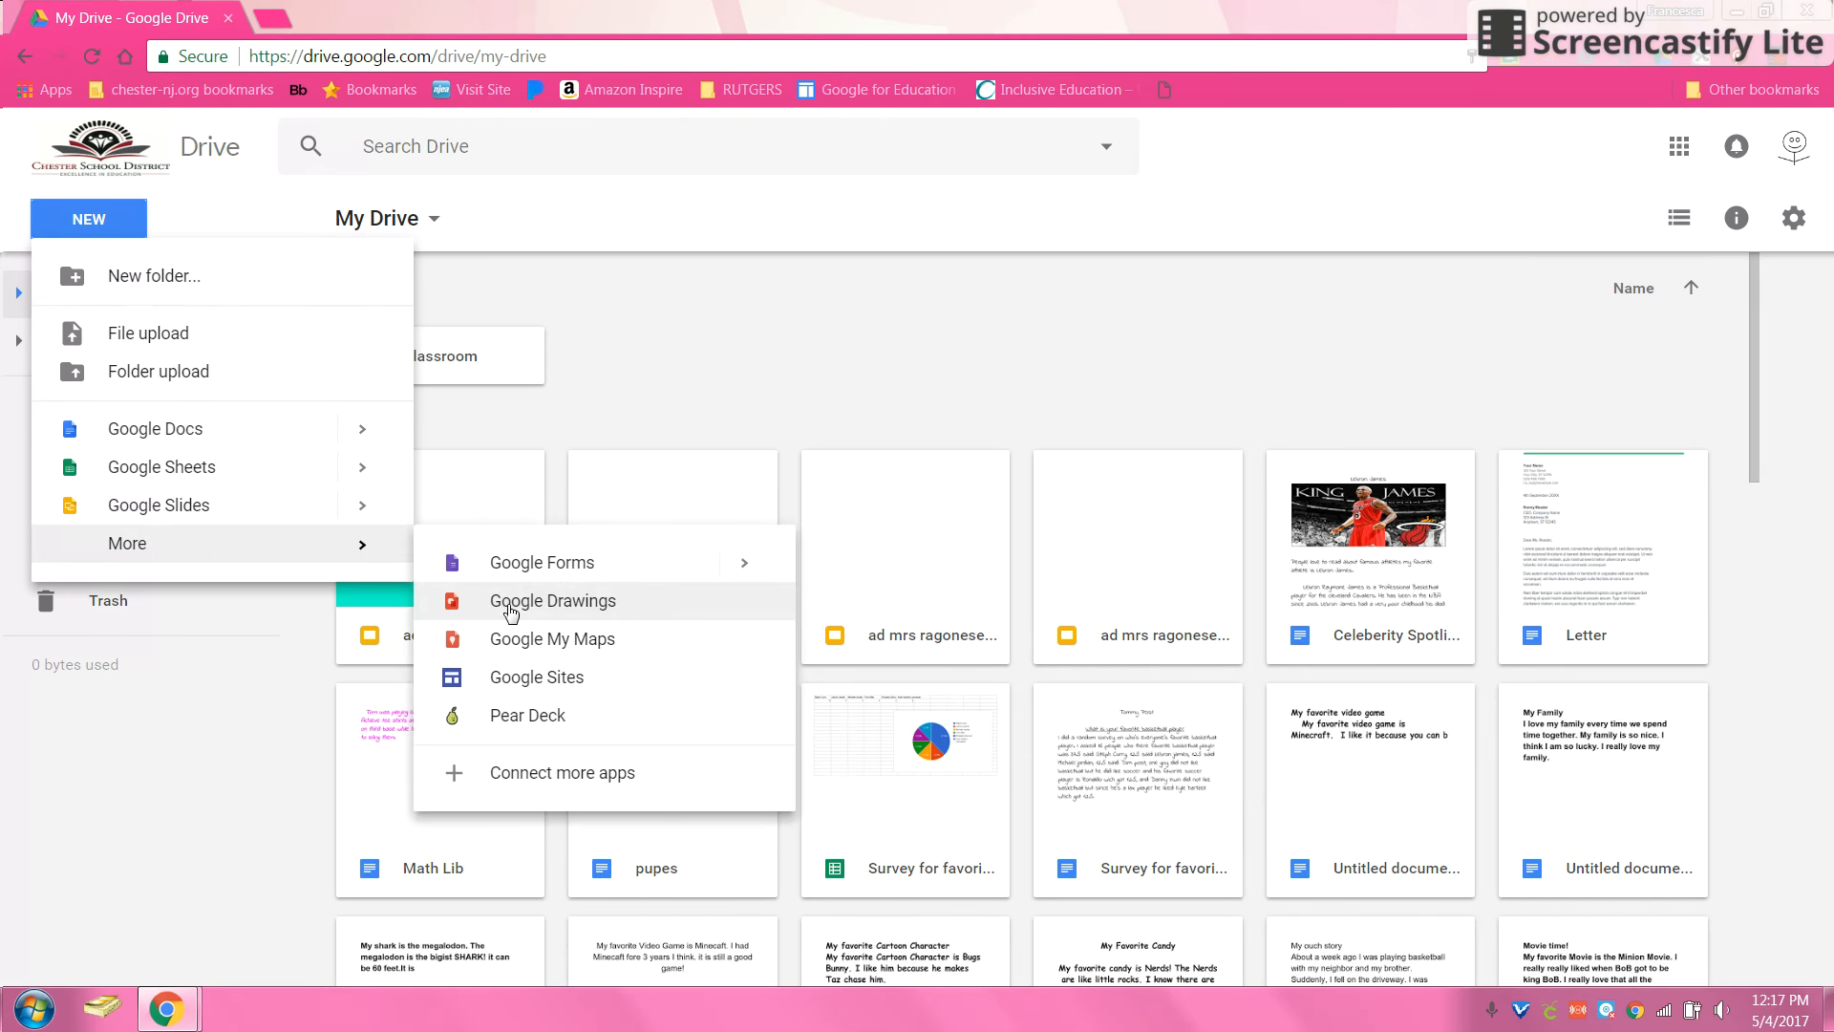
pyautogui.click(711, 415)
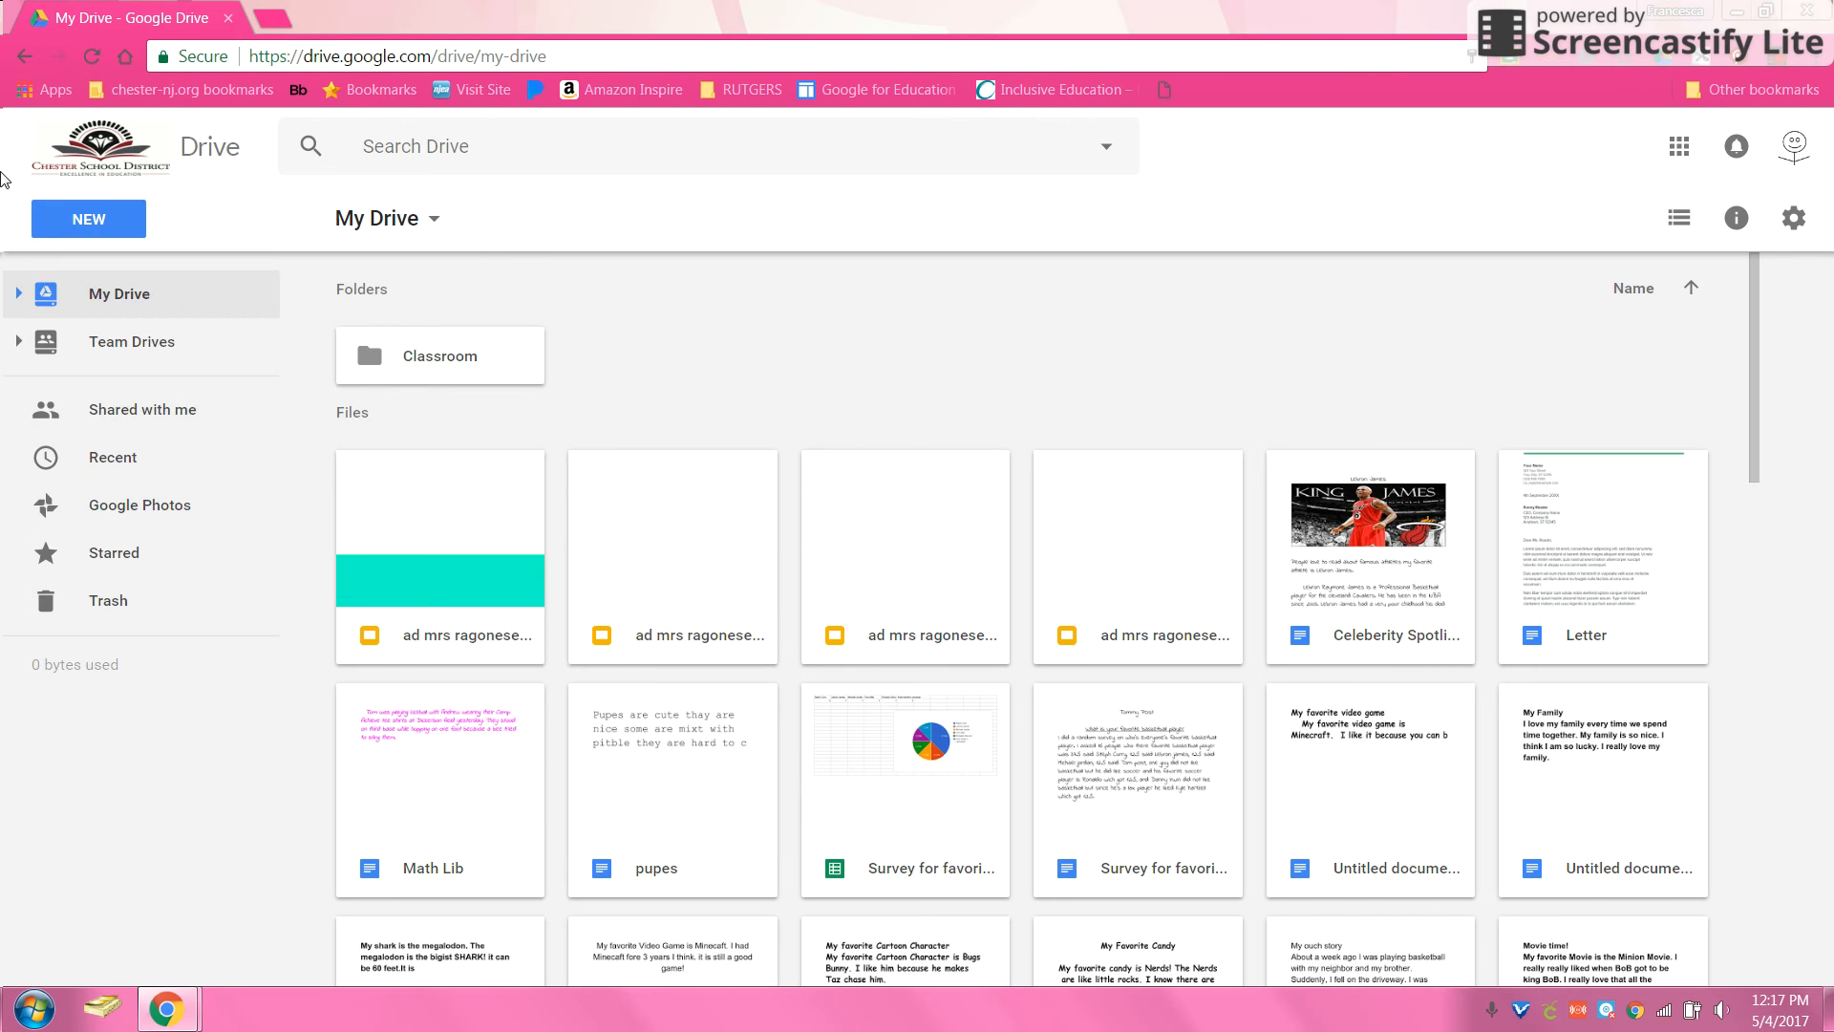
# Step: Reopen the New menu and show Google Slides' Blank presentation and From a template options
pyautogui.click(44, 217)
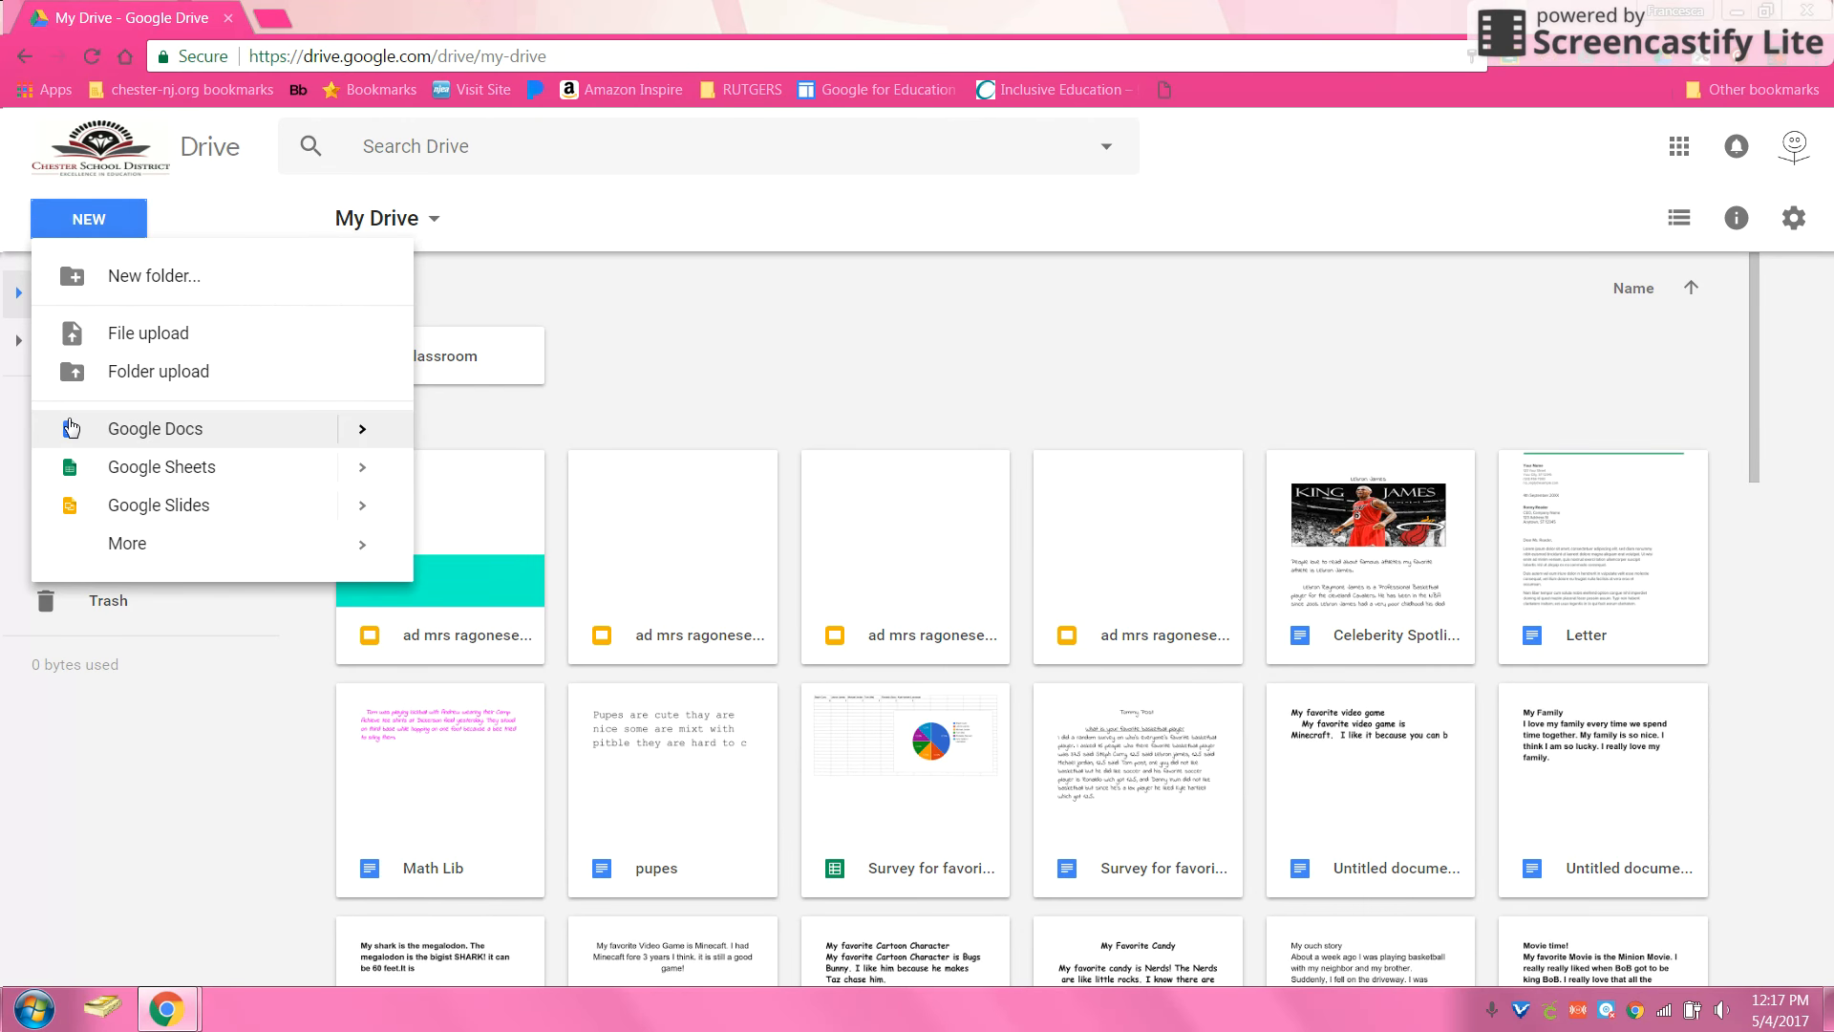
pyautogui.moveTo(96, 541)
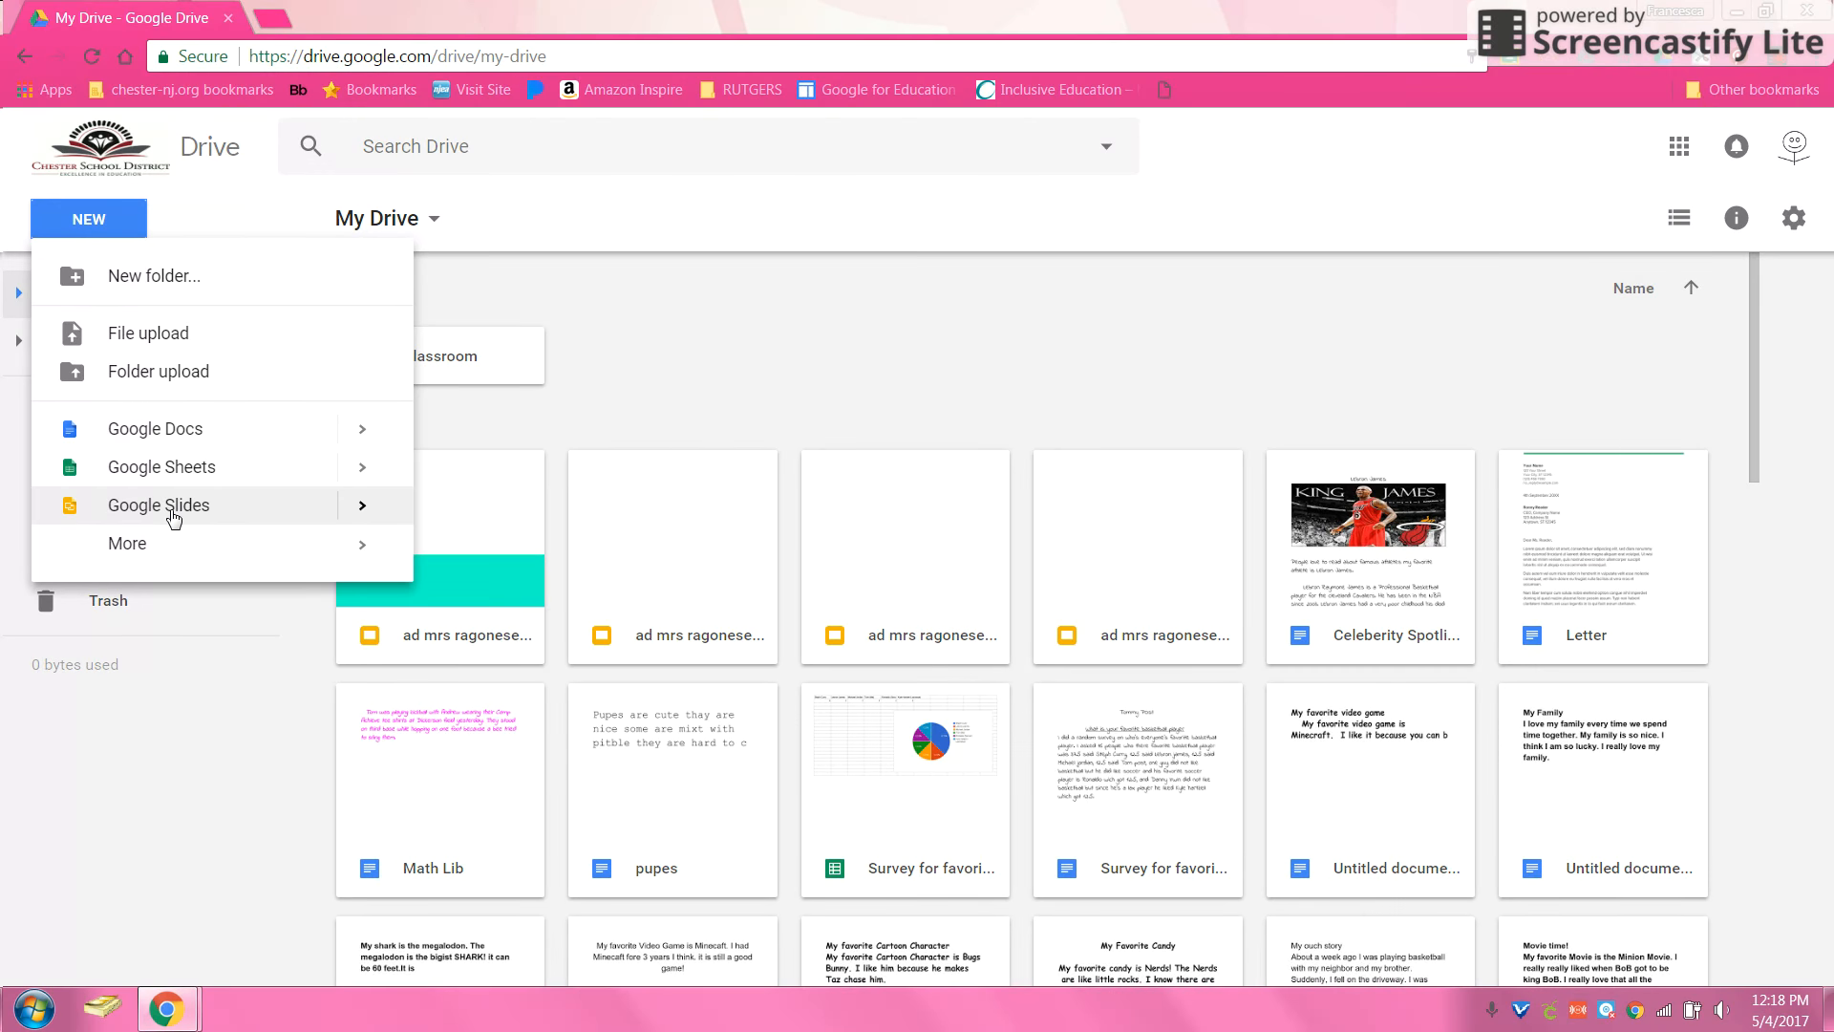
pyautogui.moveTo(204, 546)
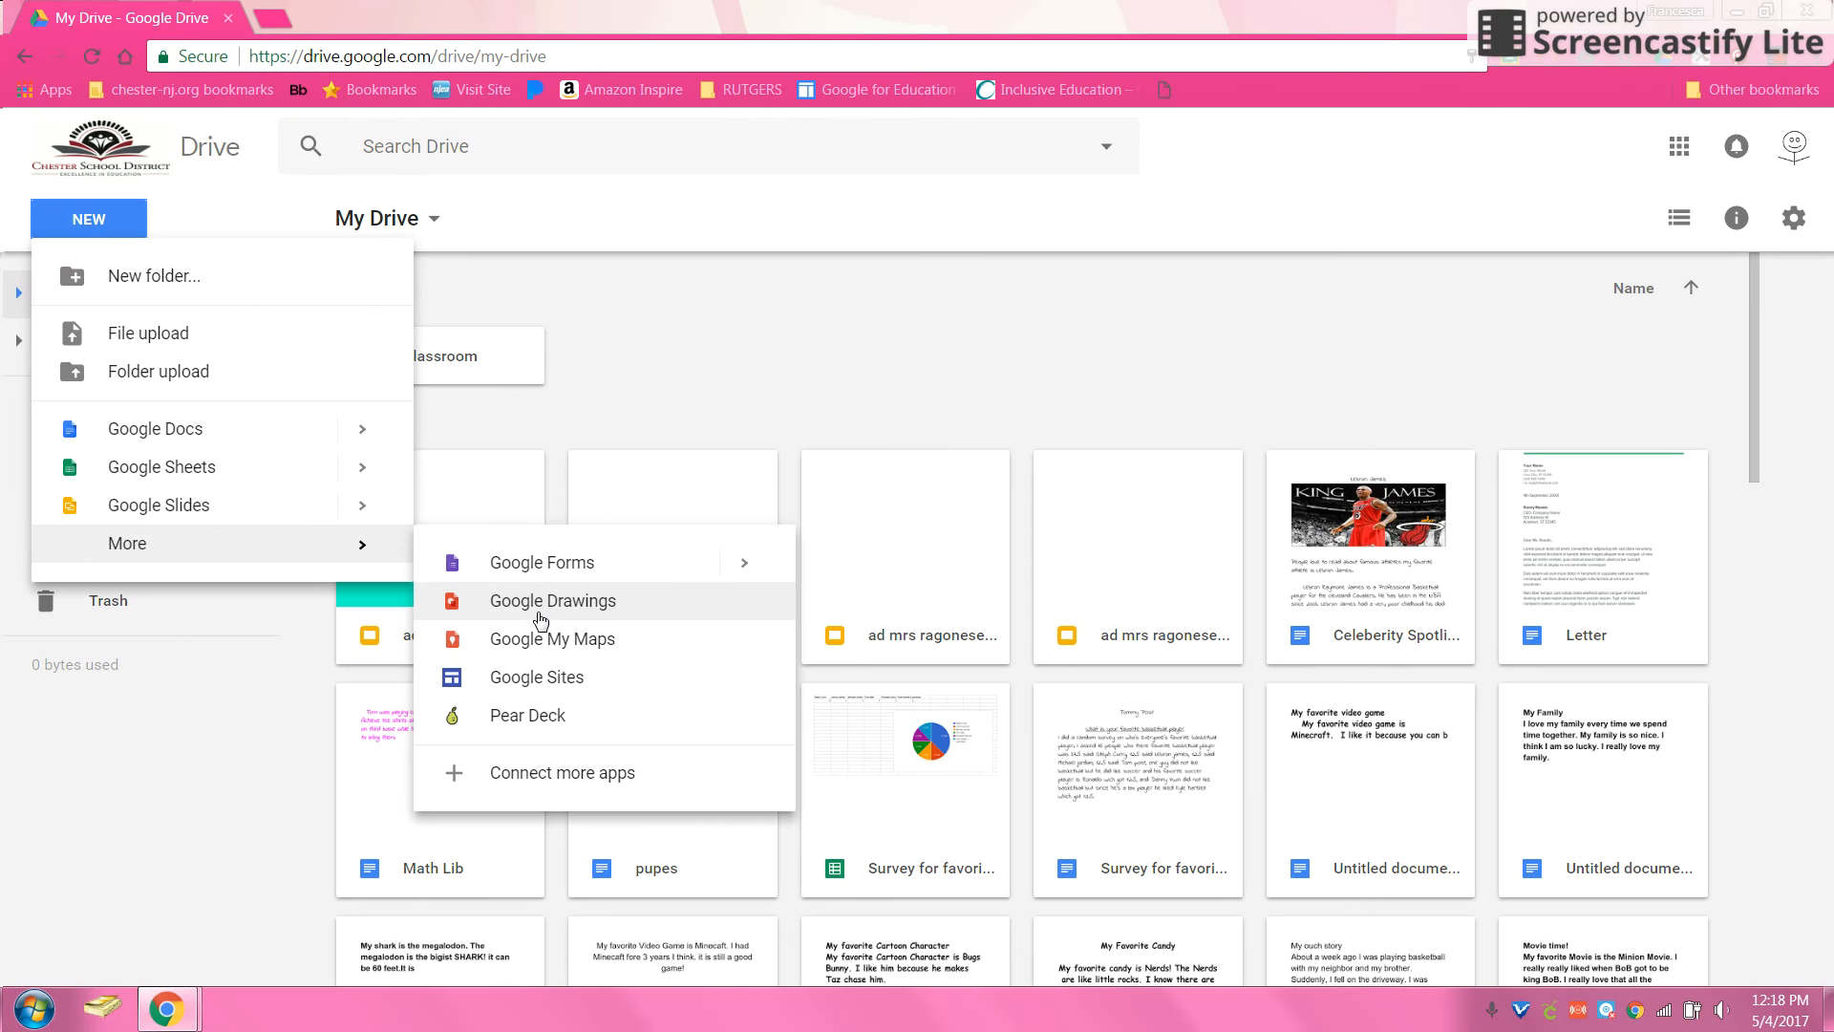
pyautogui.moveTo(243, 515)
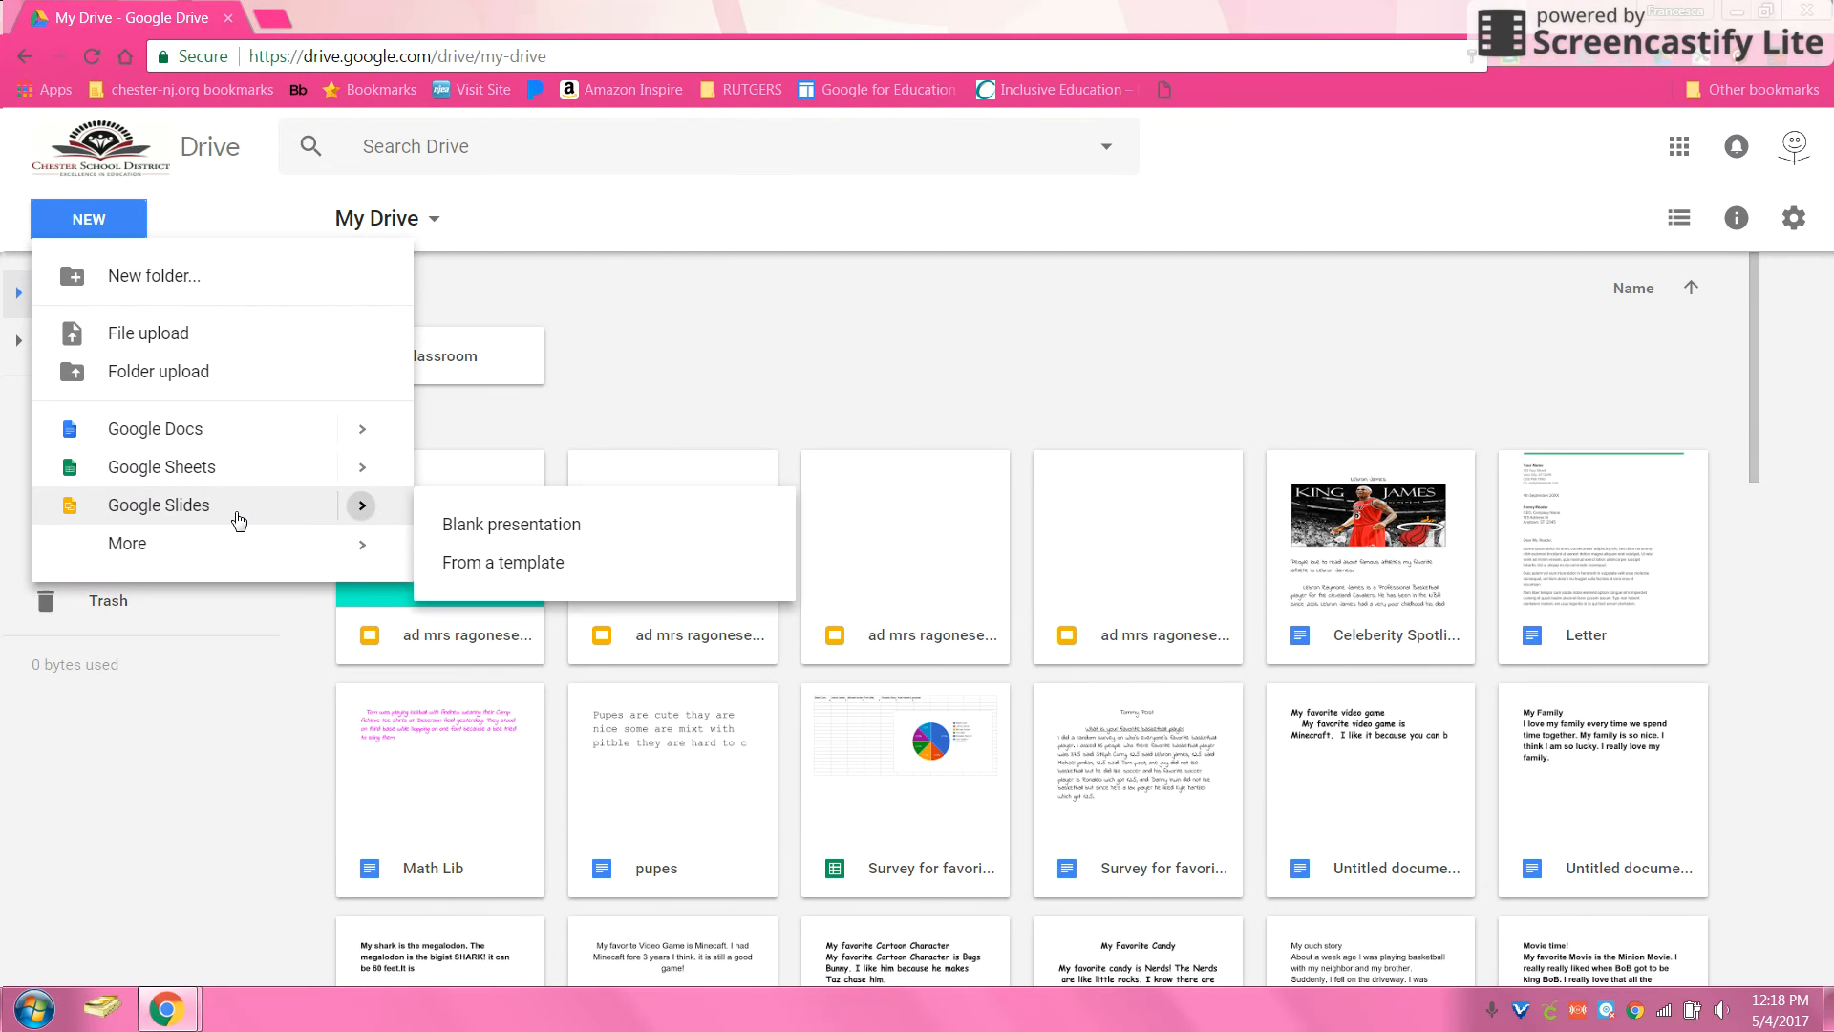
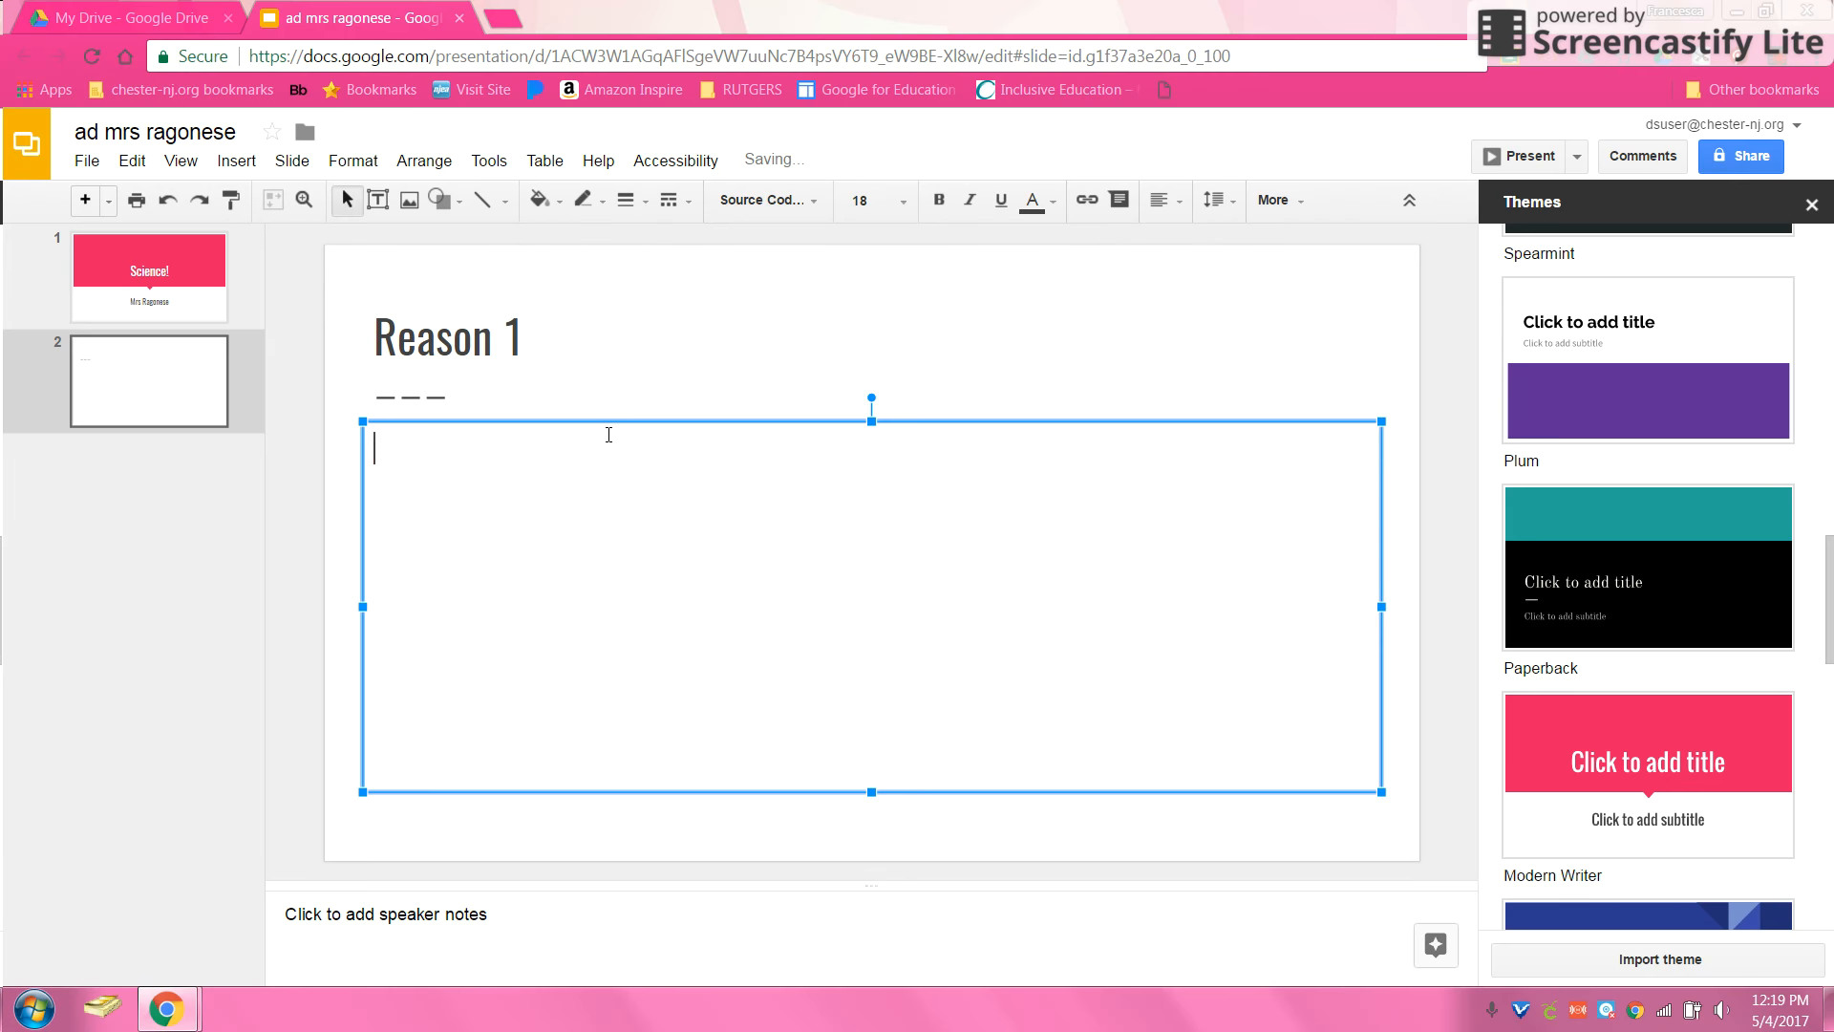
# Step: Type 'You can do fun experiments.' as slide 2's body text, then deselect everything
pyautogui.write('ou can do fun experiments.')
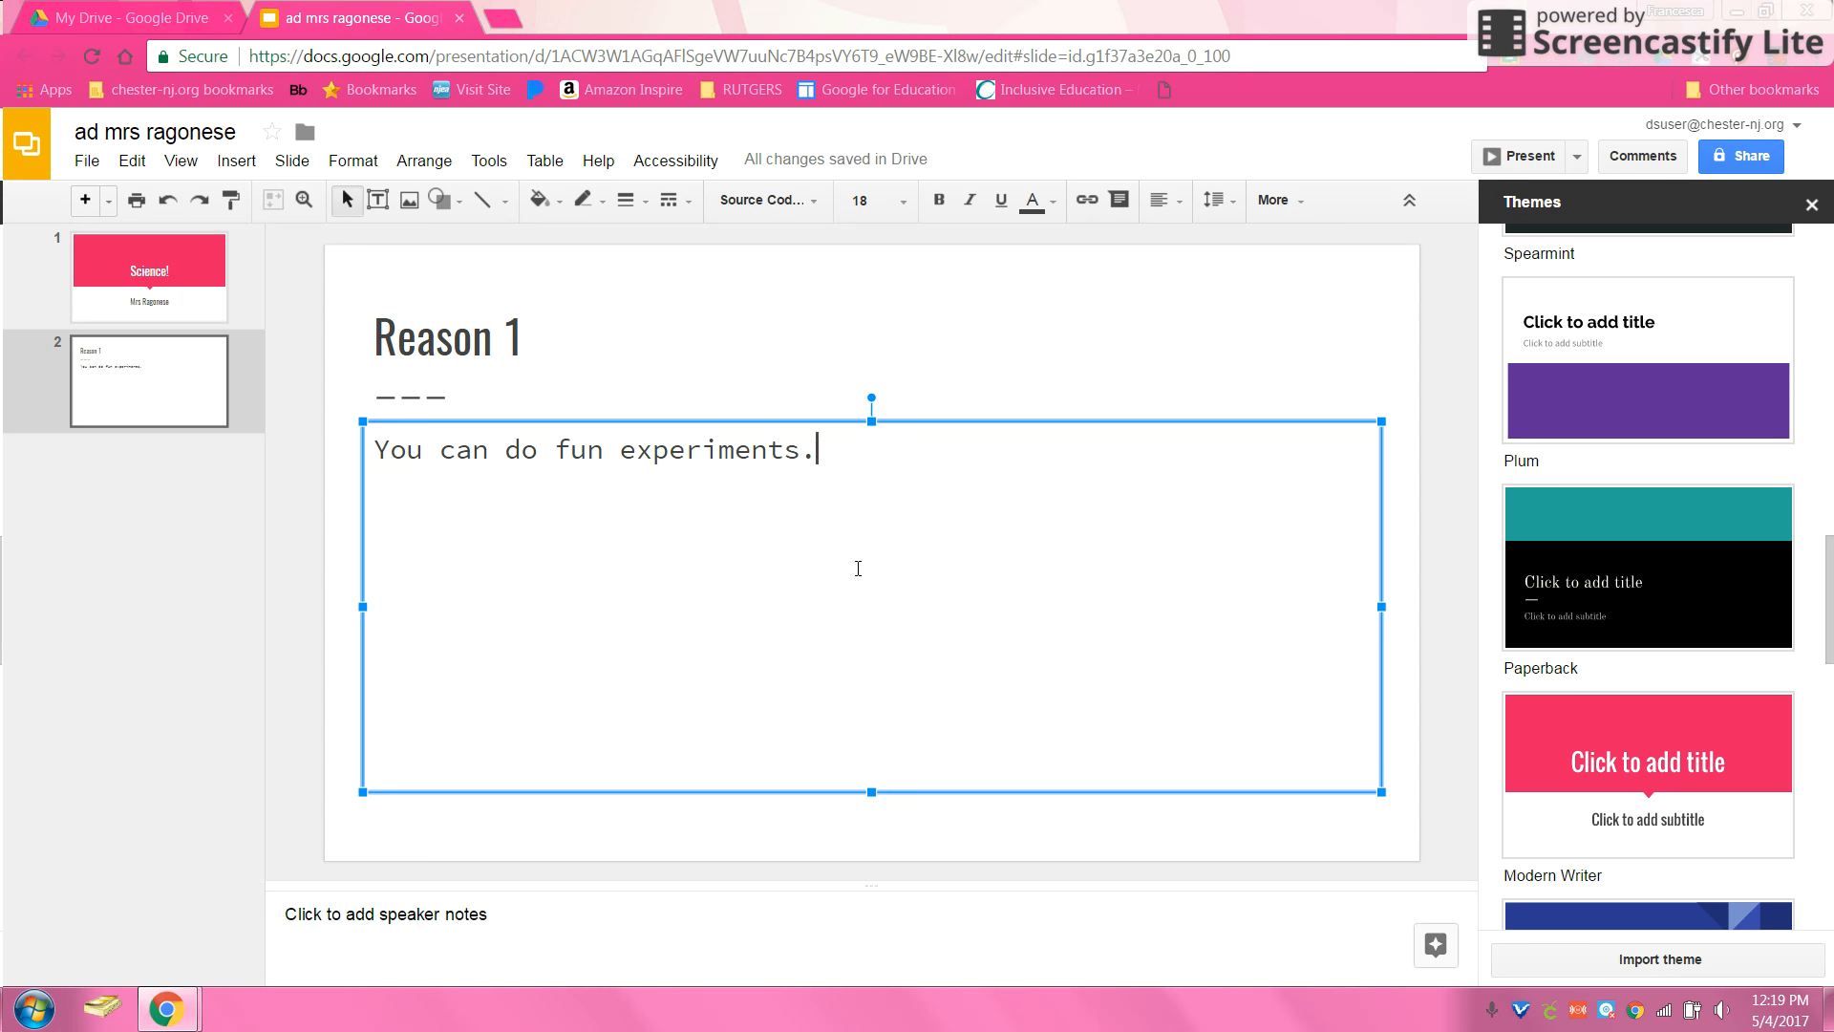
pyautogui.click(1081, 374)
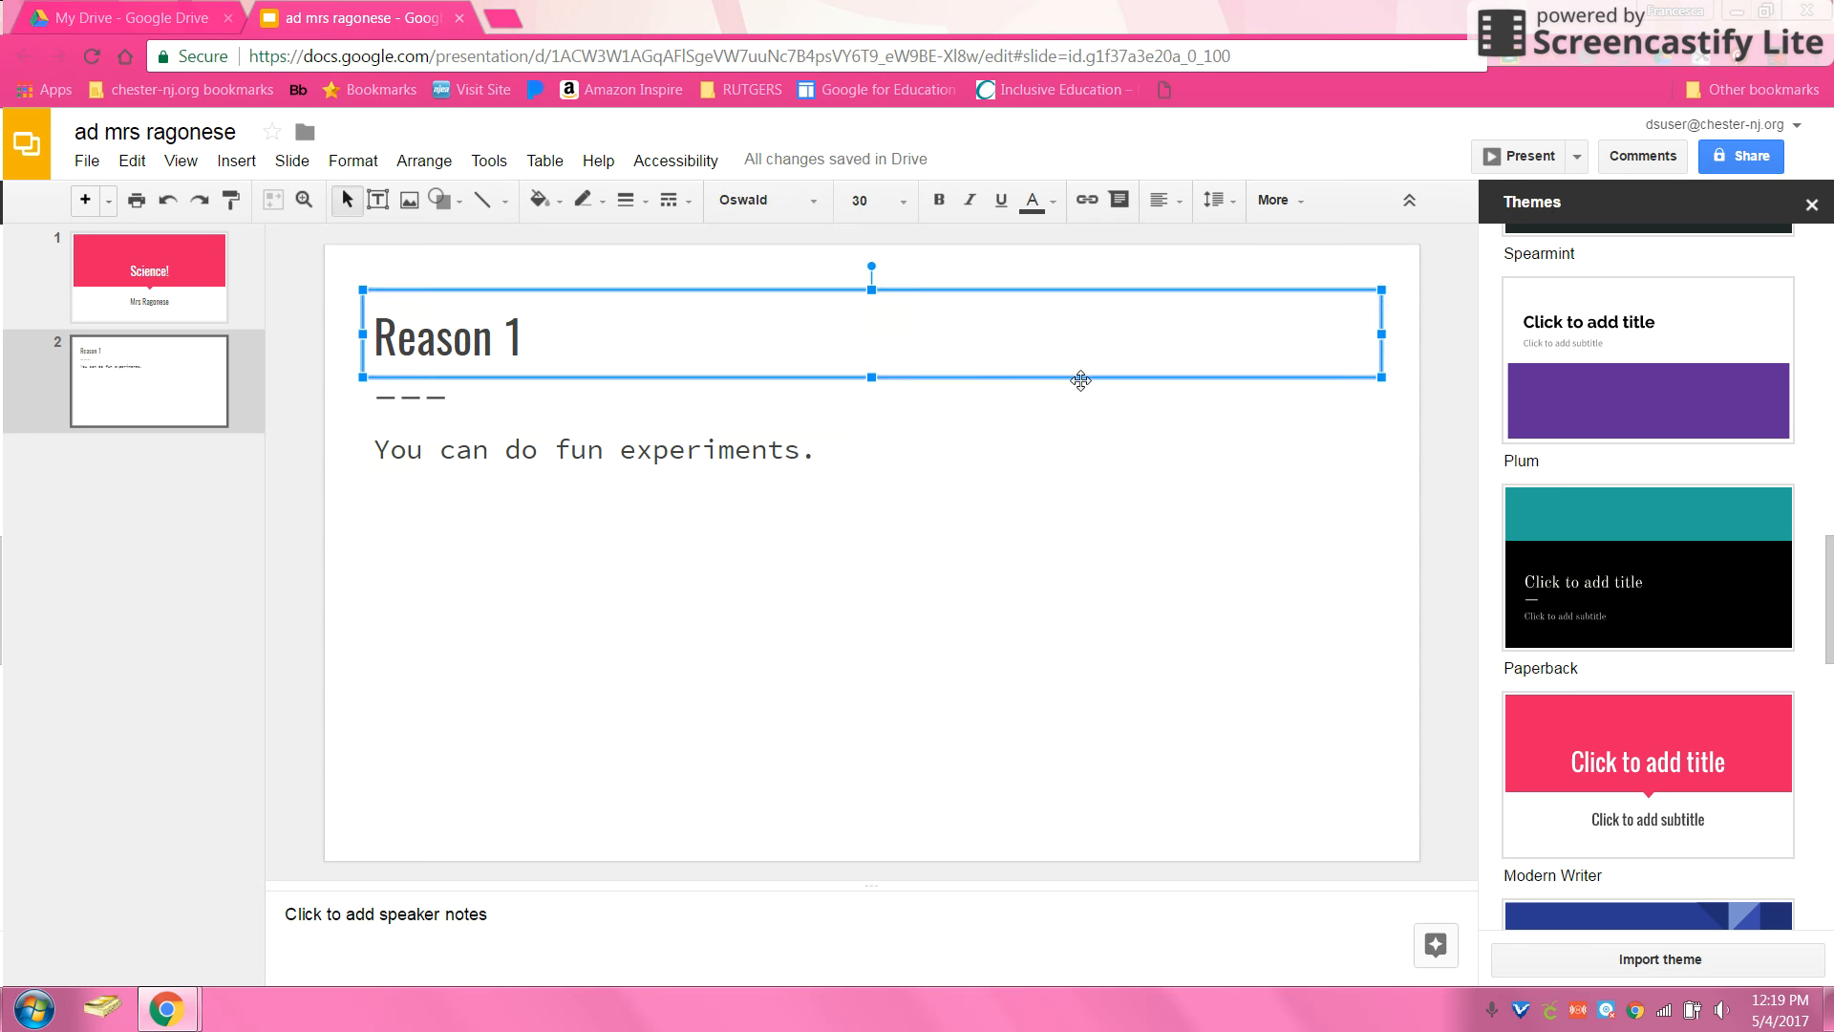
pyautogui.click(875, 551)
pyautogui.click(714, 823)
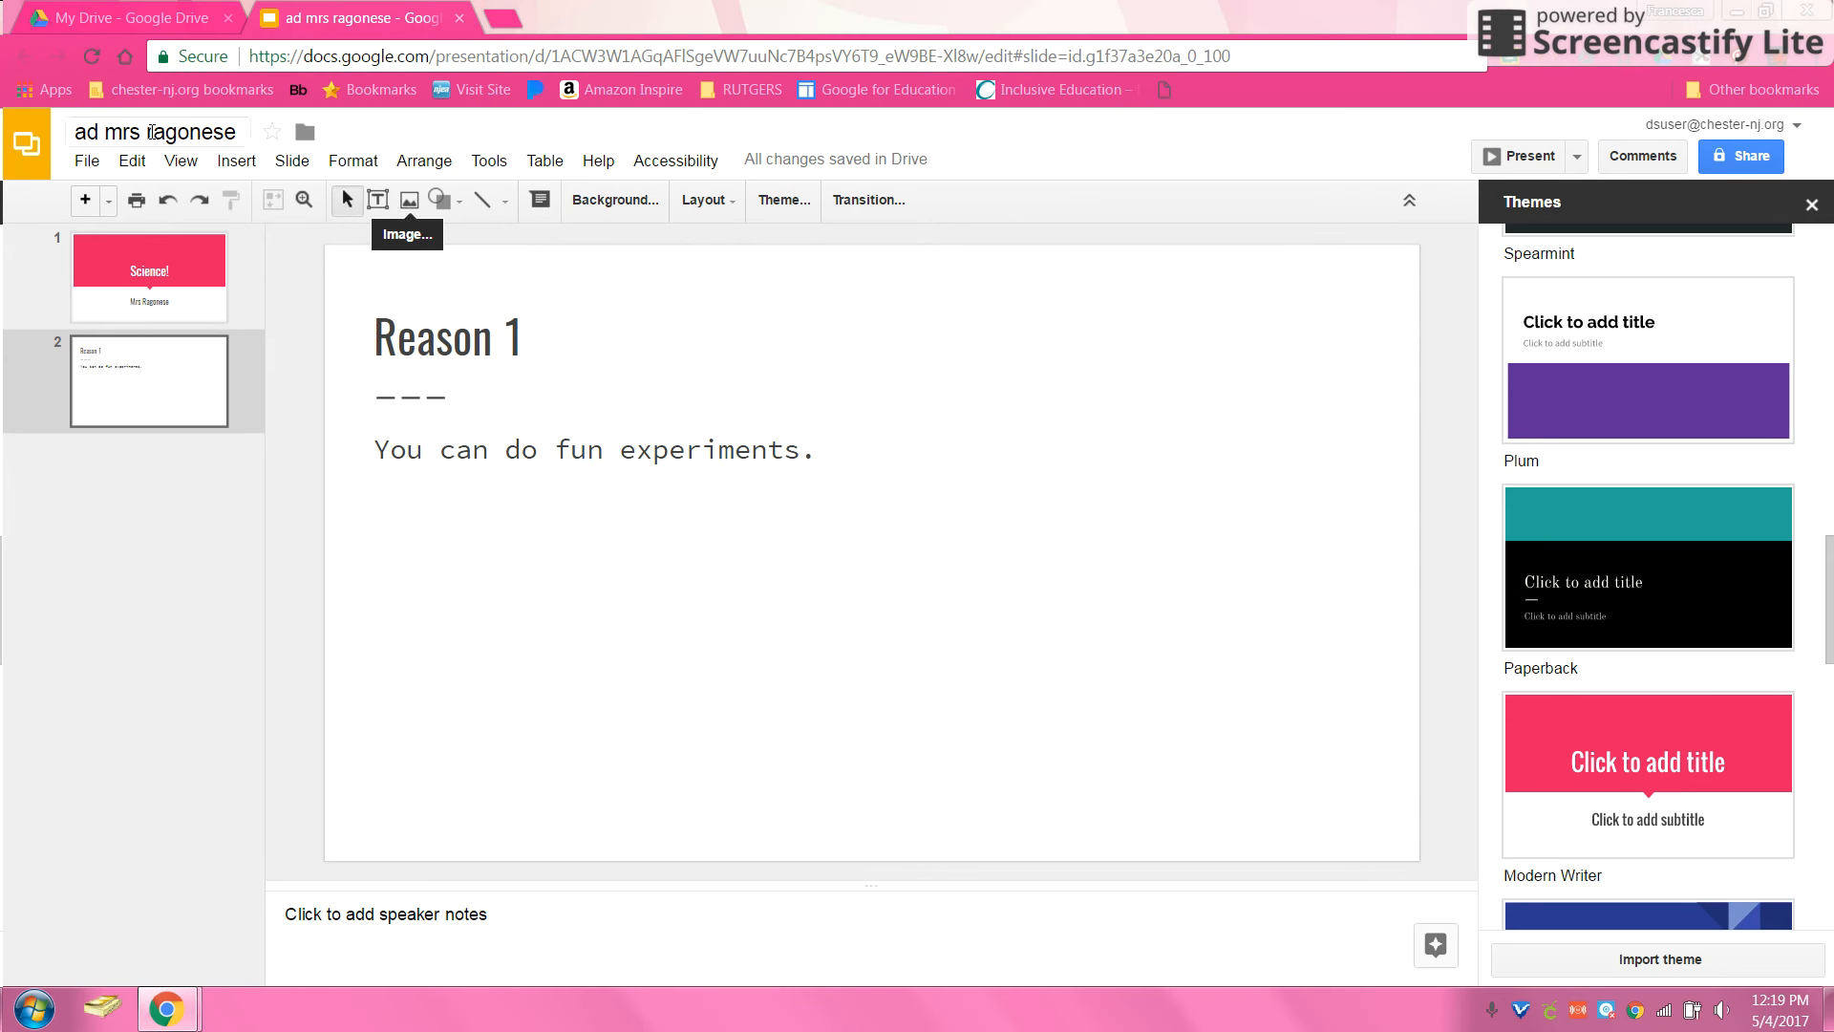
# Step: Insert the plain yellow sun picture found by an image search for 'sun'
pyautogui.click(244, 168)
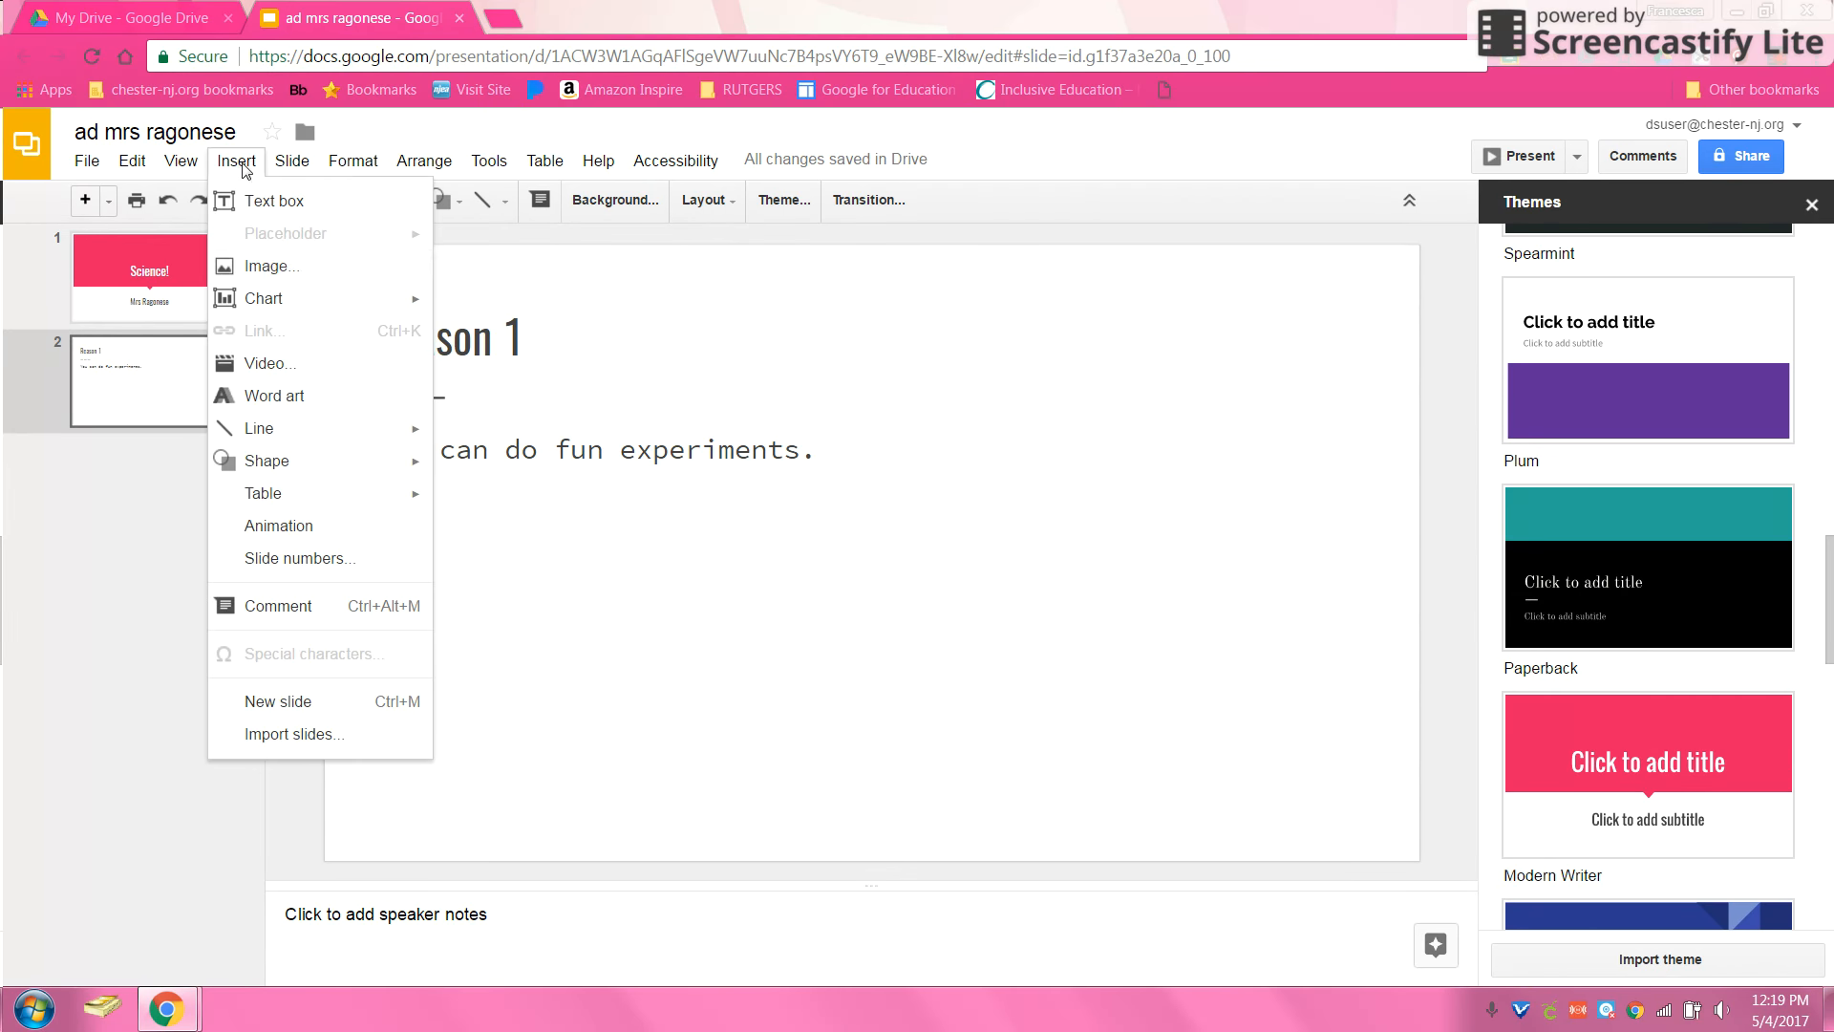
pyautogui.click(266, 278)
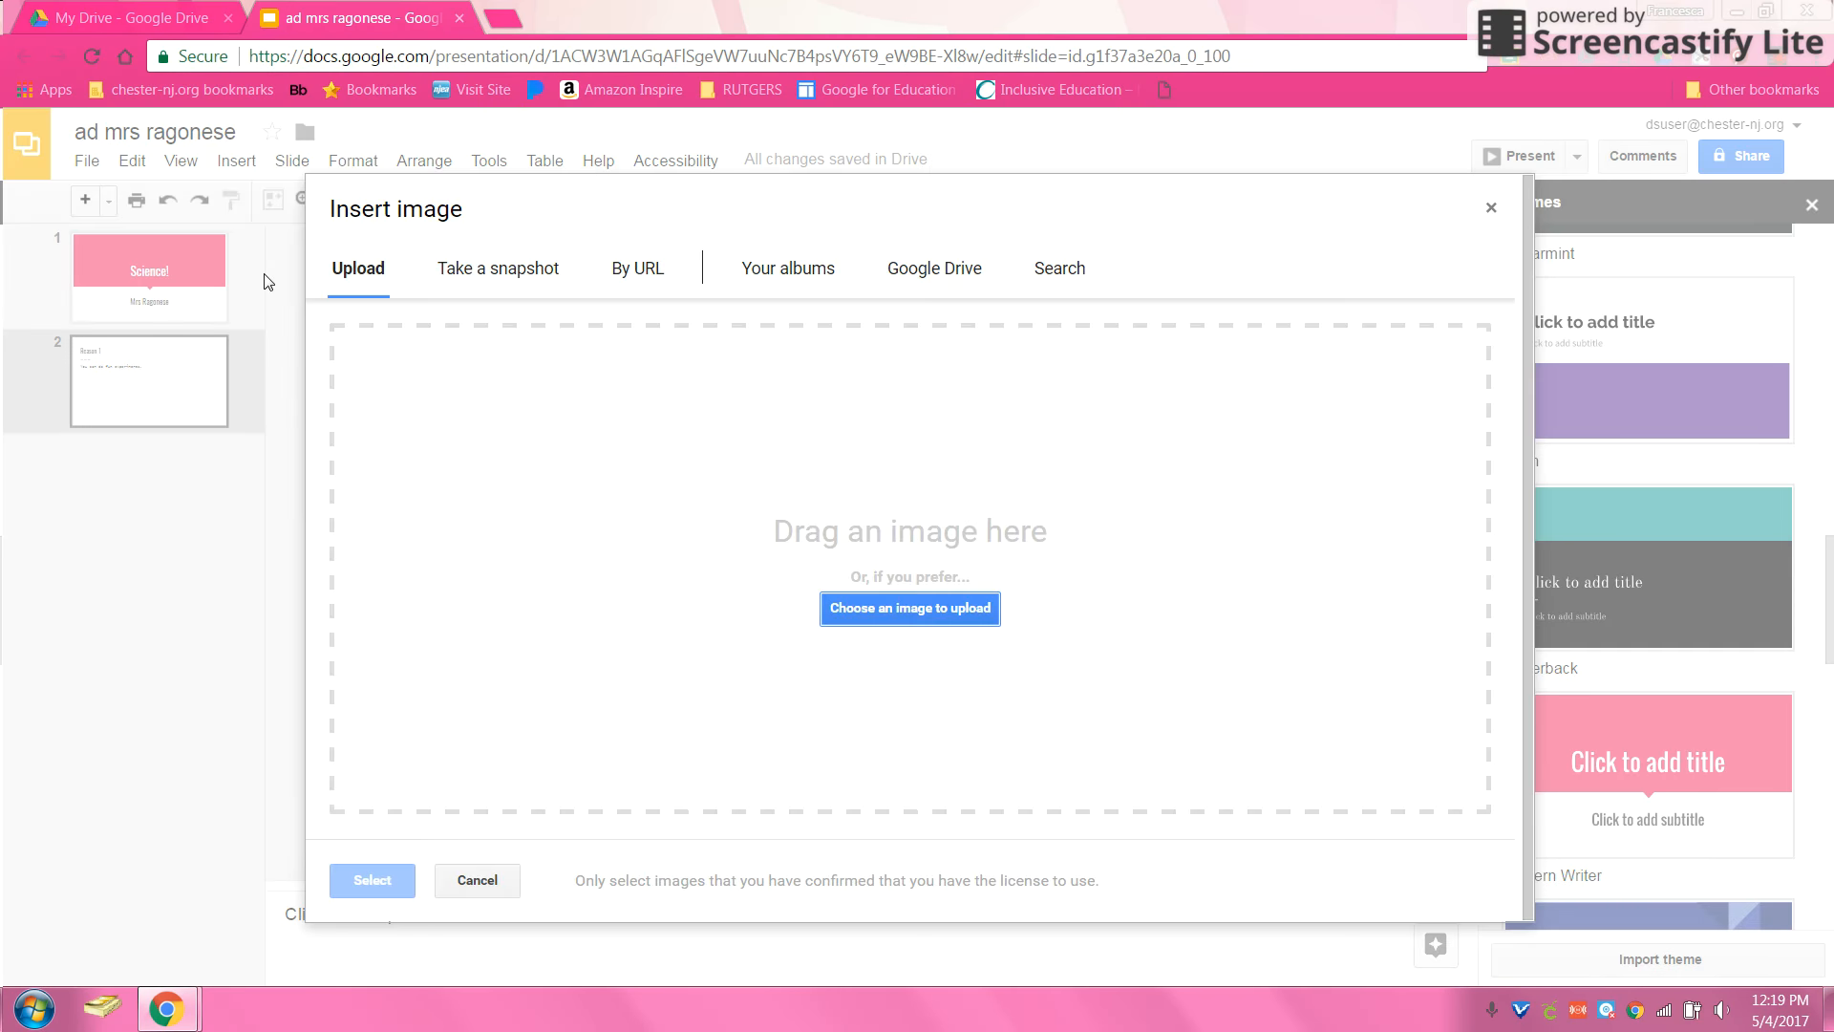
pyautogui.click(1033, 274)
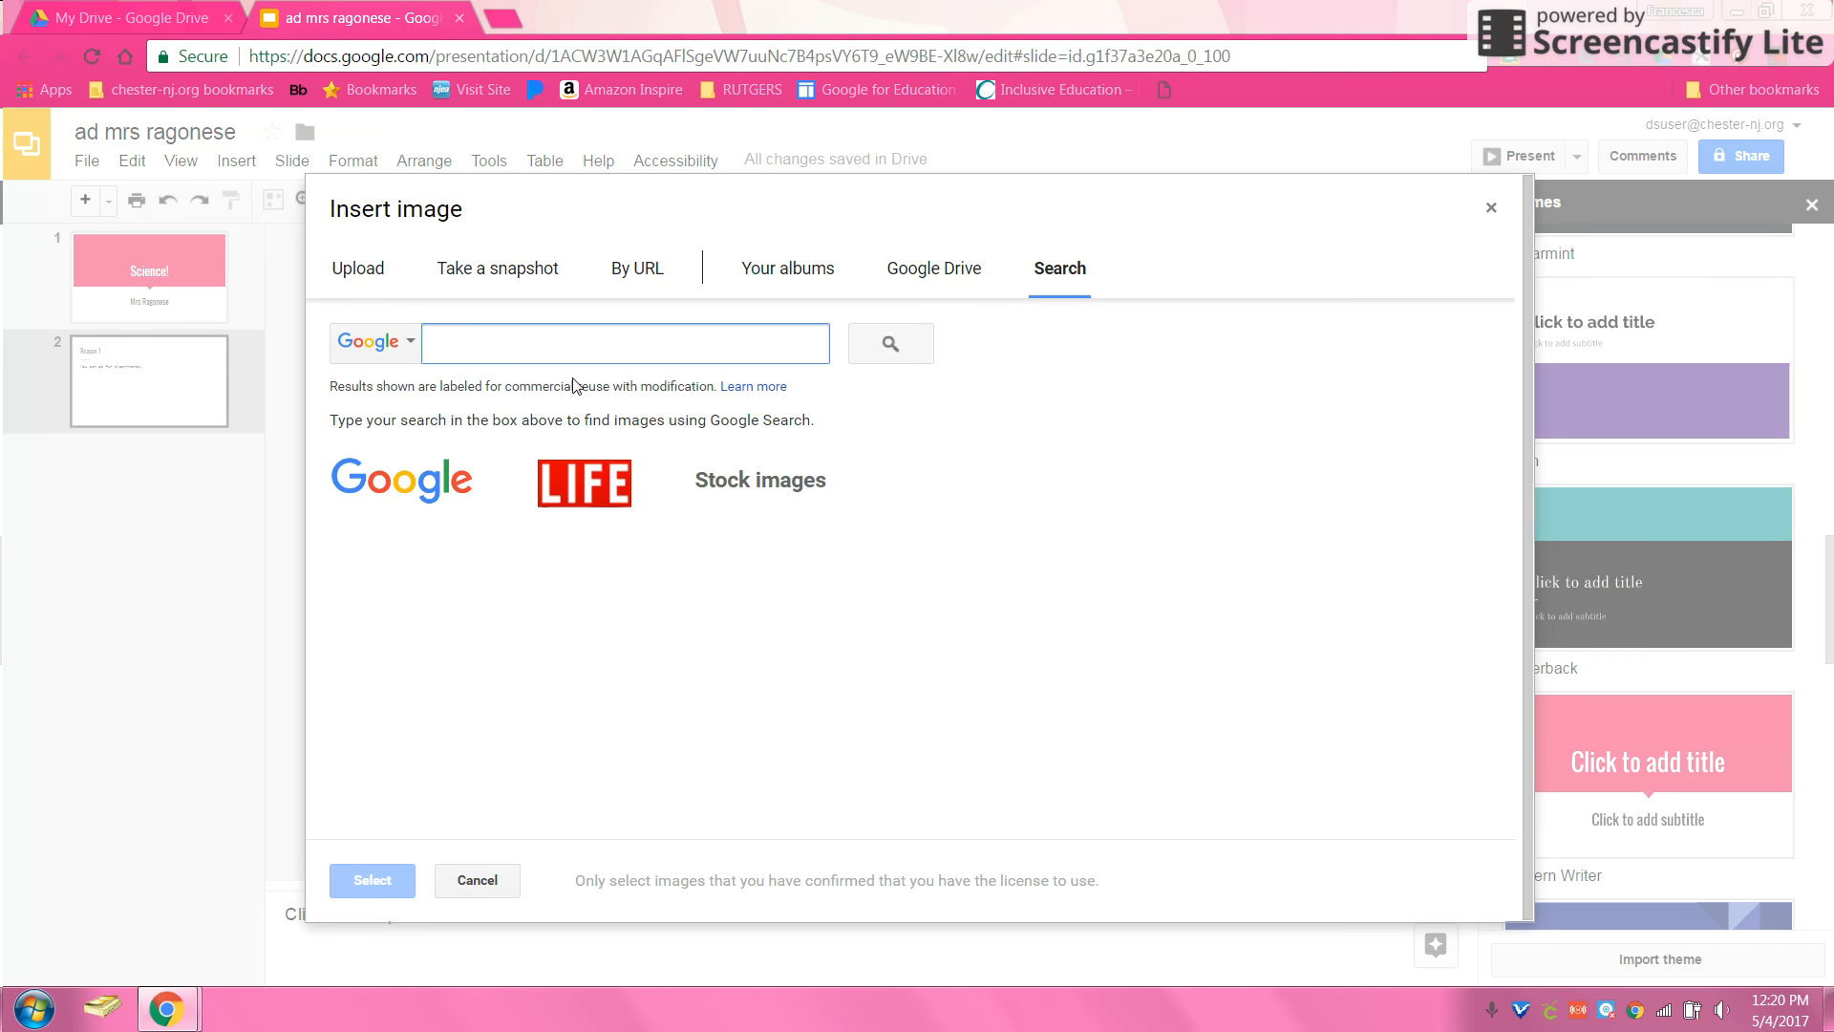
pyautogui.write('science')
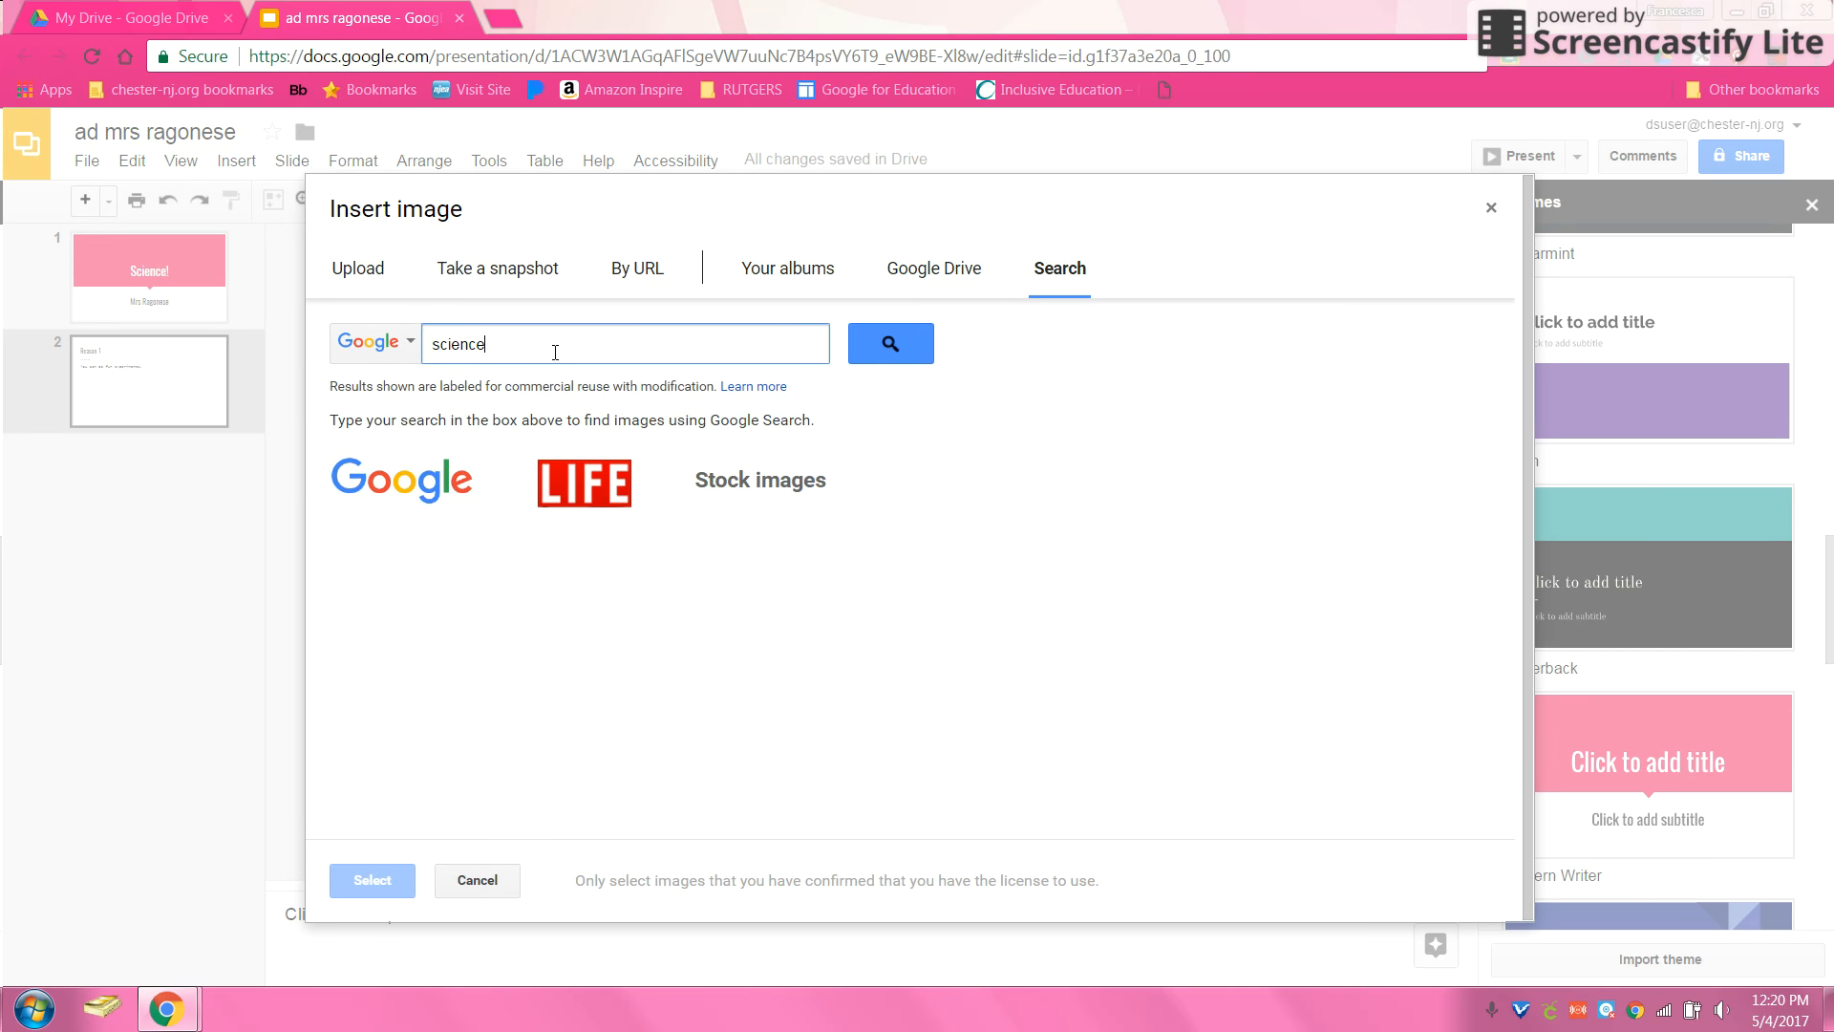
pyautogui.click(890, 343)
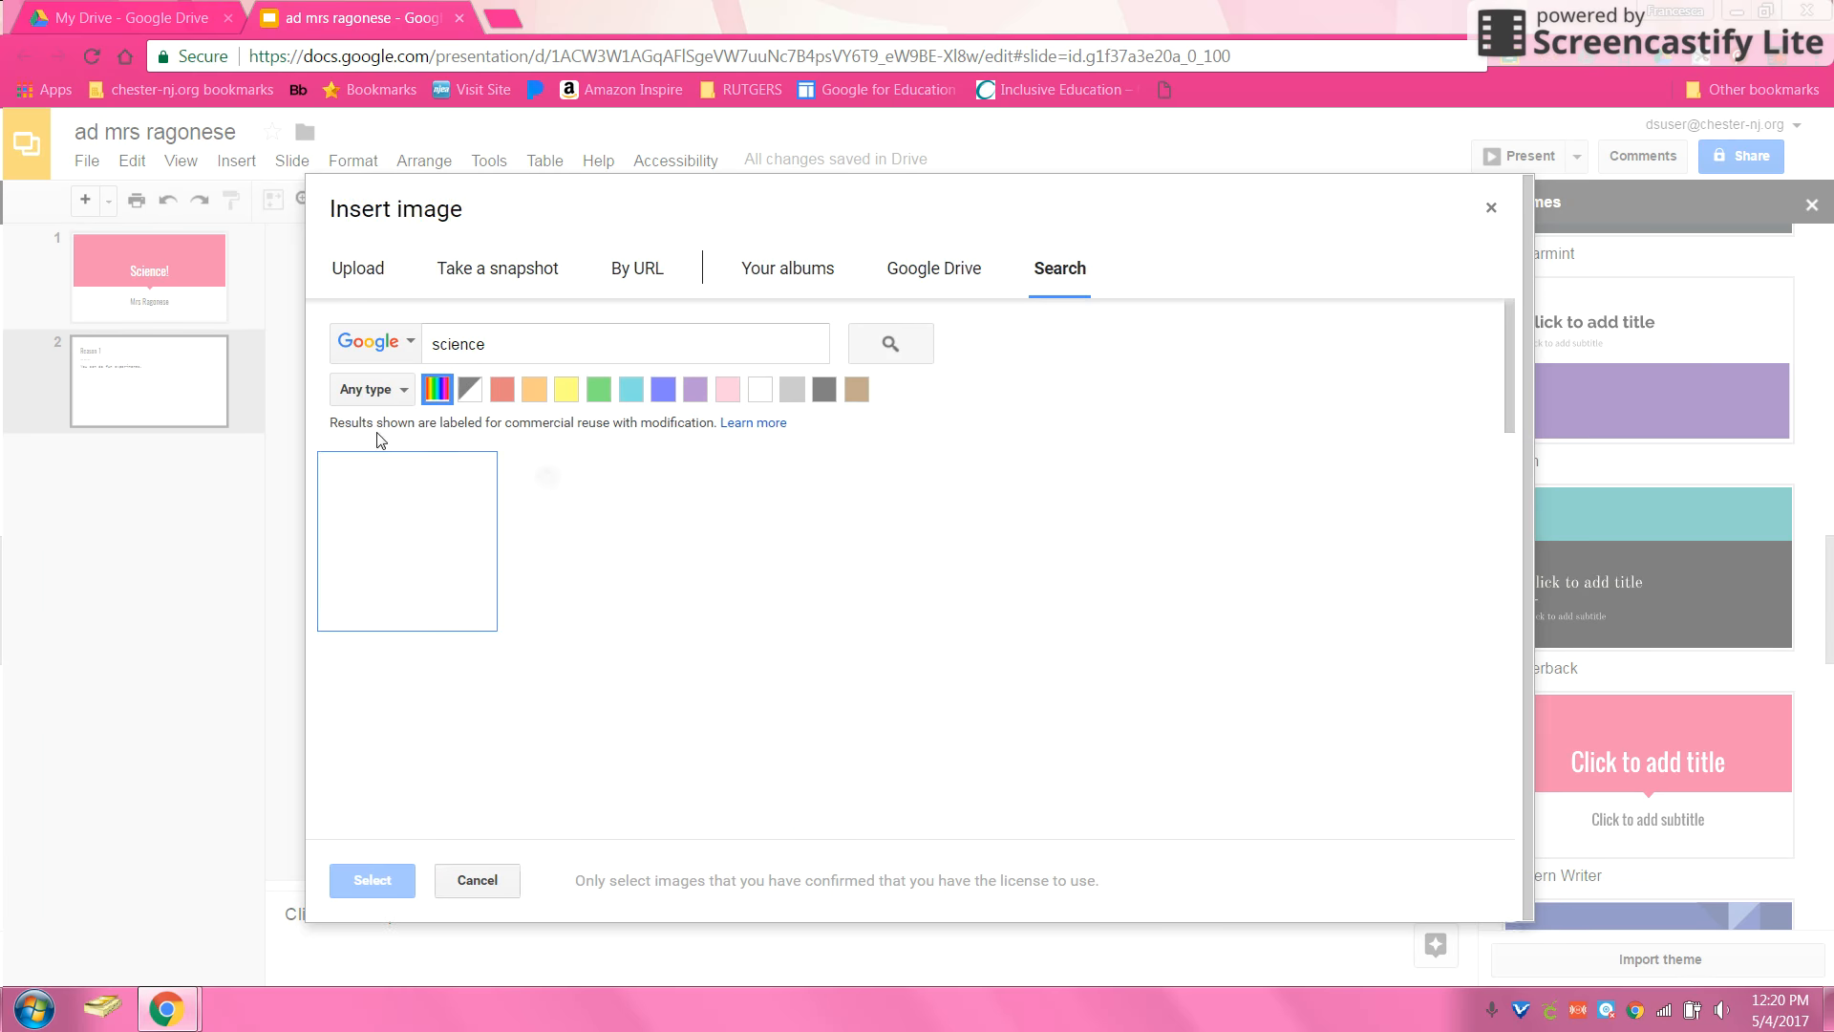
pyautogui.doubleClick(631, 343)
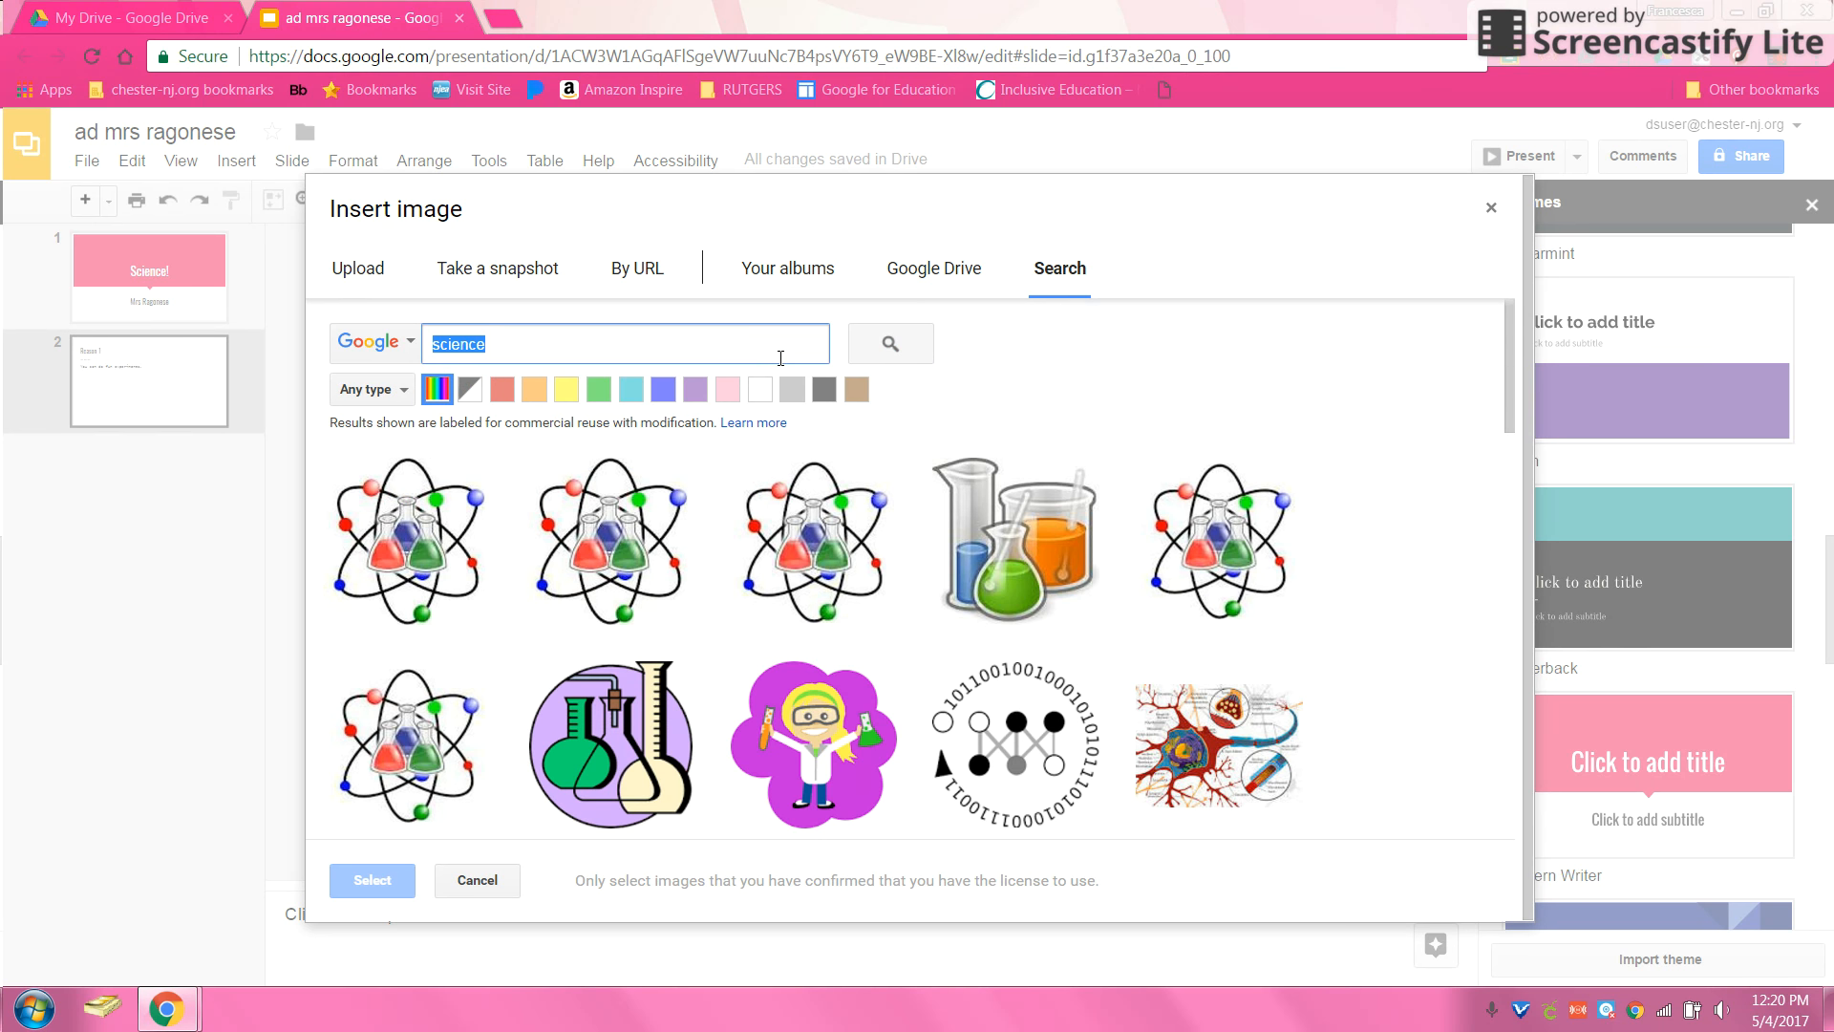
pyautogui.write('sun')
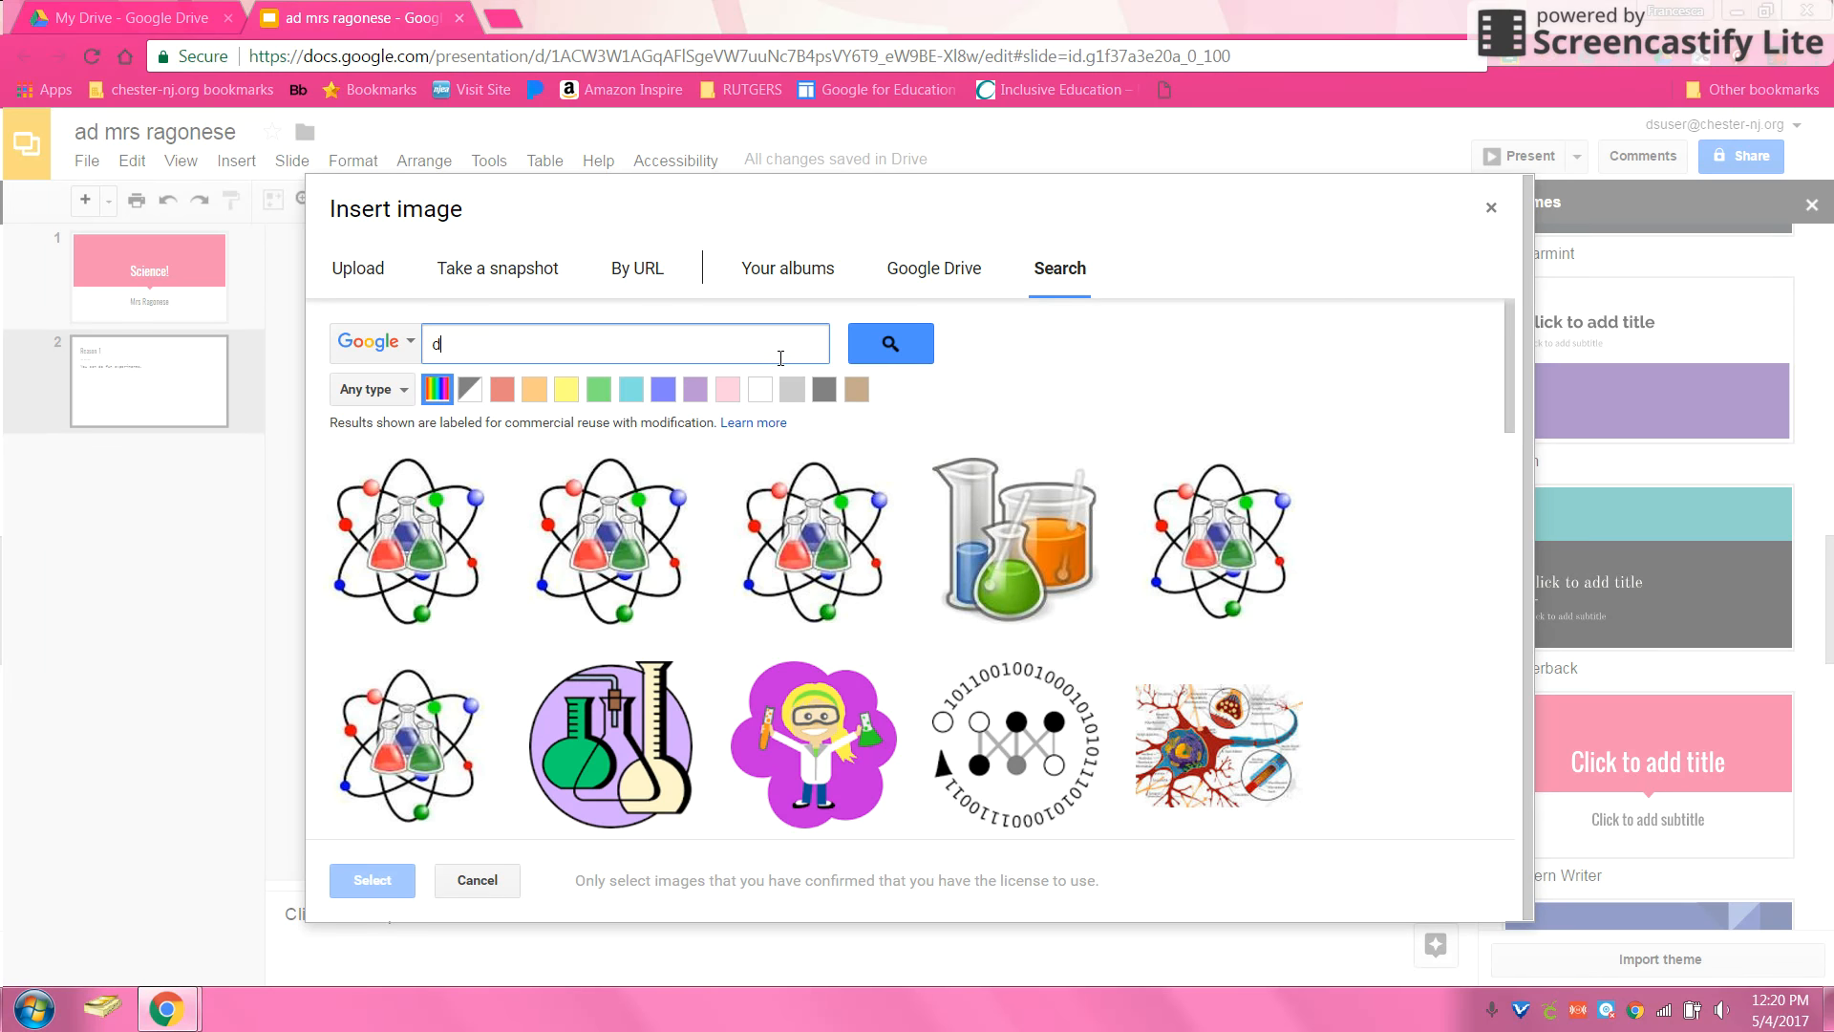
pyautogui.click(882, 340)
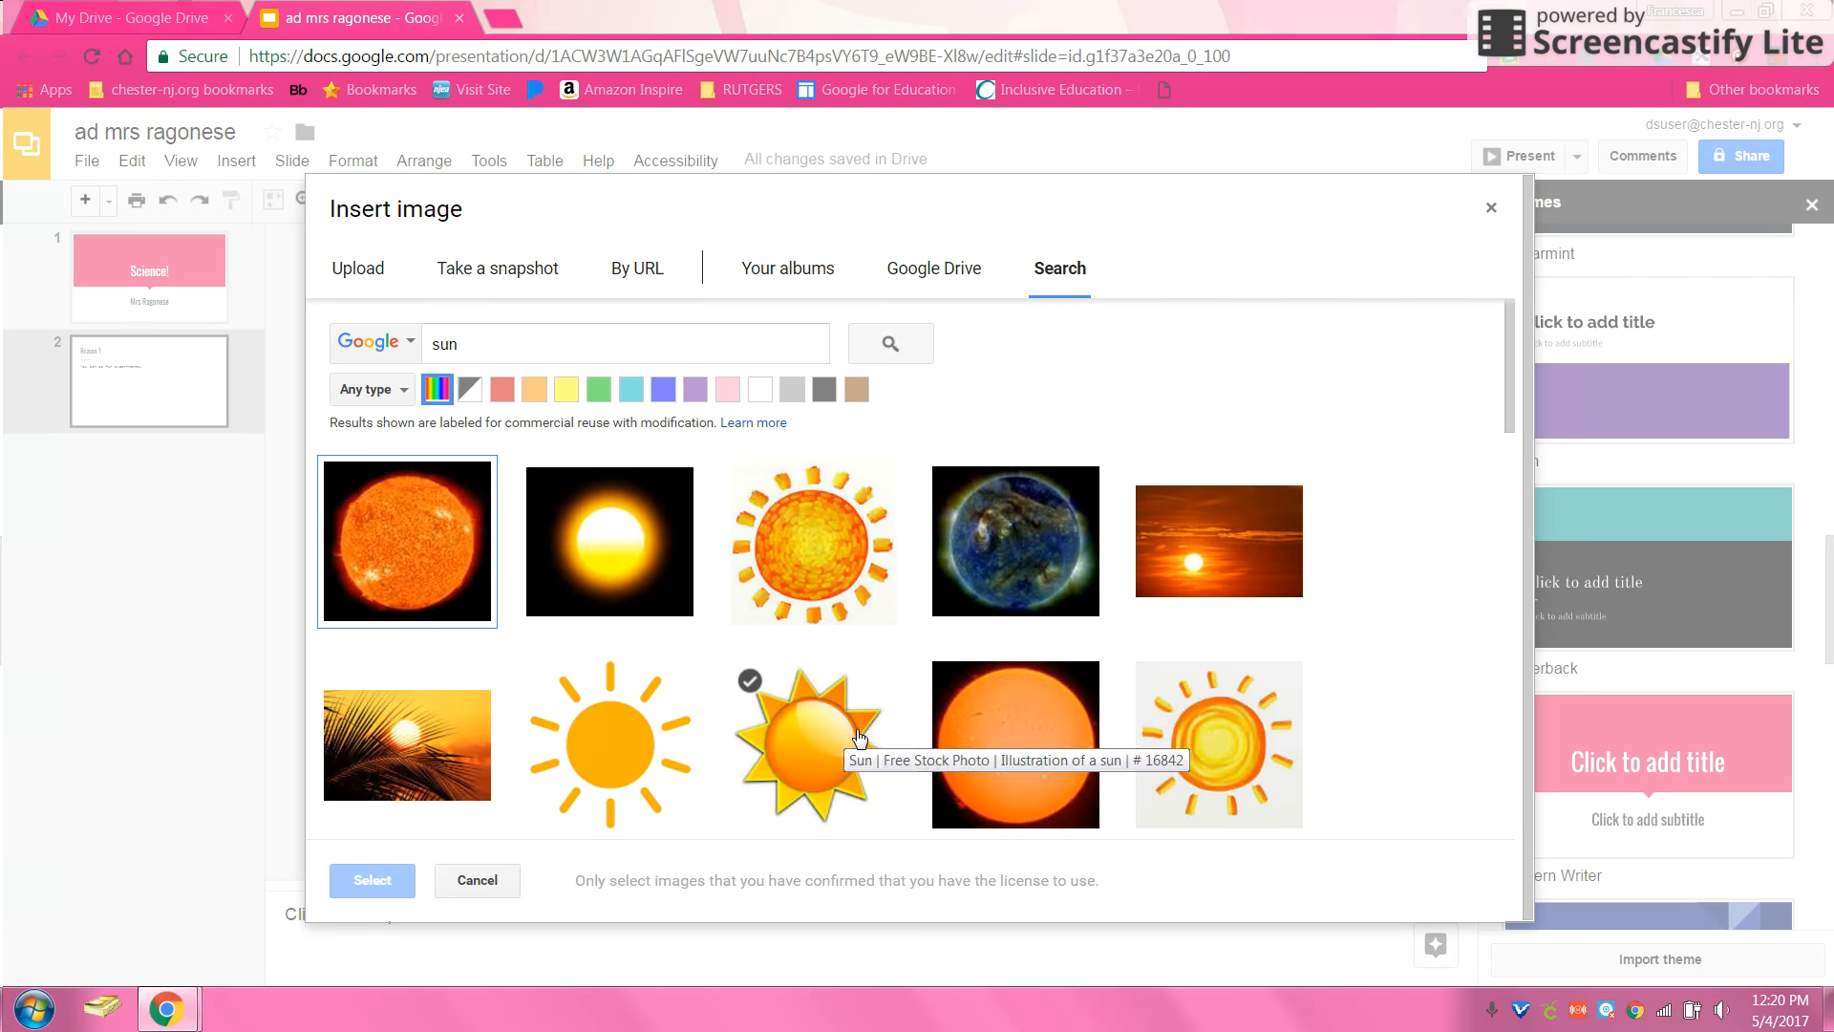
pyautogui.click(587, 764)
pyautogui.click(393, 881)
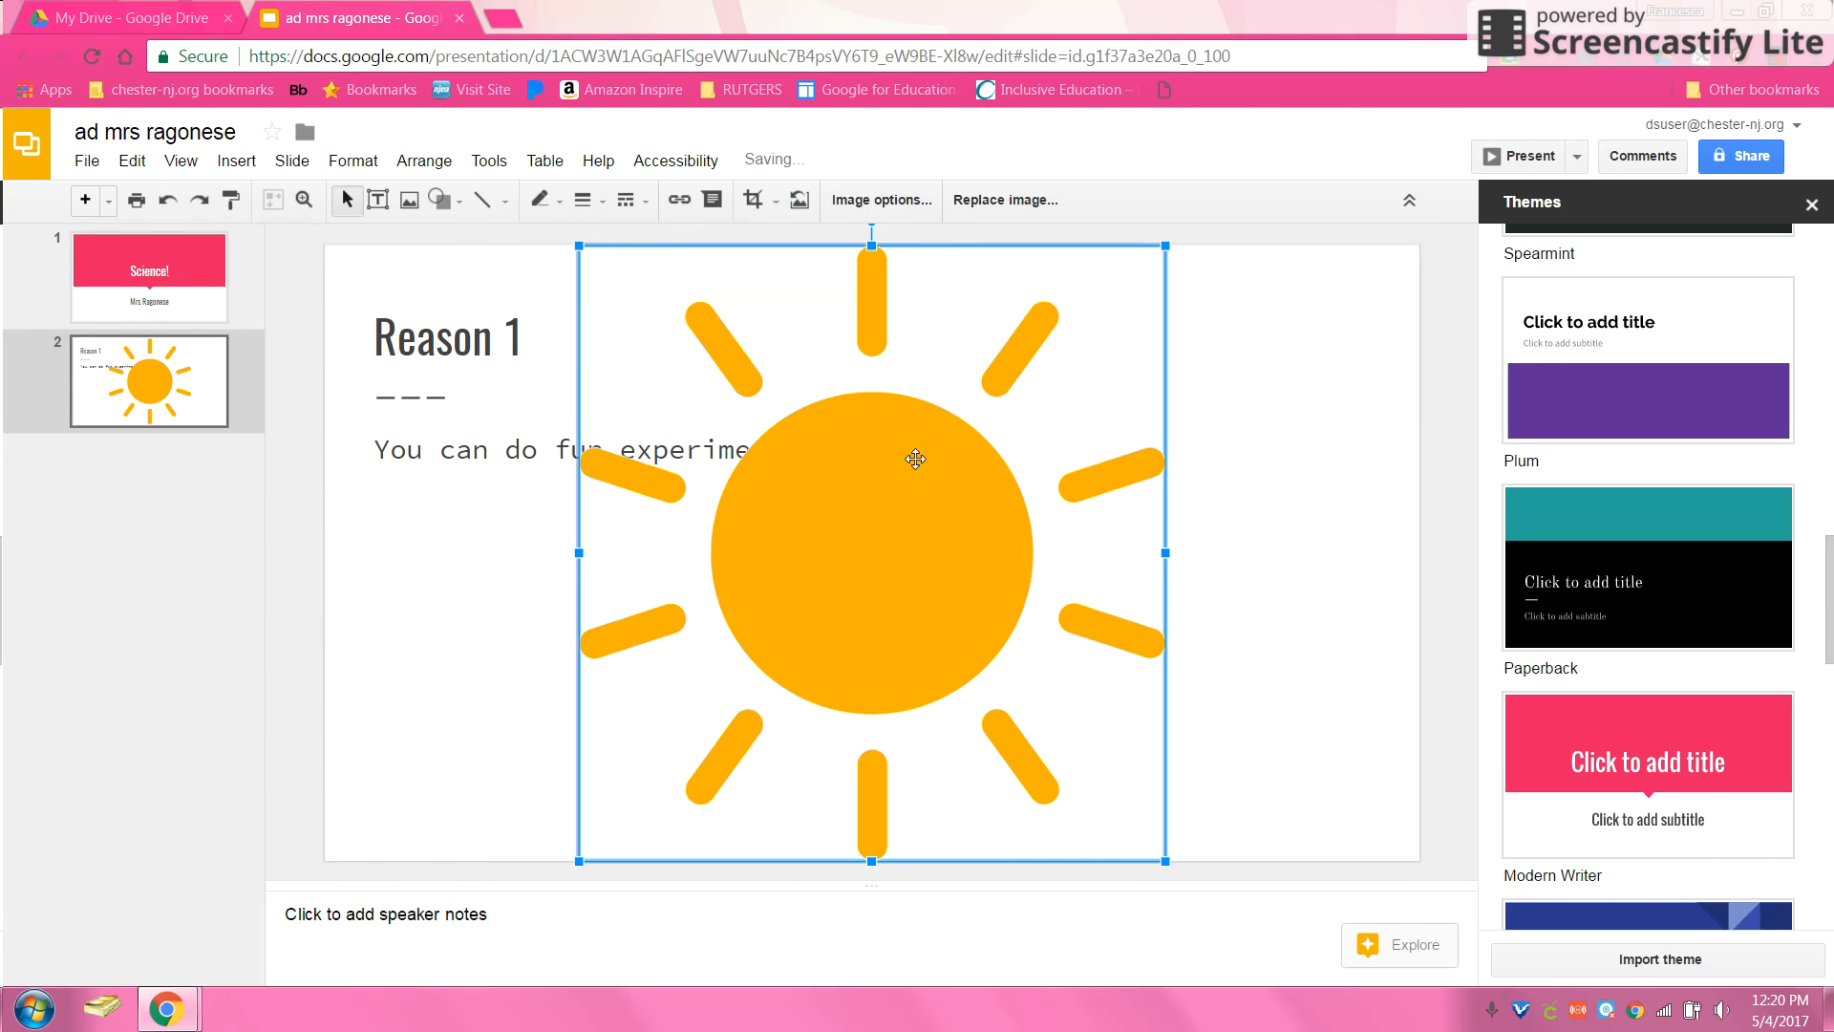
# Step: Shrink the sun picture and place it below and right of the sentence
pyautogui.moveTo(1166, 245); pyautogui.dragTo(874, 569)
pyautogui.moveTo(799, 640); pyautogui.dragTo(1222, 415)
pyautogui.moveTo(1079, 487); pyautogui.dragTo(924, 650)
pyautogui.click(618, 725)
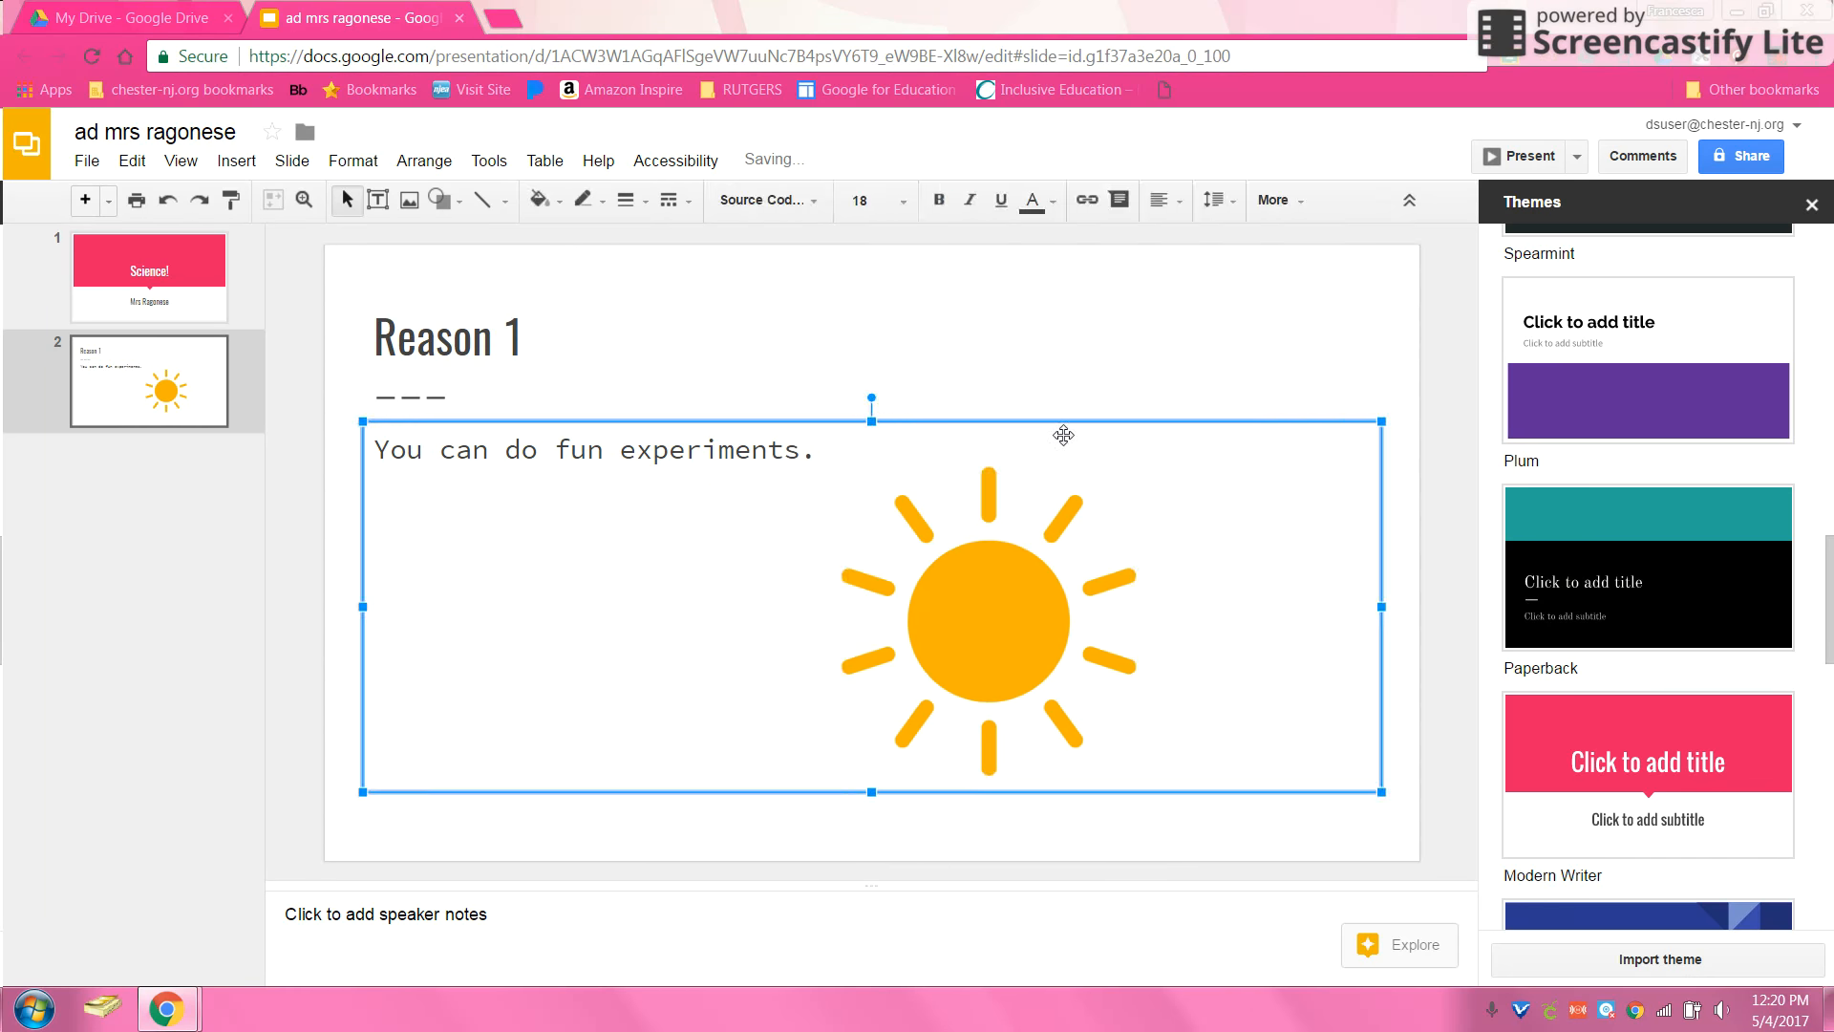
# Step: Add a blank slide after Reason 1 and close the presentation tab
pyautogui.click(85, 200)
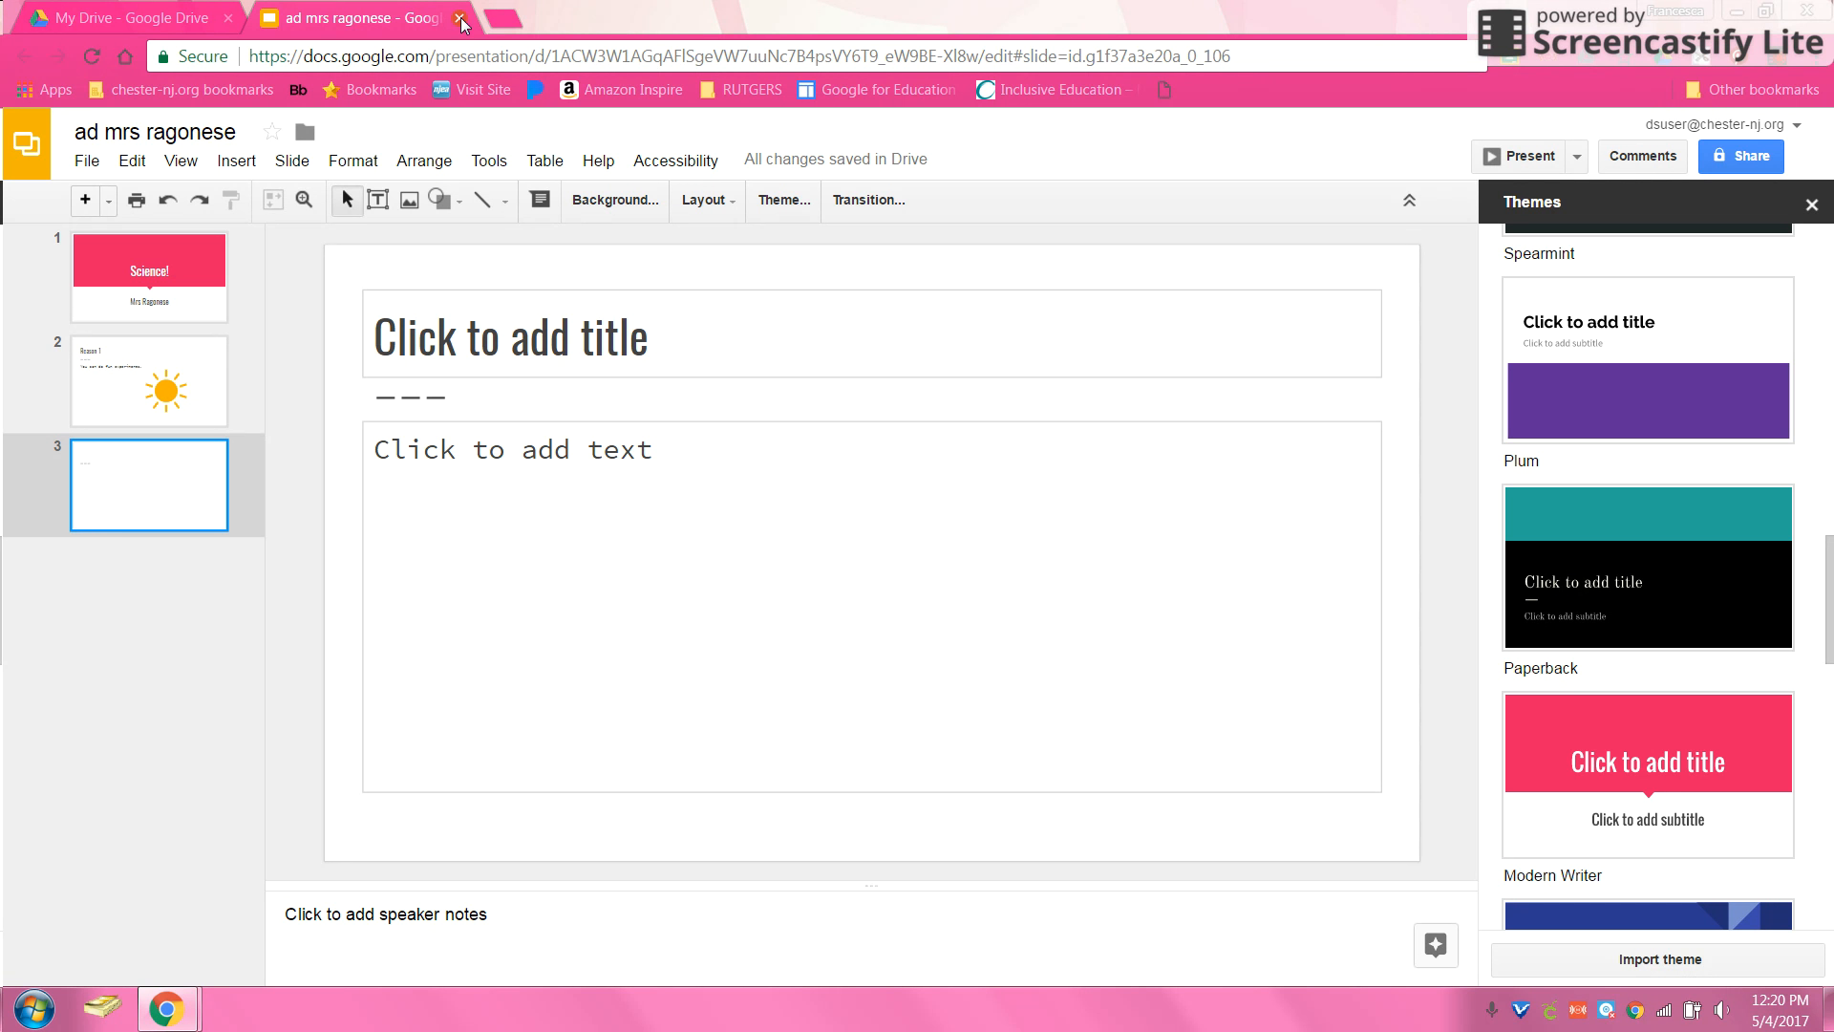
pyautogui.click(460, 19)
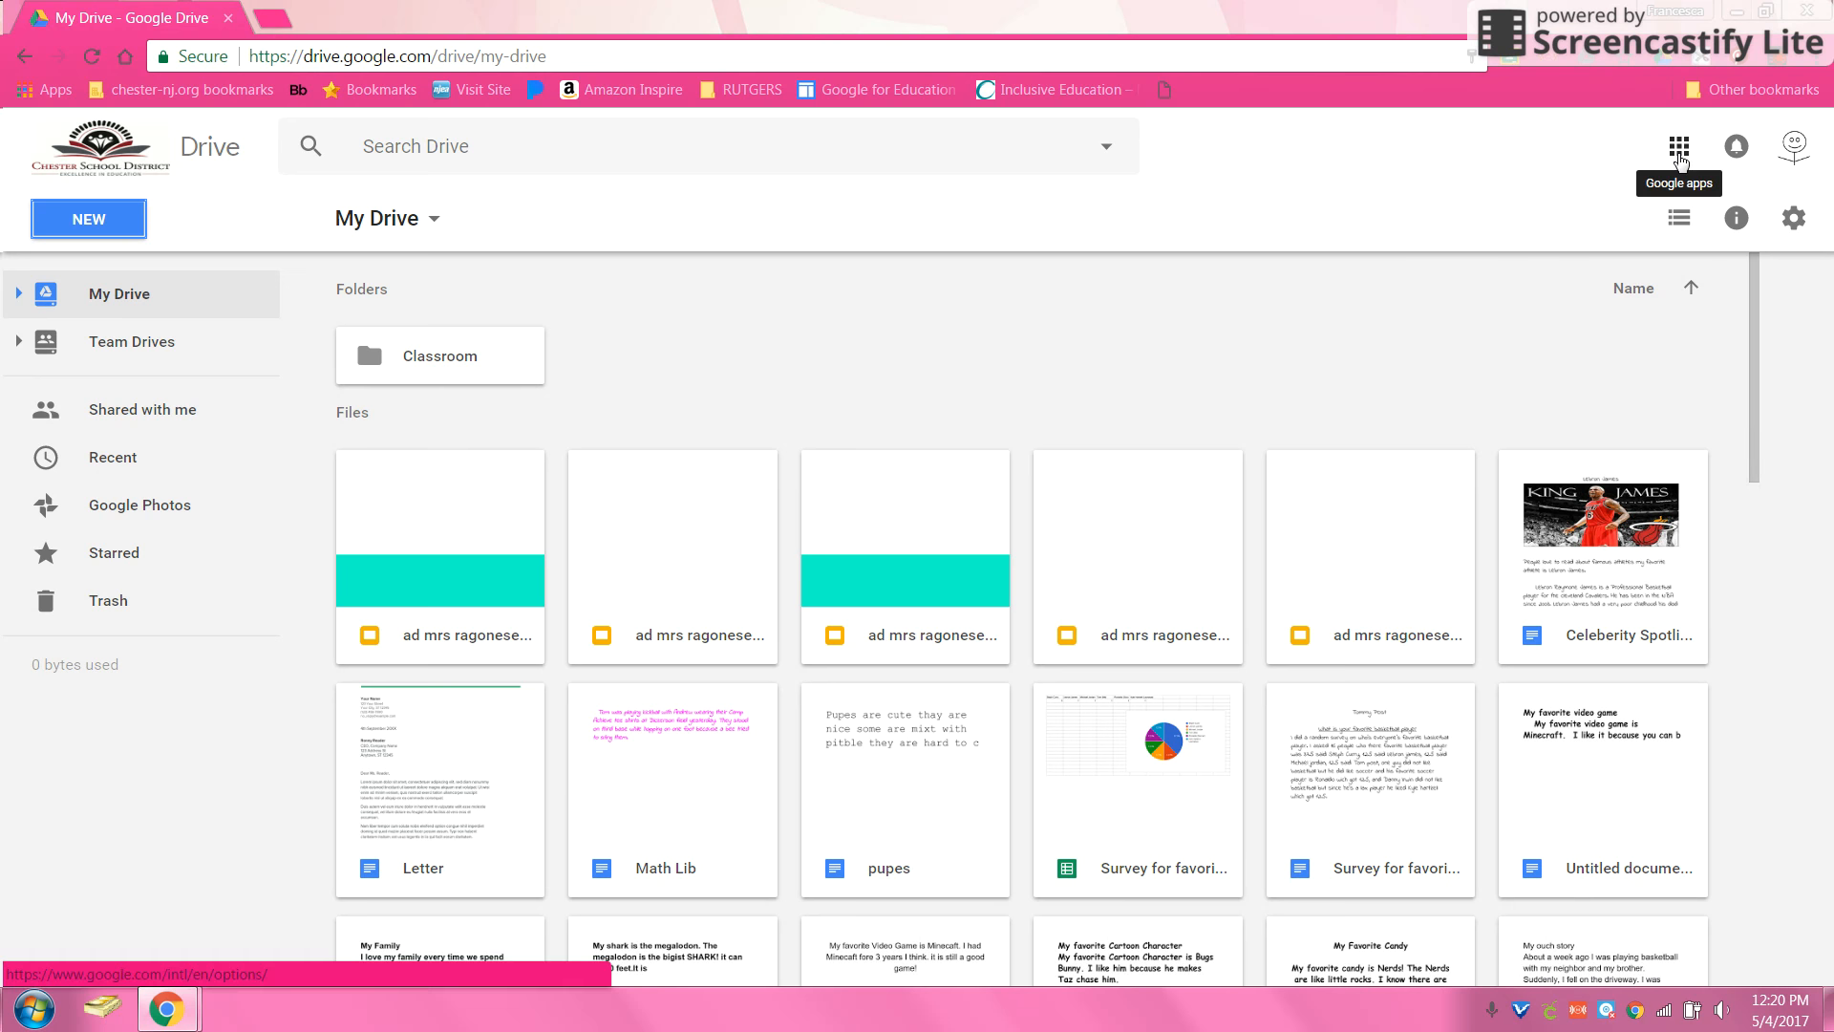
# Step: Open the Computers class in Classroom and the 'Adding an assigment from Drive' details
pyautogui.click(1679, 153)
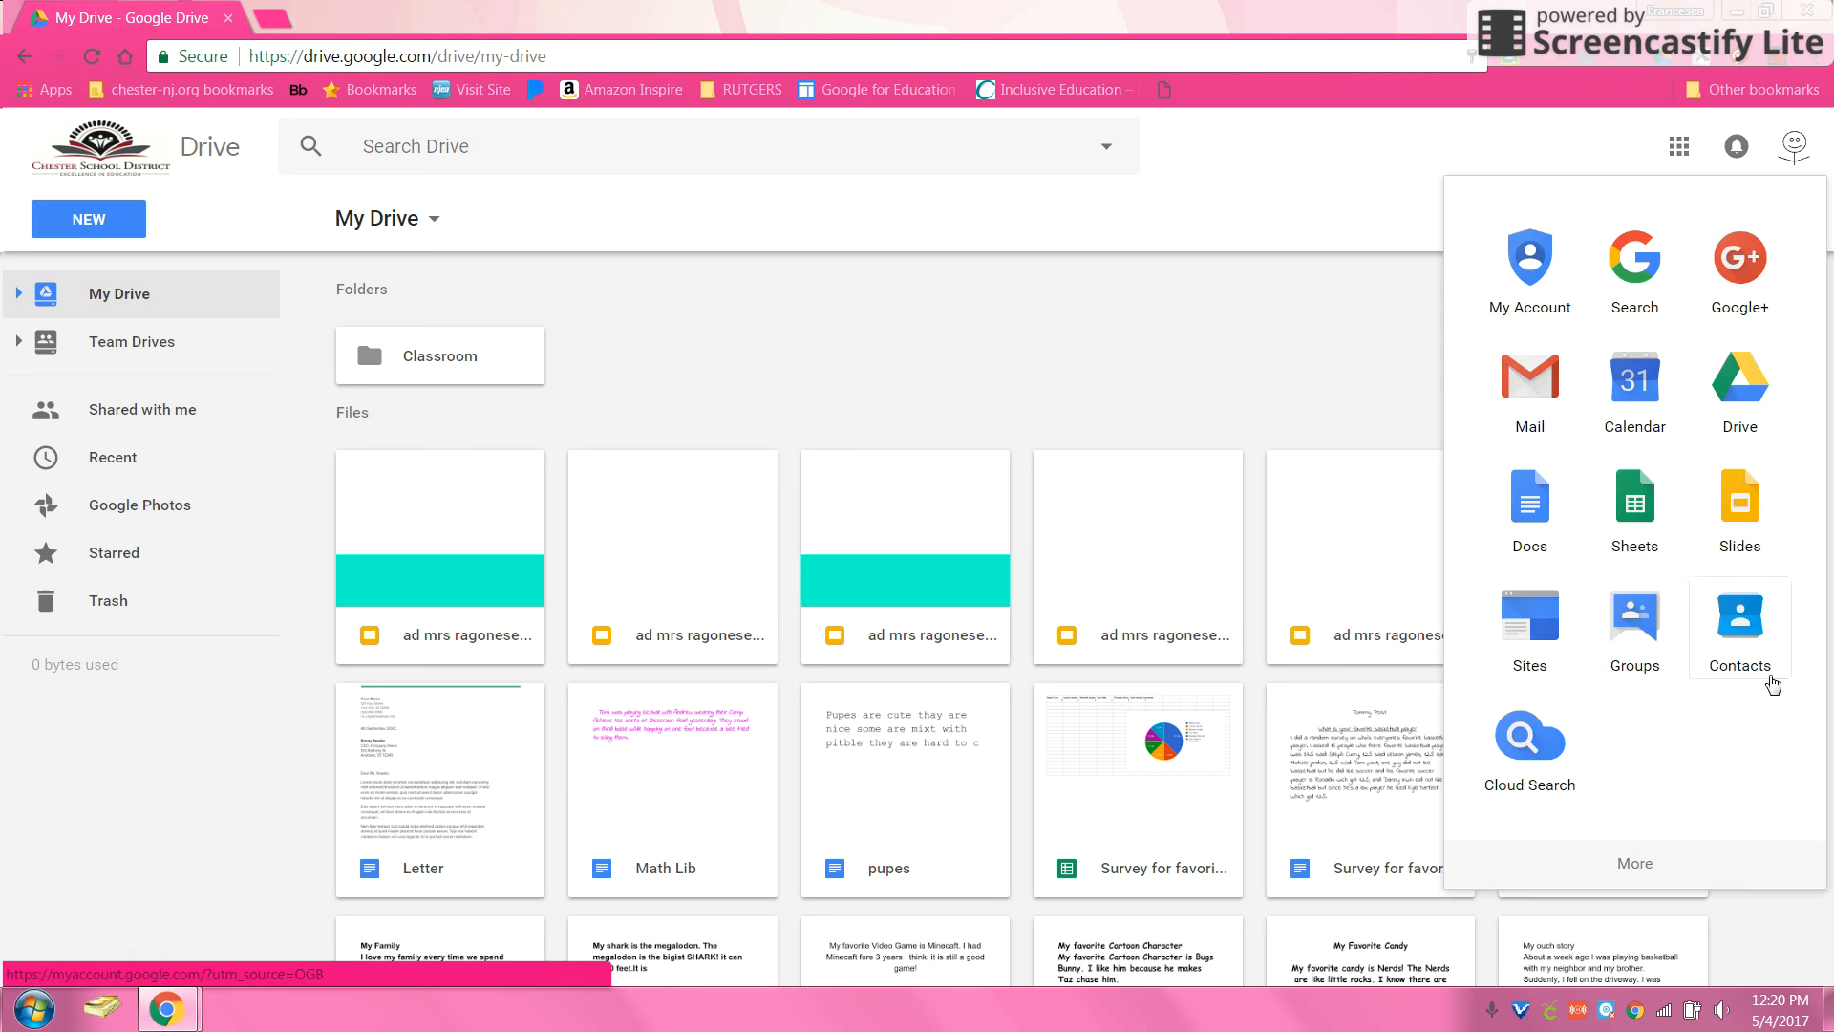
pyautogui.click(1669, 871)
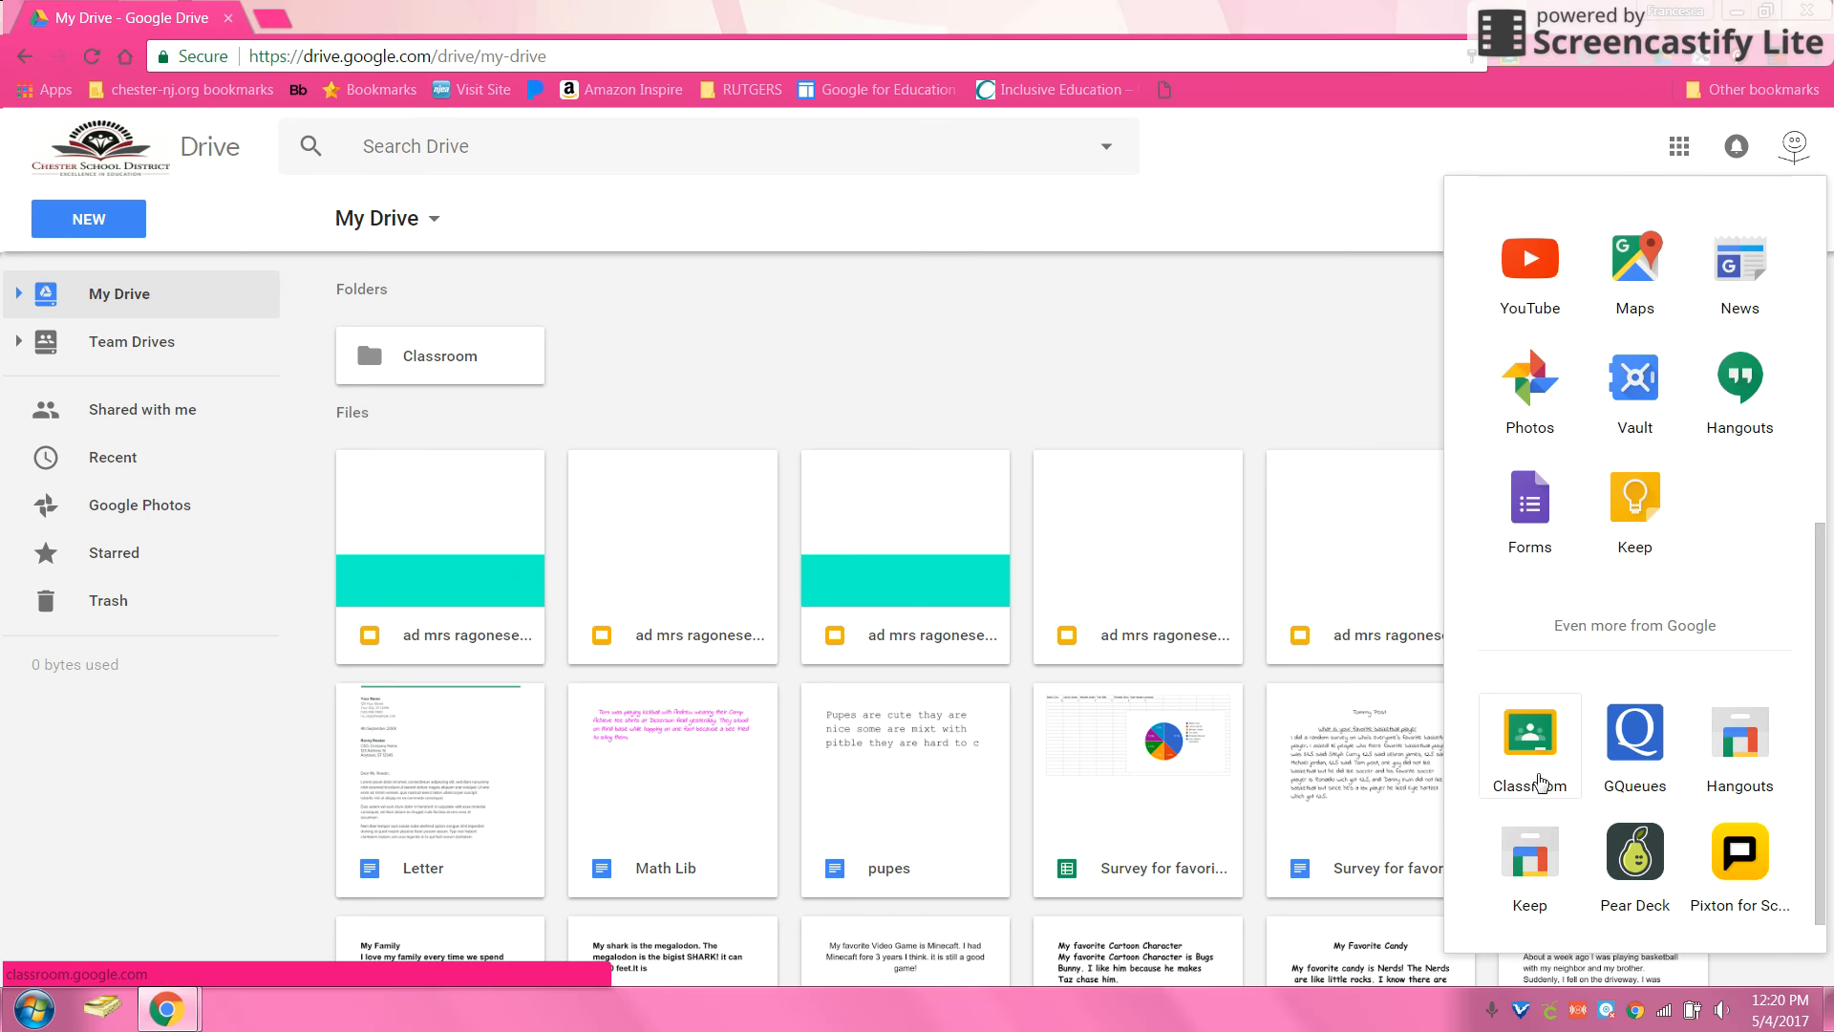
pyautogui.click(1531, 754)
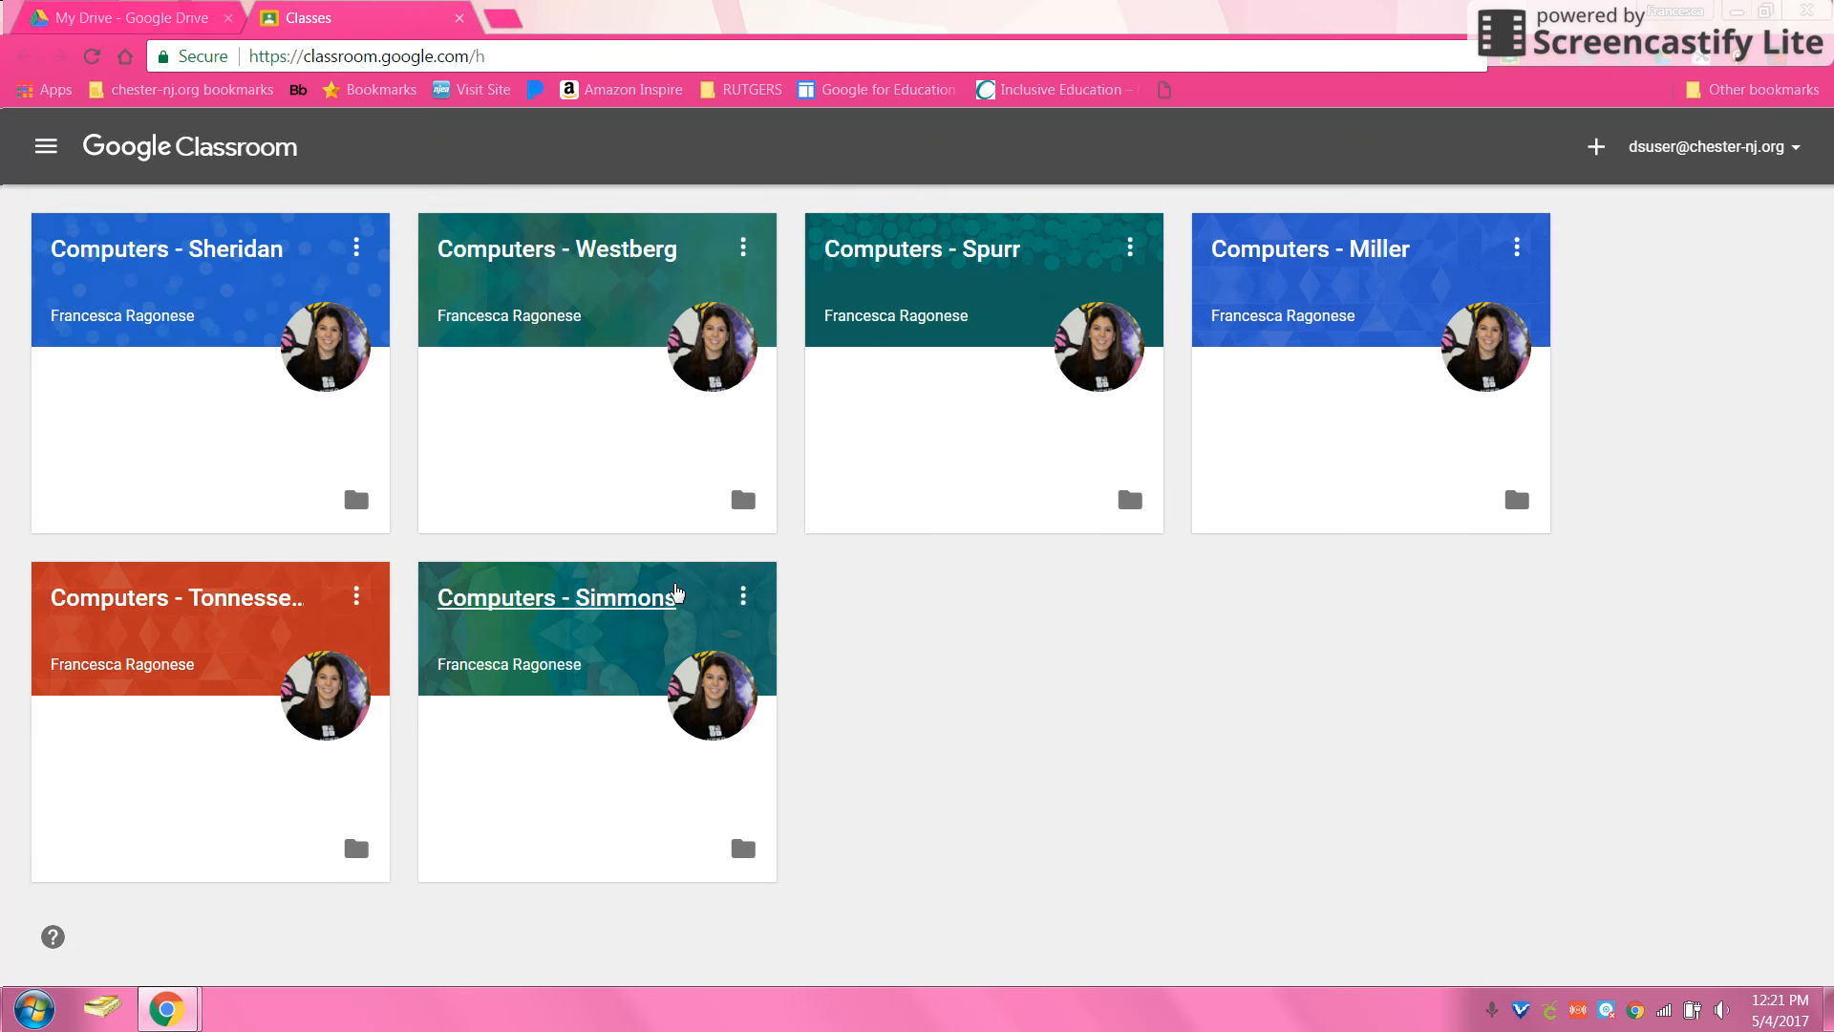
pyautogui.click(632, 614)
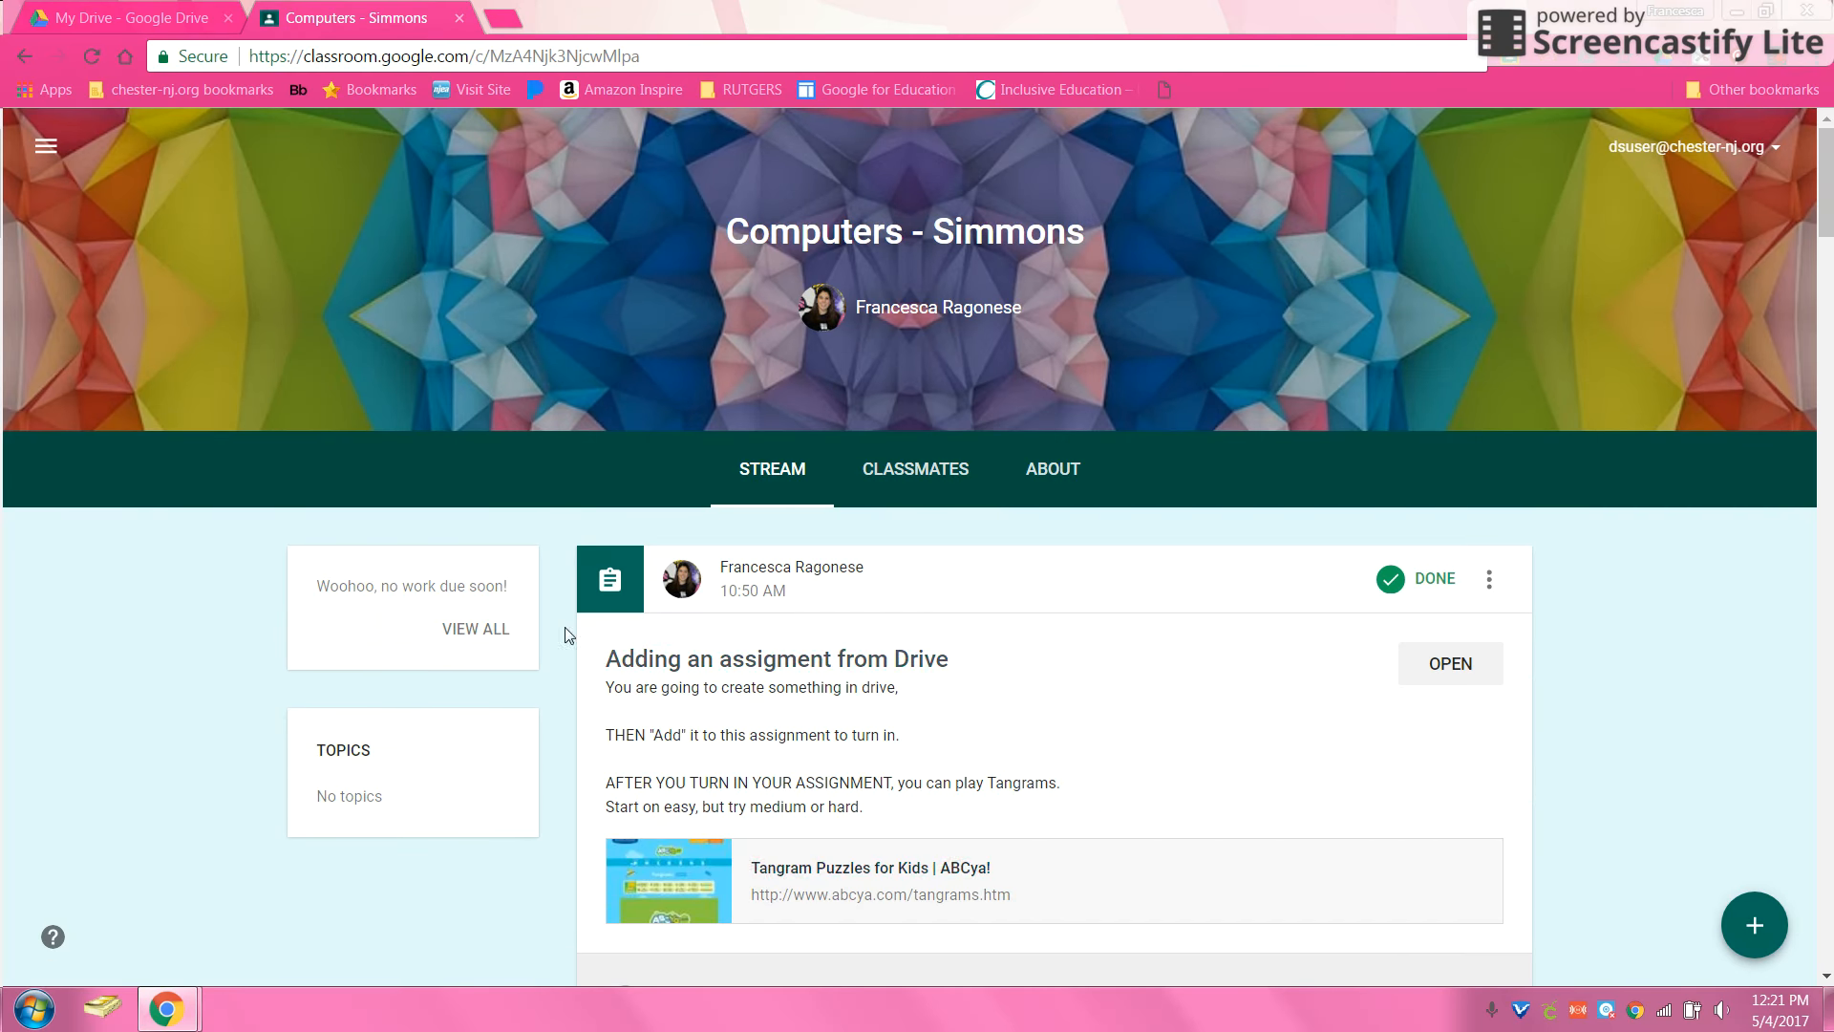
pyautogui.click(1460, 684)
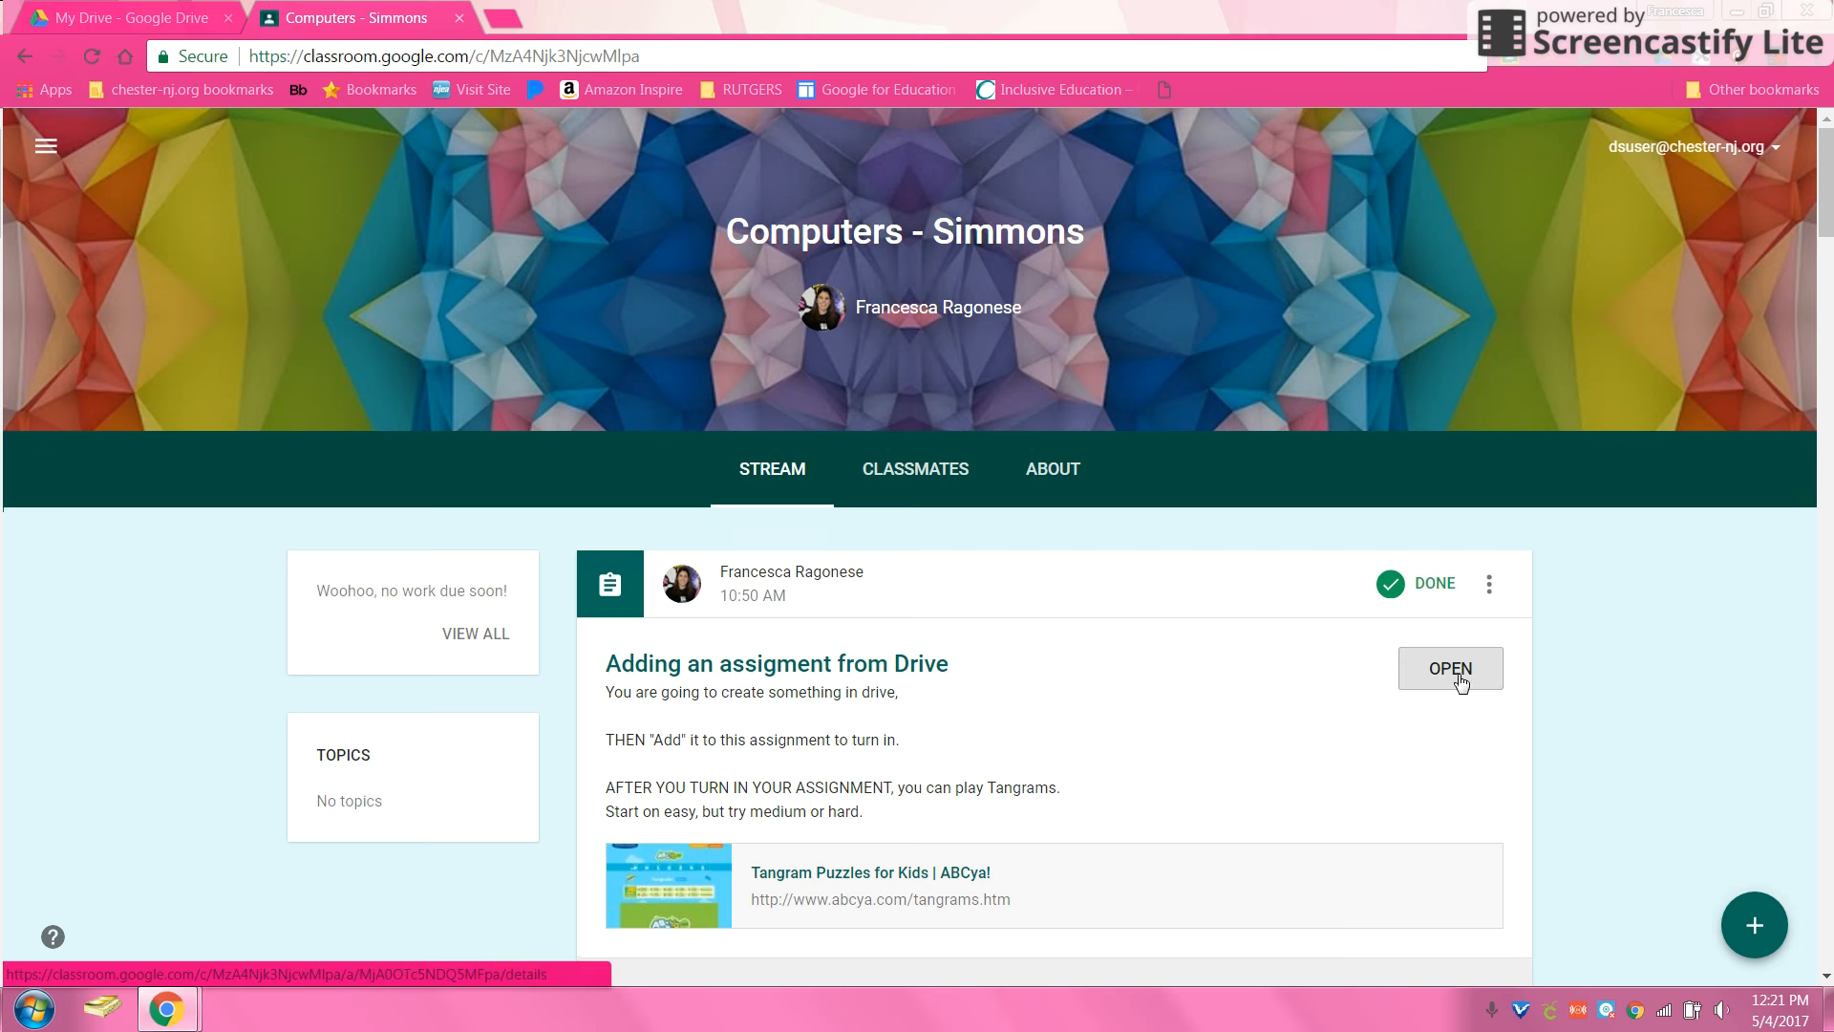
# Step: Unsubmit the assignment work and remove the previously attached presentation
pyautogui.click(1234, 819)
pyautogui.click(1180, 612)
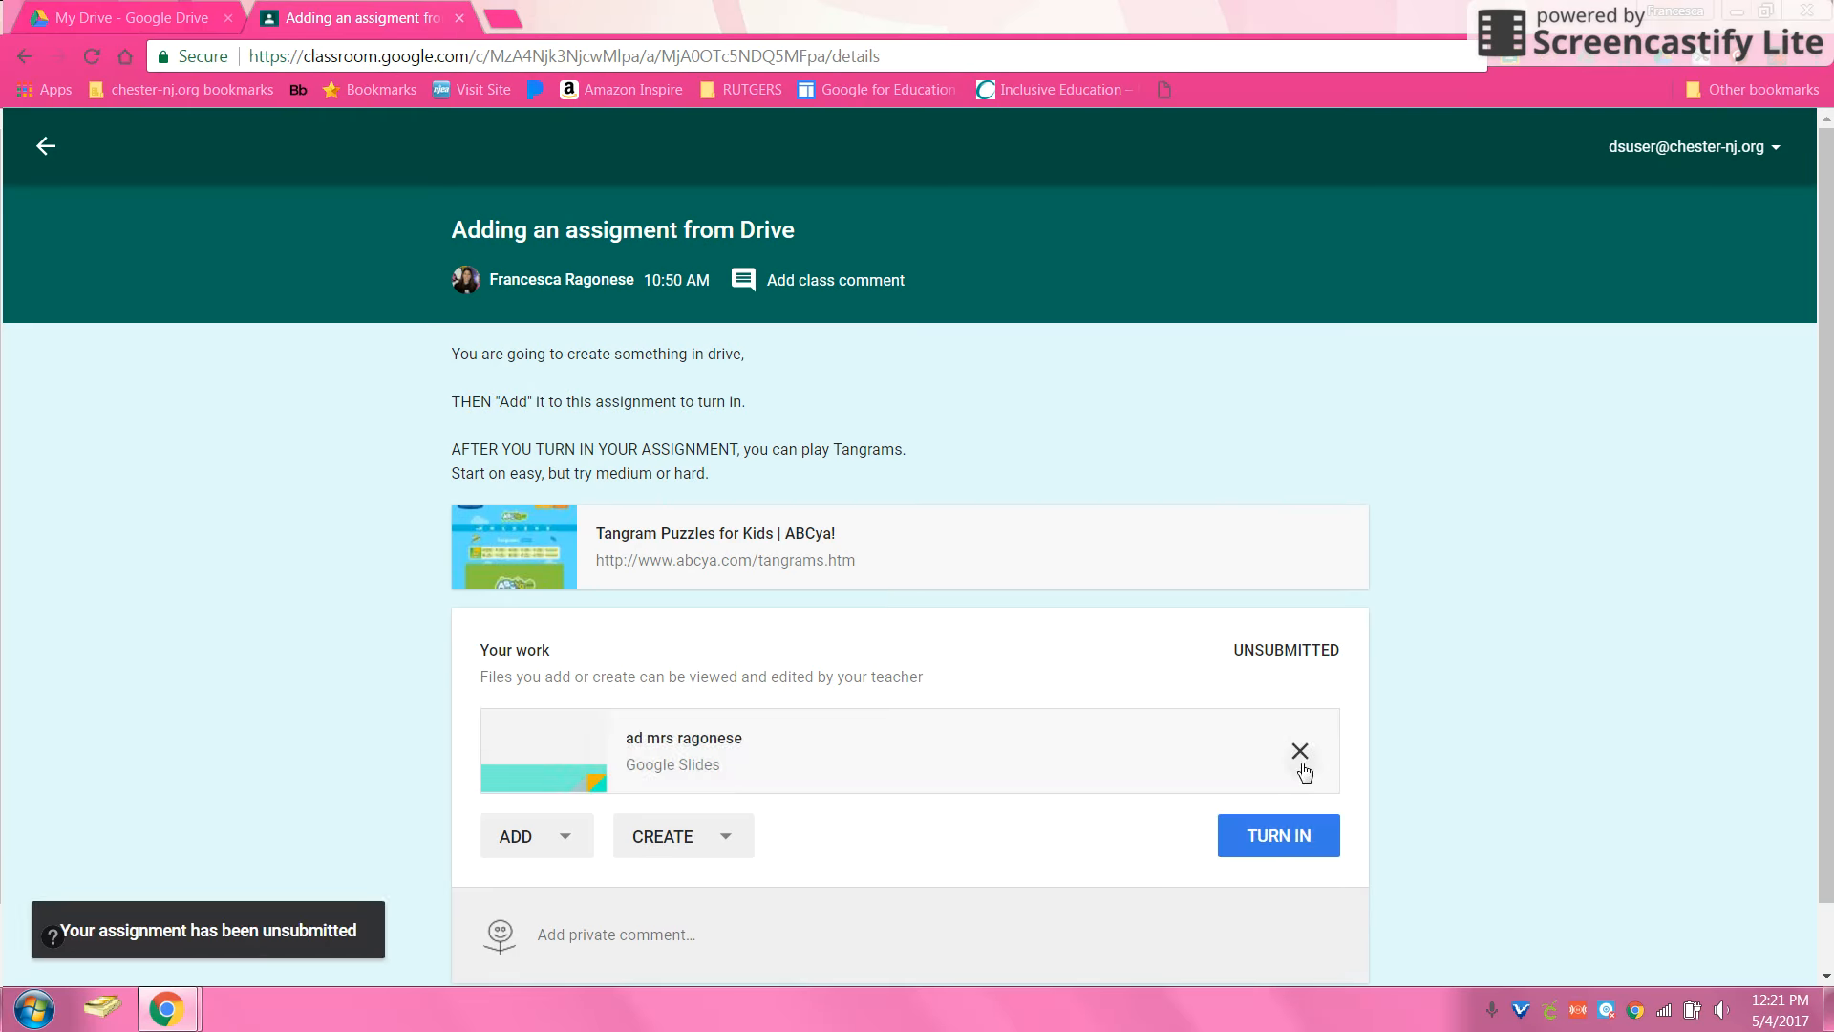
pyautogui.click(1301, 760)
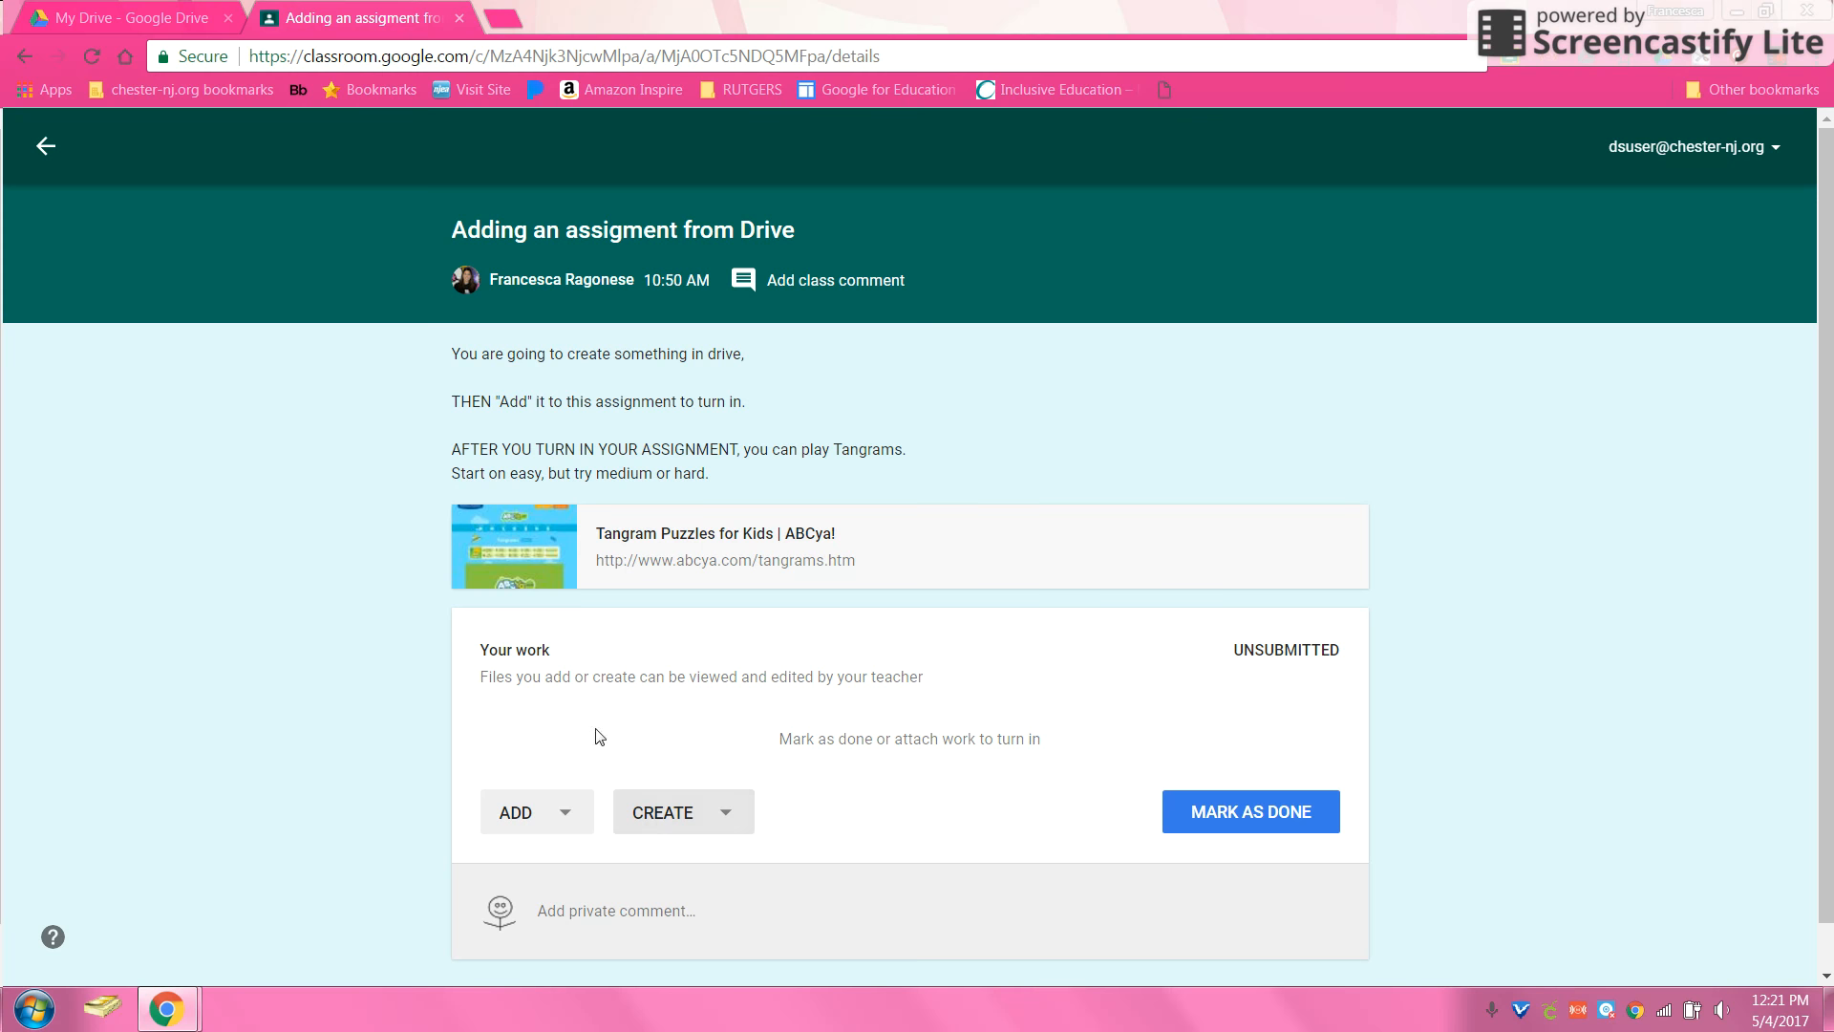
# Step: Attach today's newest Slides file from Drive's Recent list and begin turning it in
pyautogui.click(517, 832)
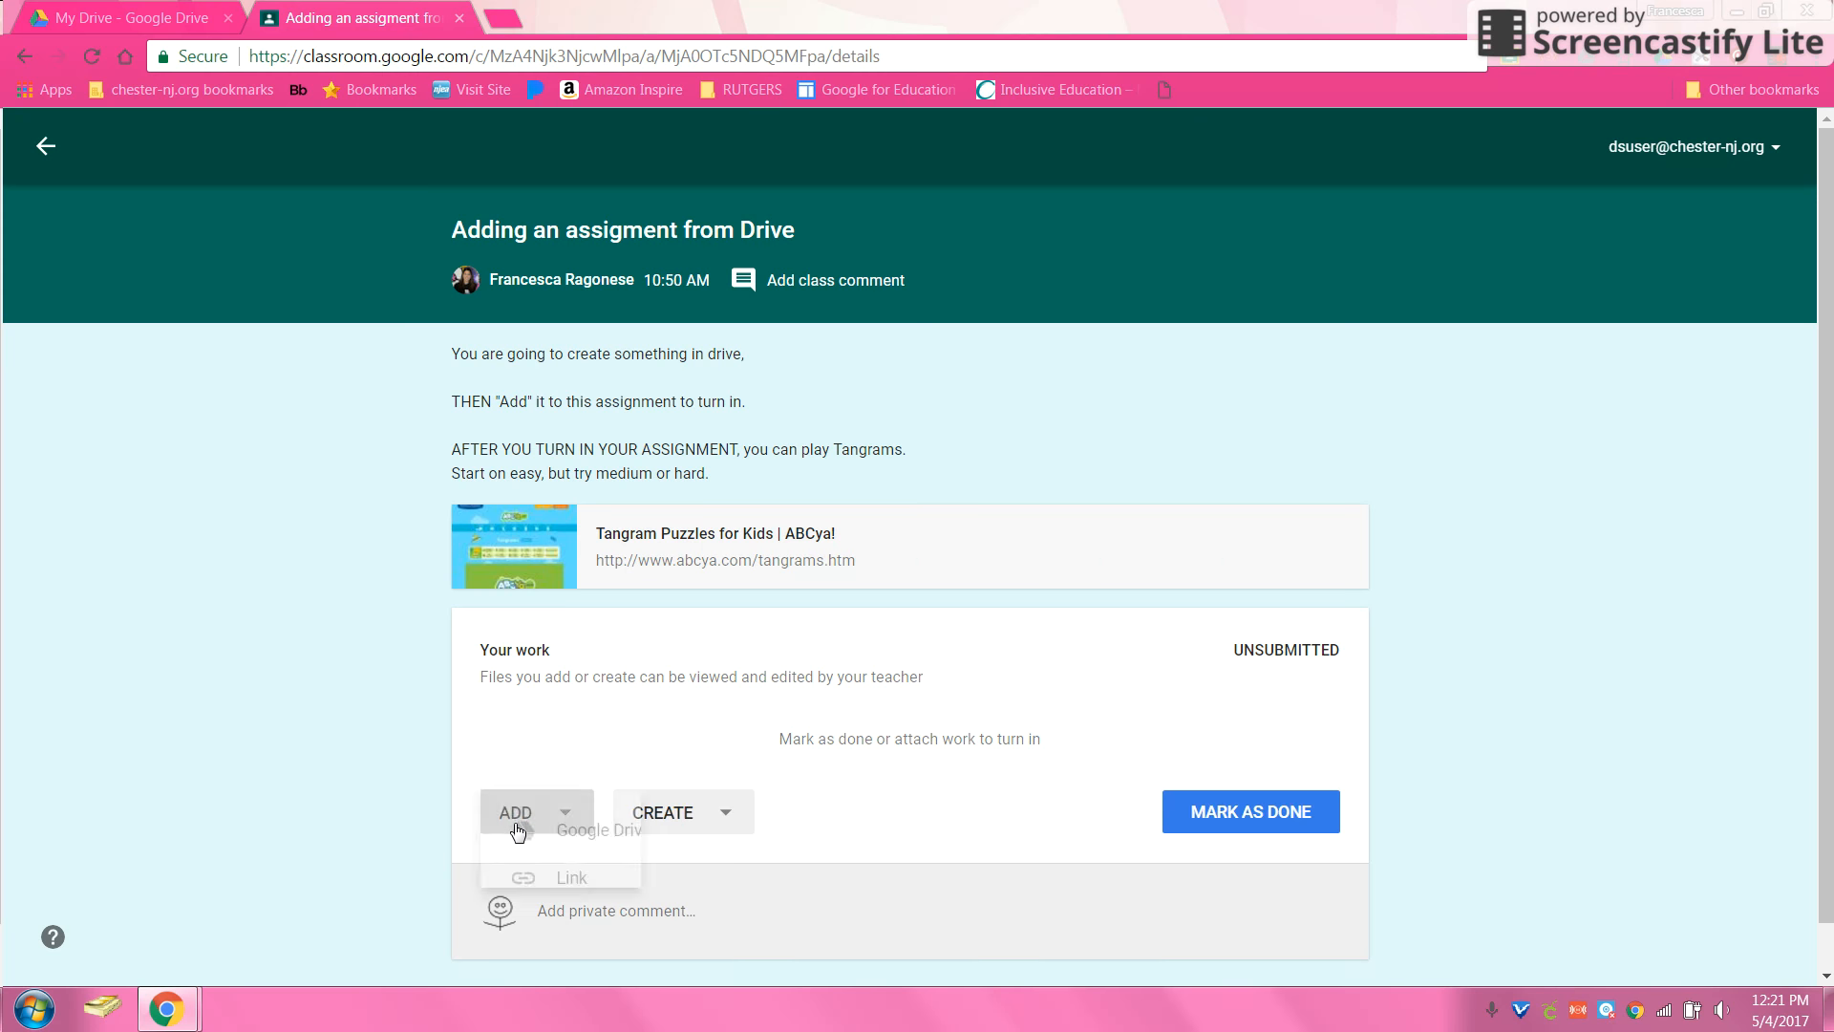
pyautogui.click(587, 830)
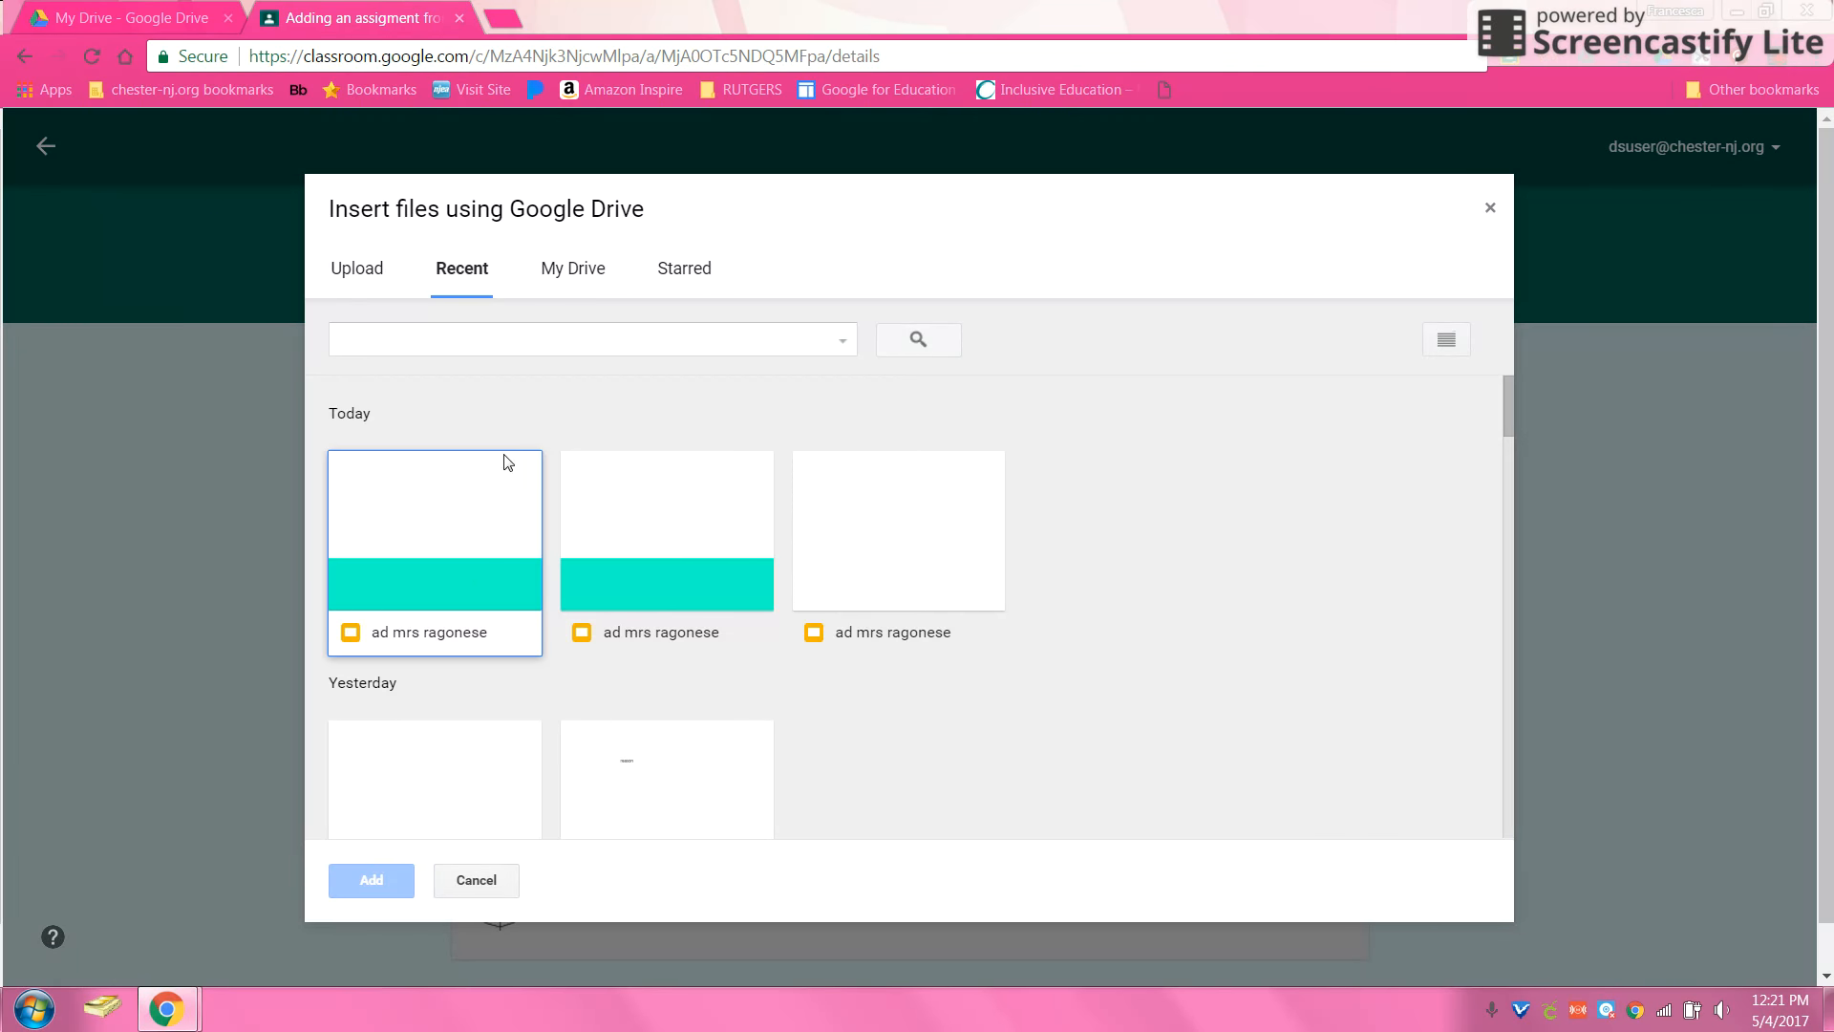
pyautogui.click(569, 287)
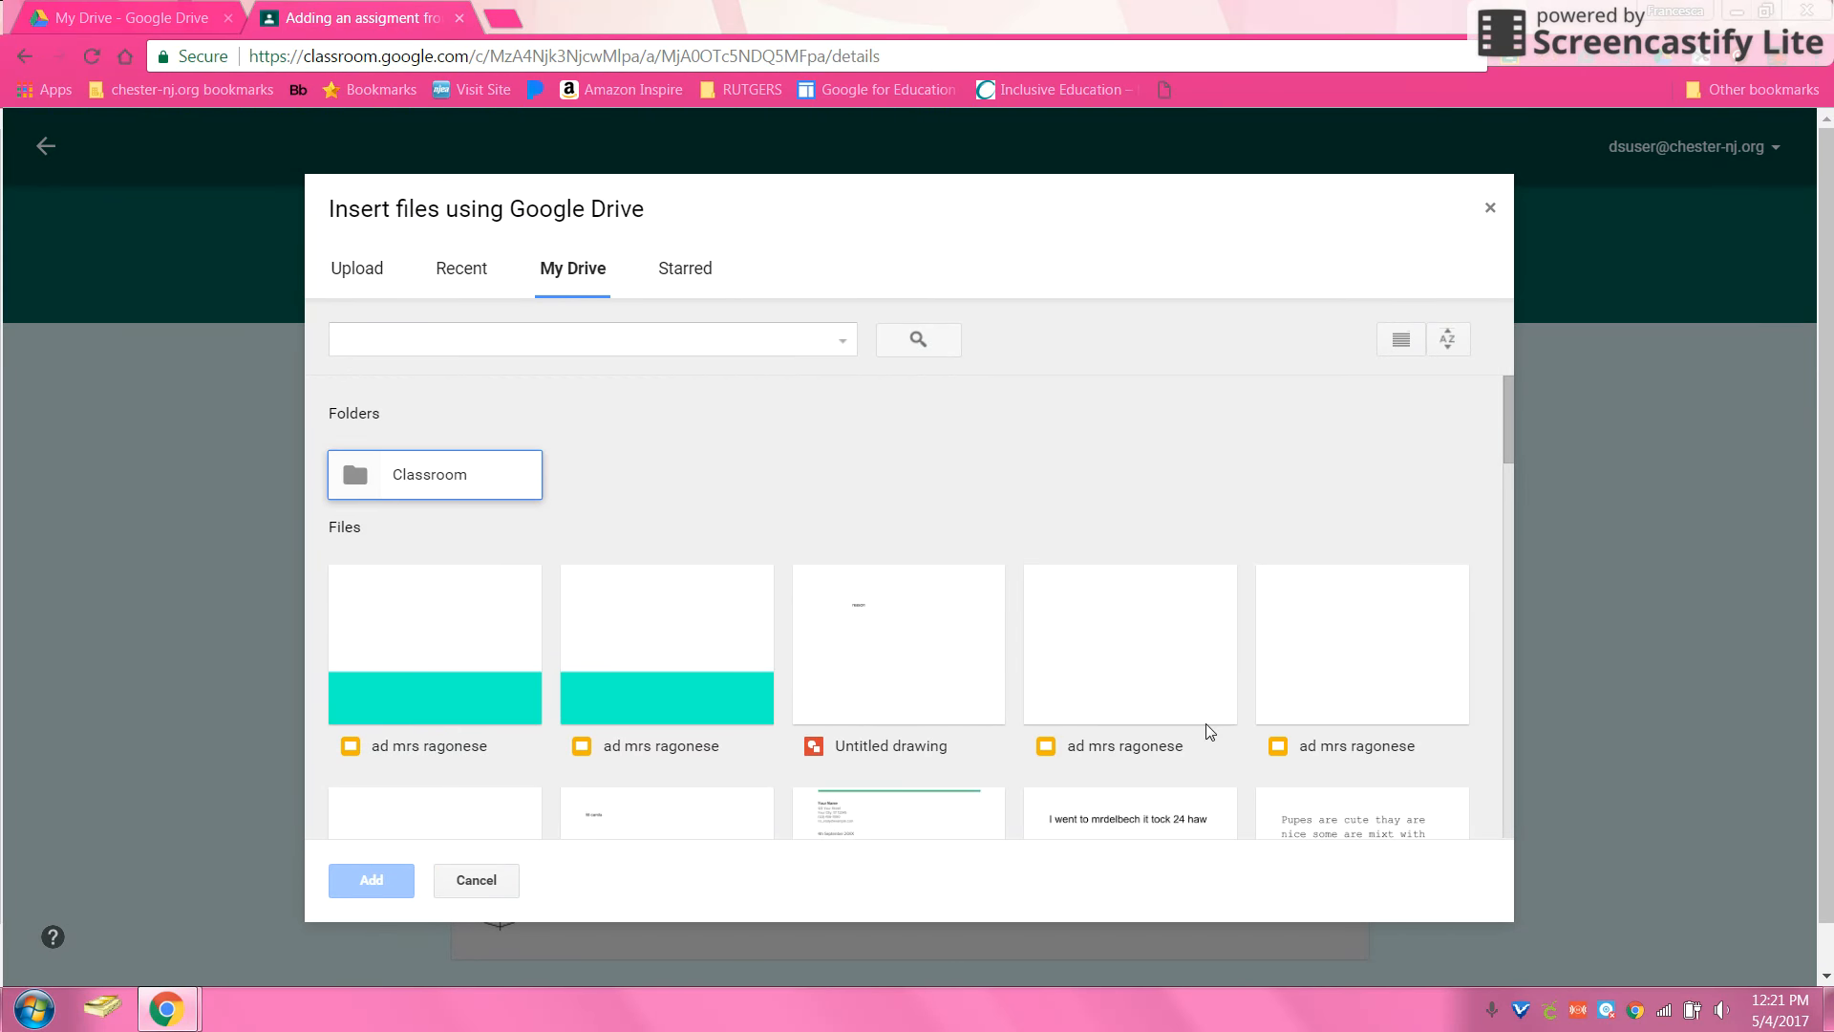
pyautogui.click(464, 277)
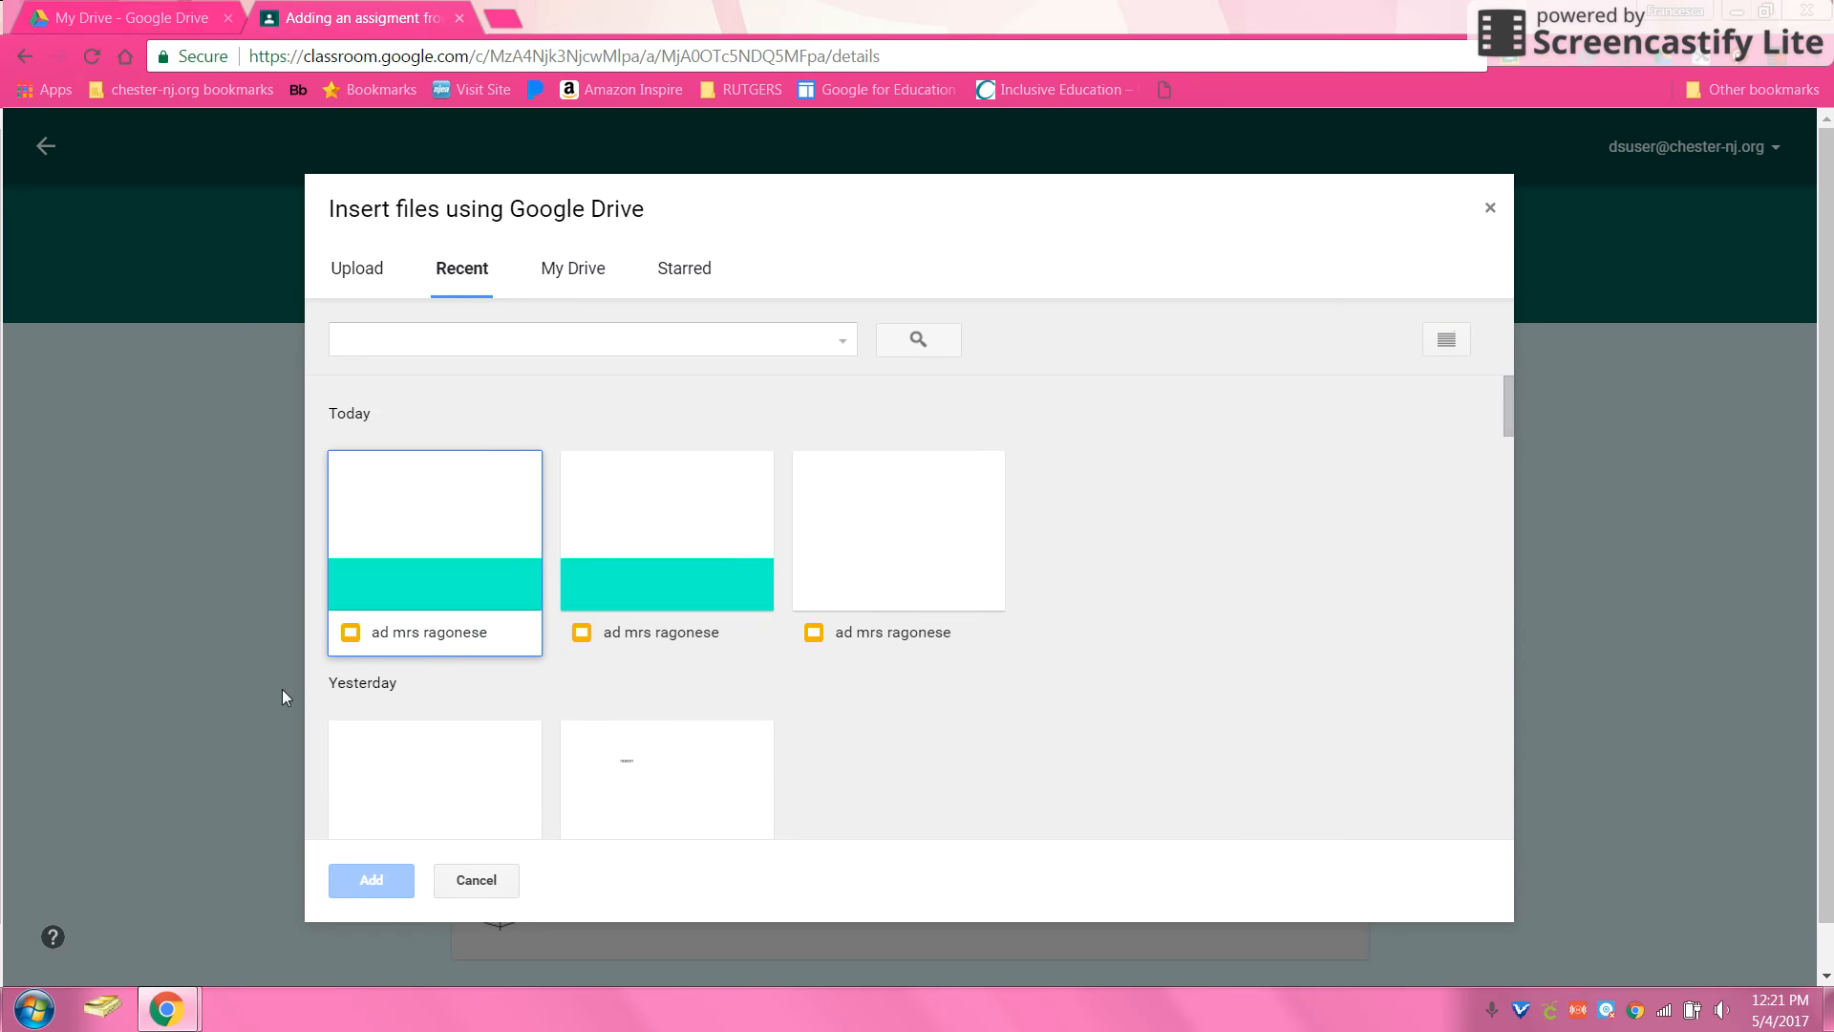
pyautogui.click(398, 511)
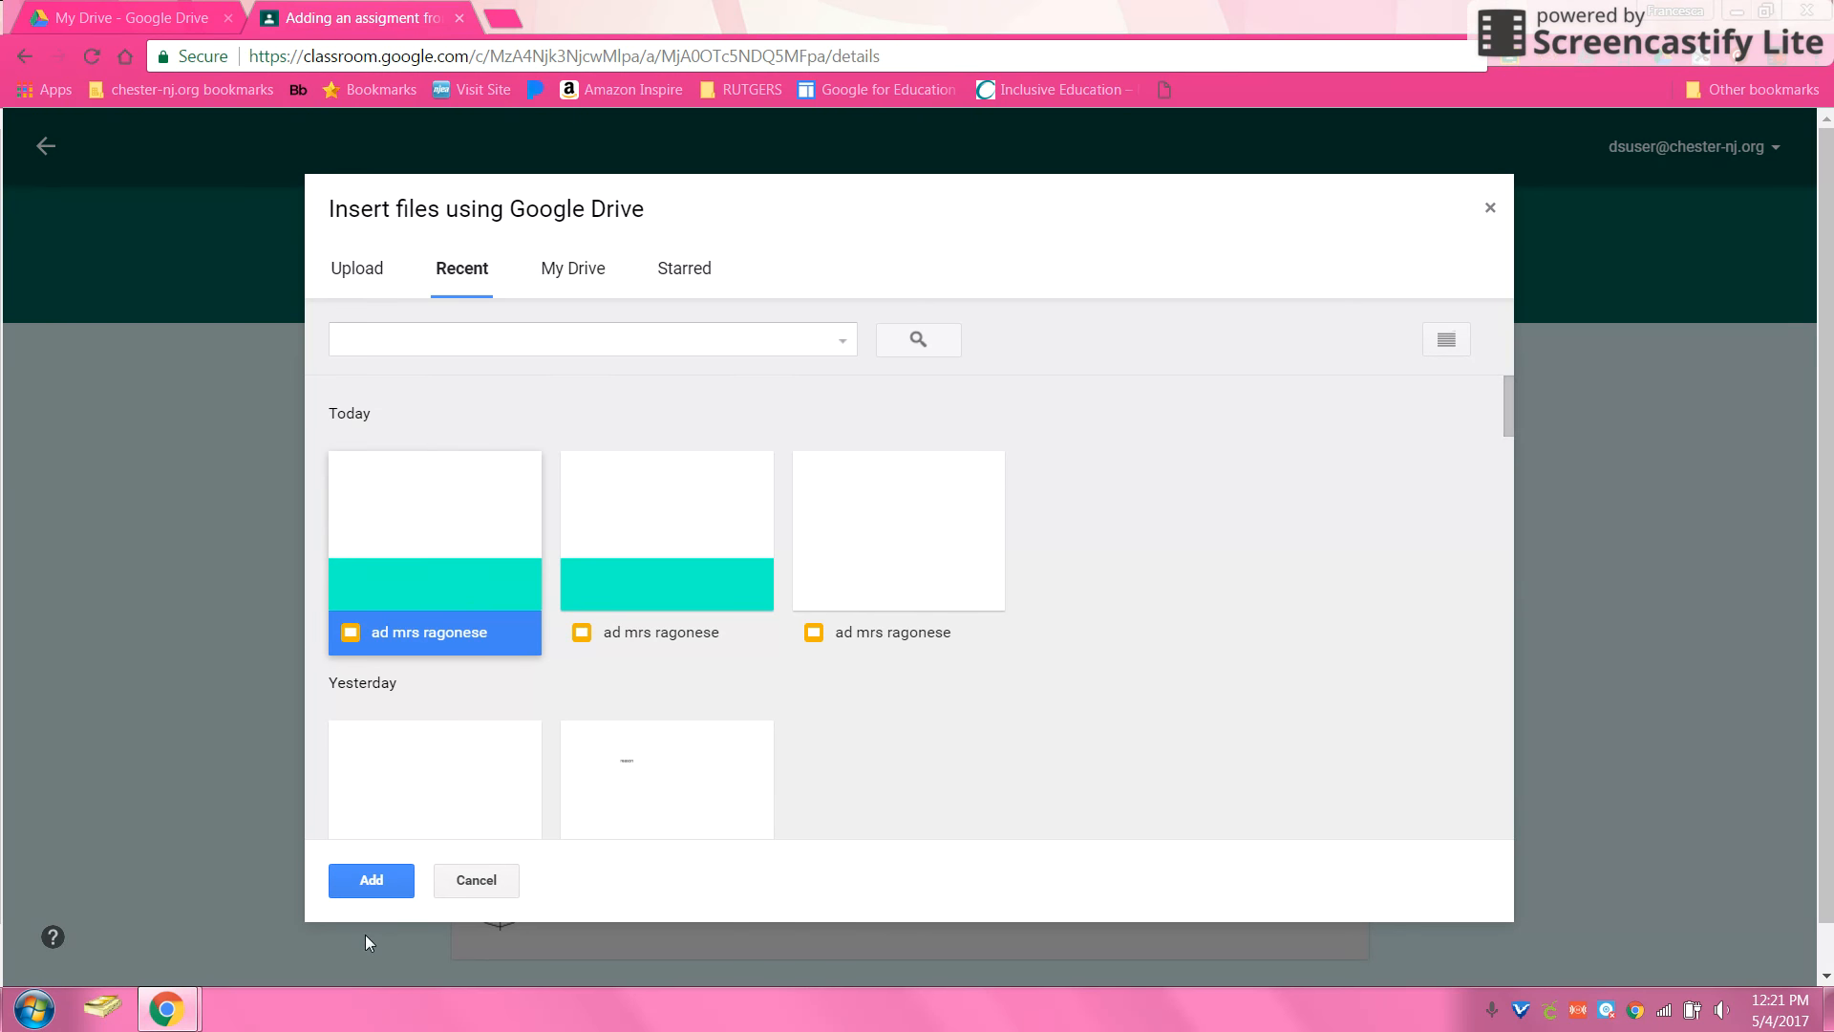
pyautogui.click(400, 896)
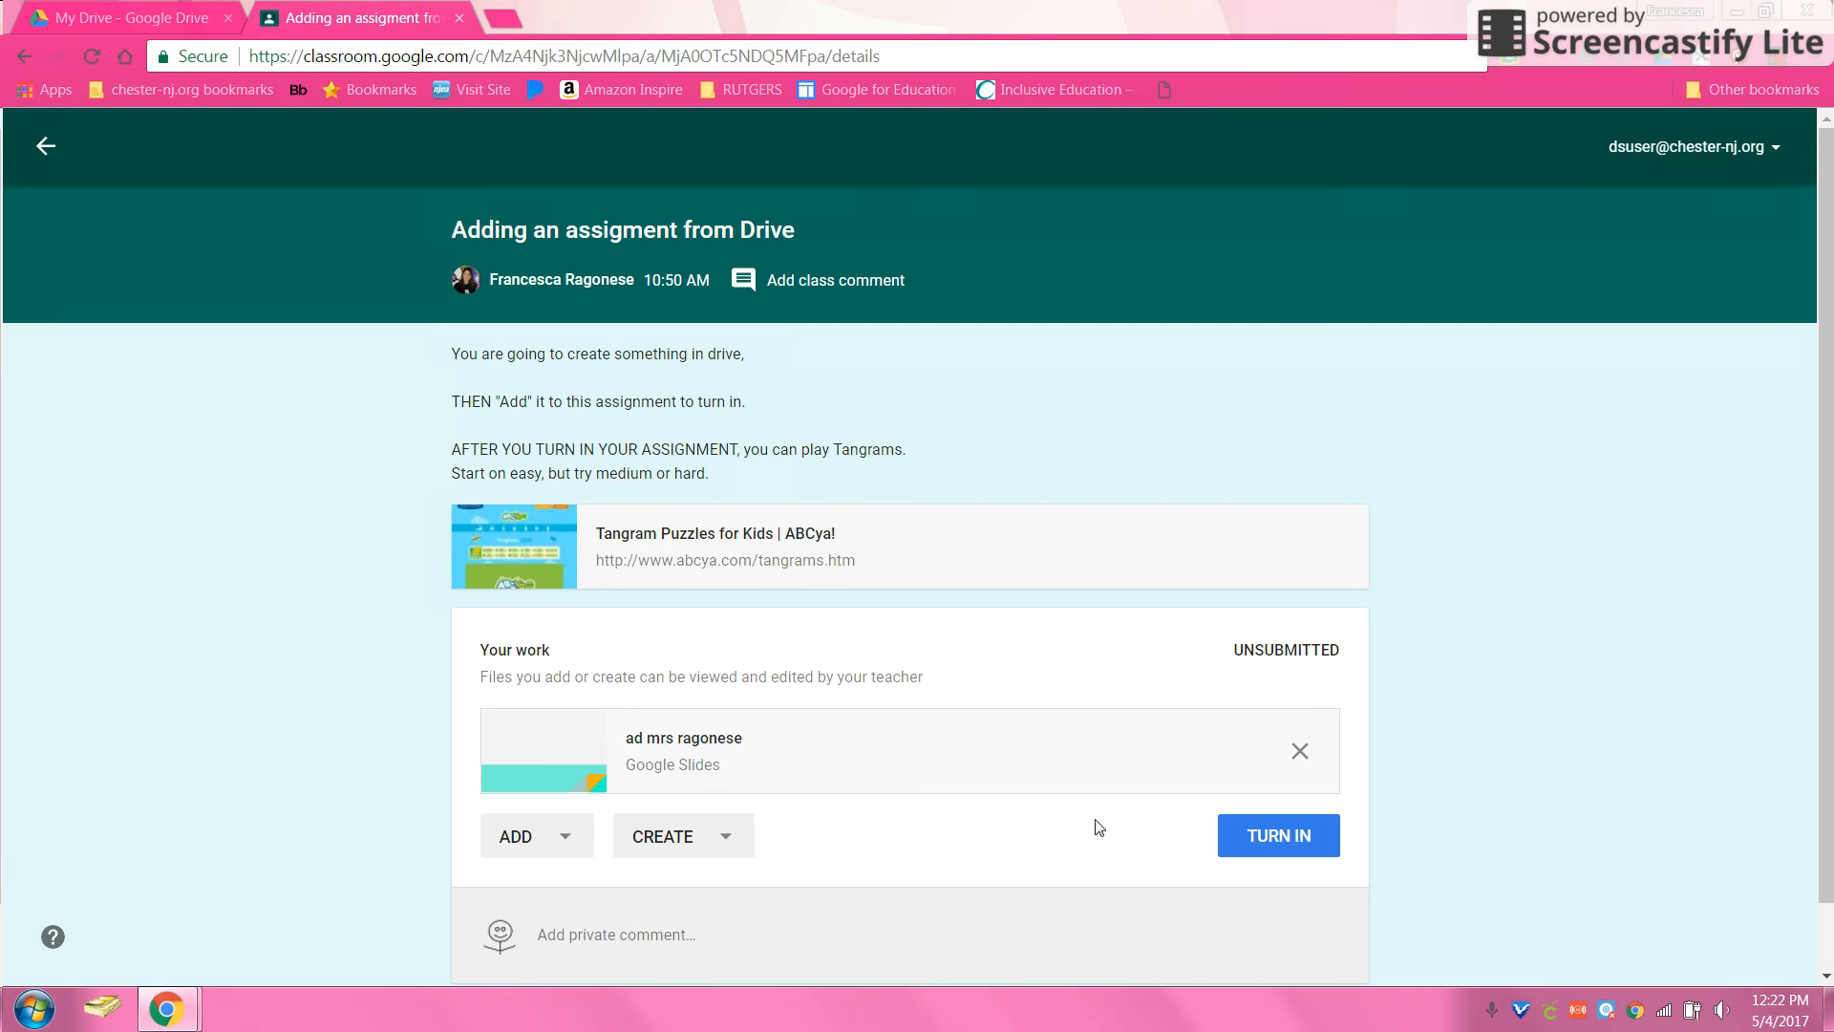
pyautogui.click(1273, 840)
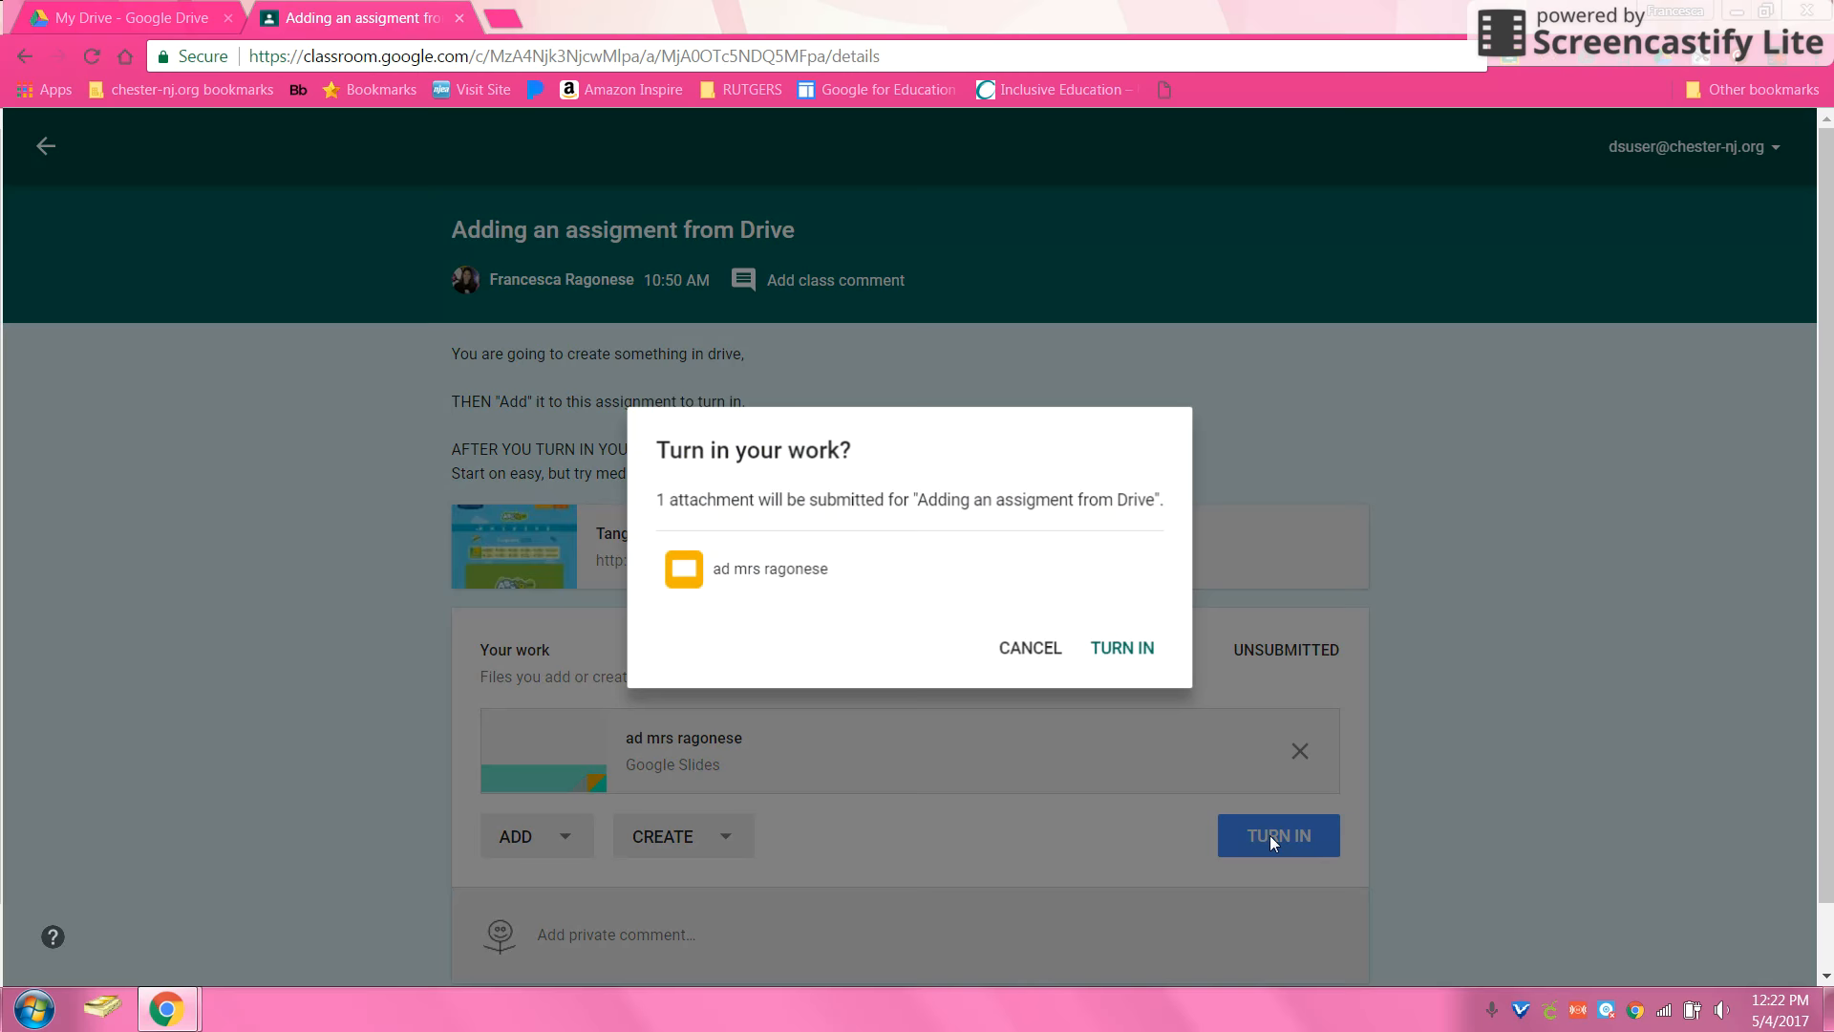
# Step: Confirm turning in the work, then open the Tangram Puzzles for Kids link
pyautogui.click(1121, 653)
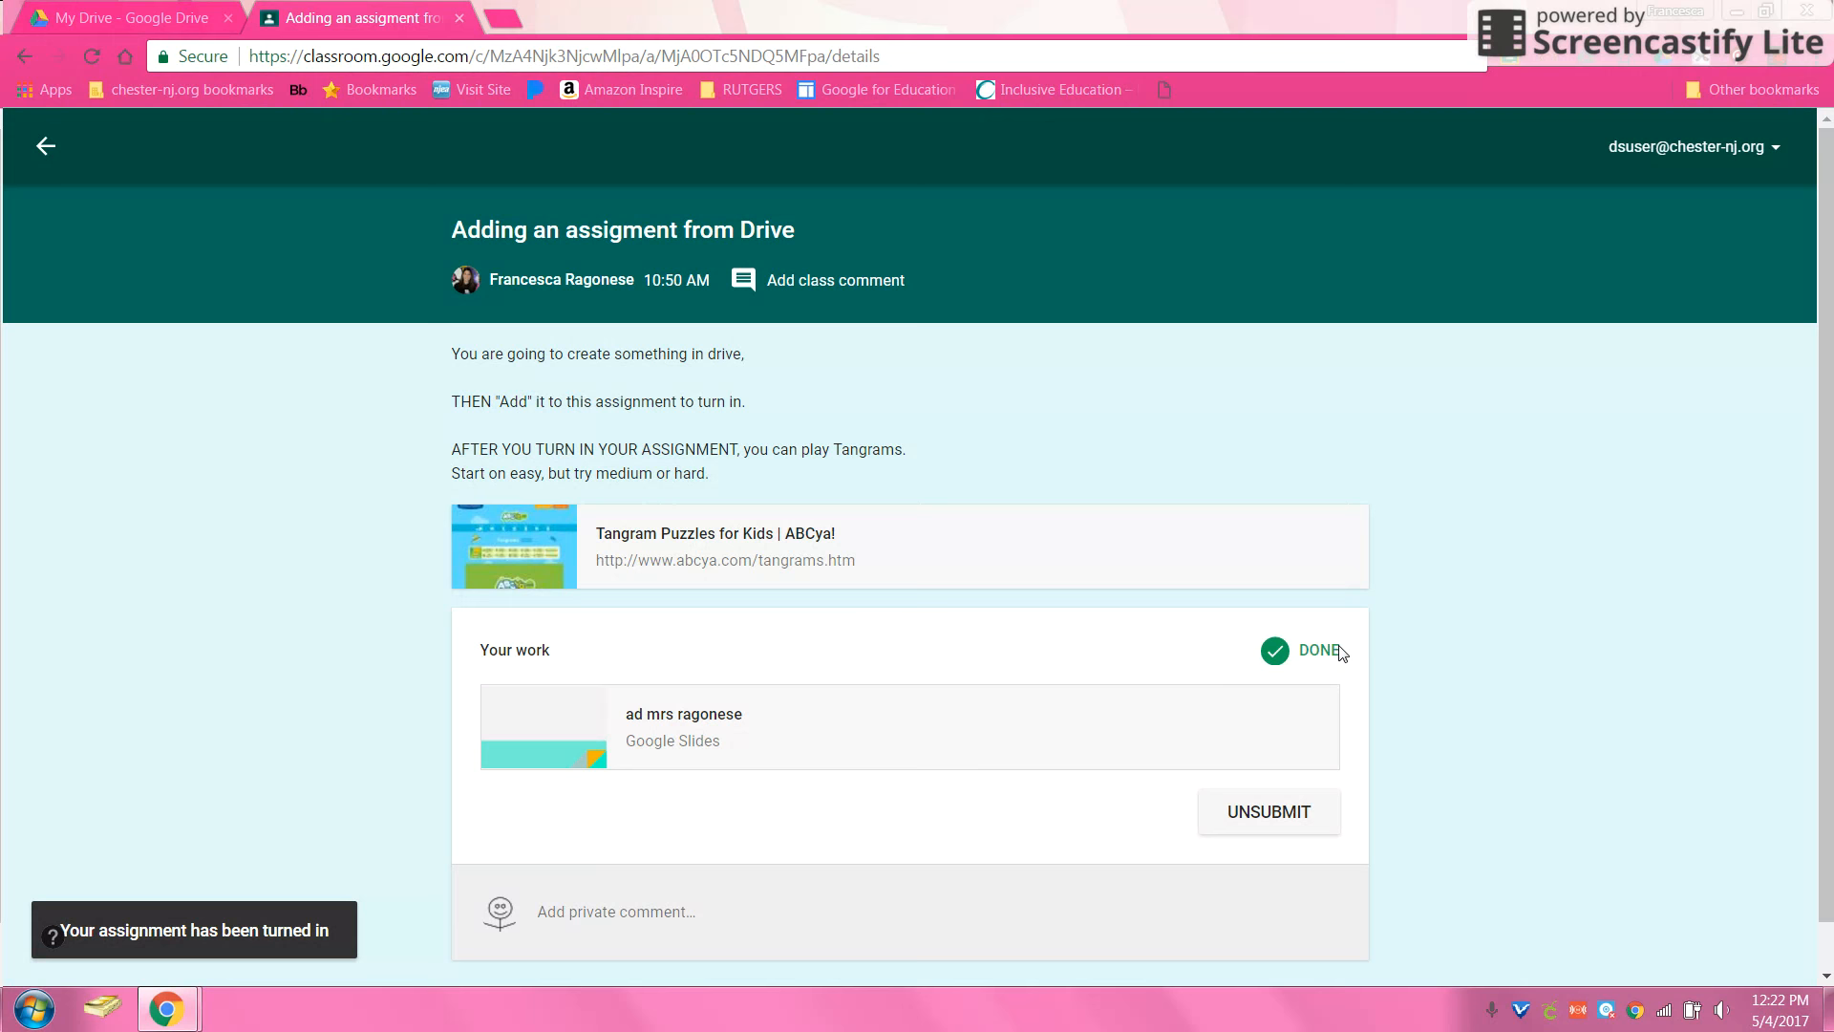
pyautogui.click(737, 543)
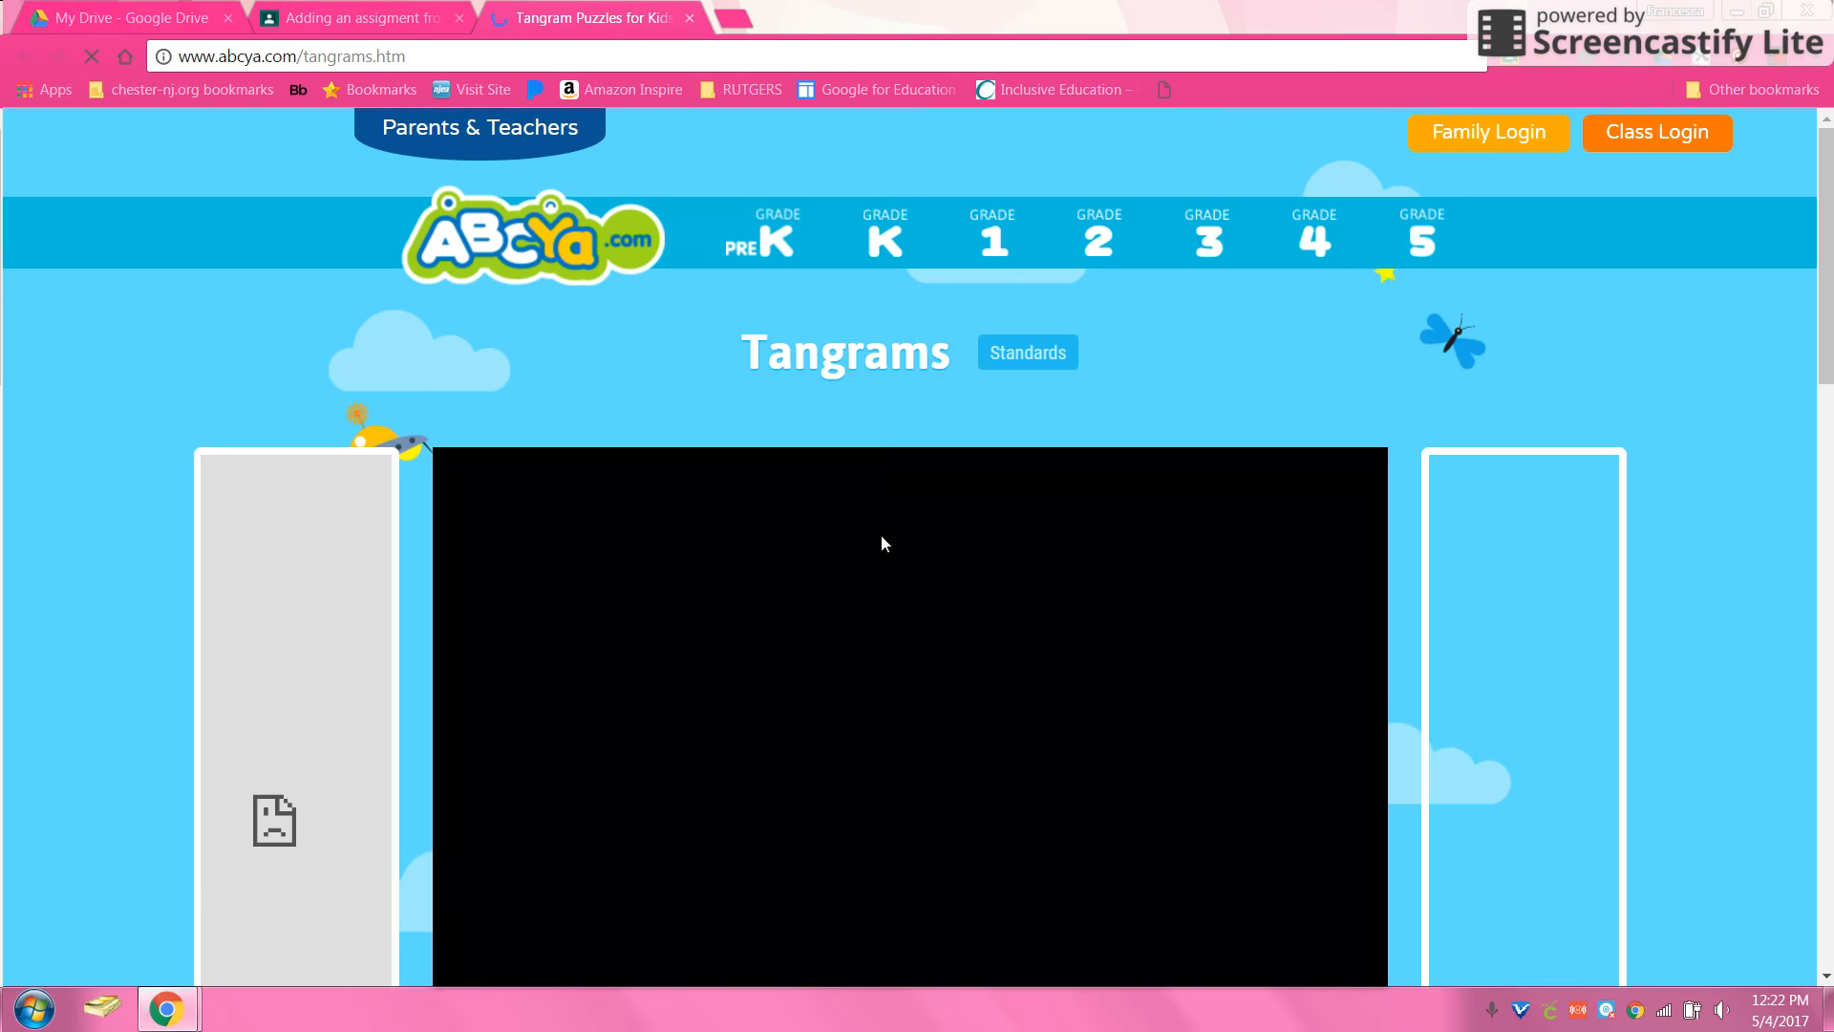
# Step: Start ABCya Tangrams and open Level 1 on easy difficulty
pyautogui.scroll(-3, 1122, 411)
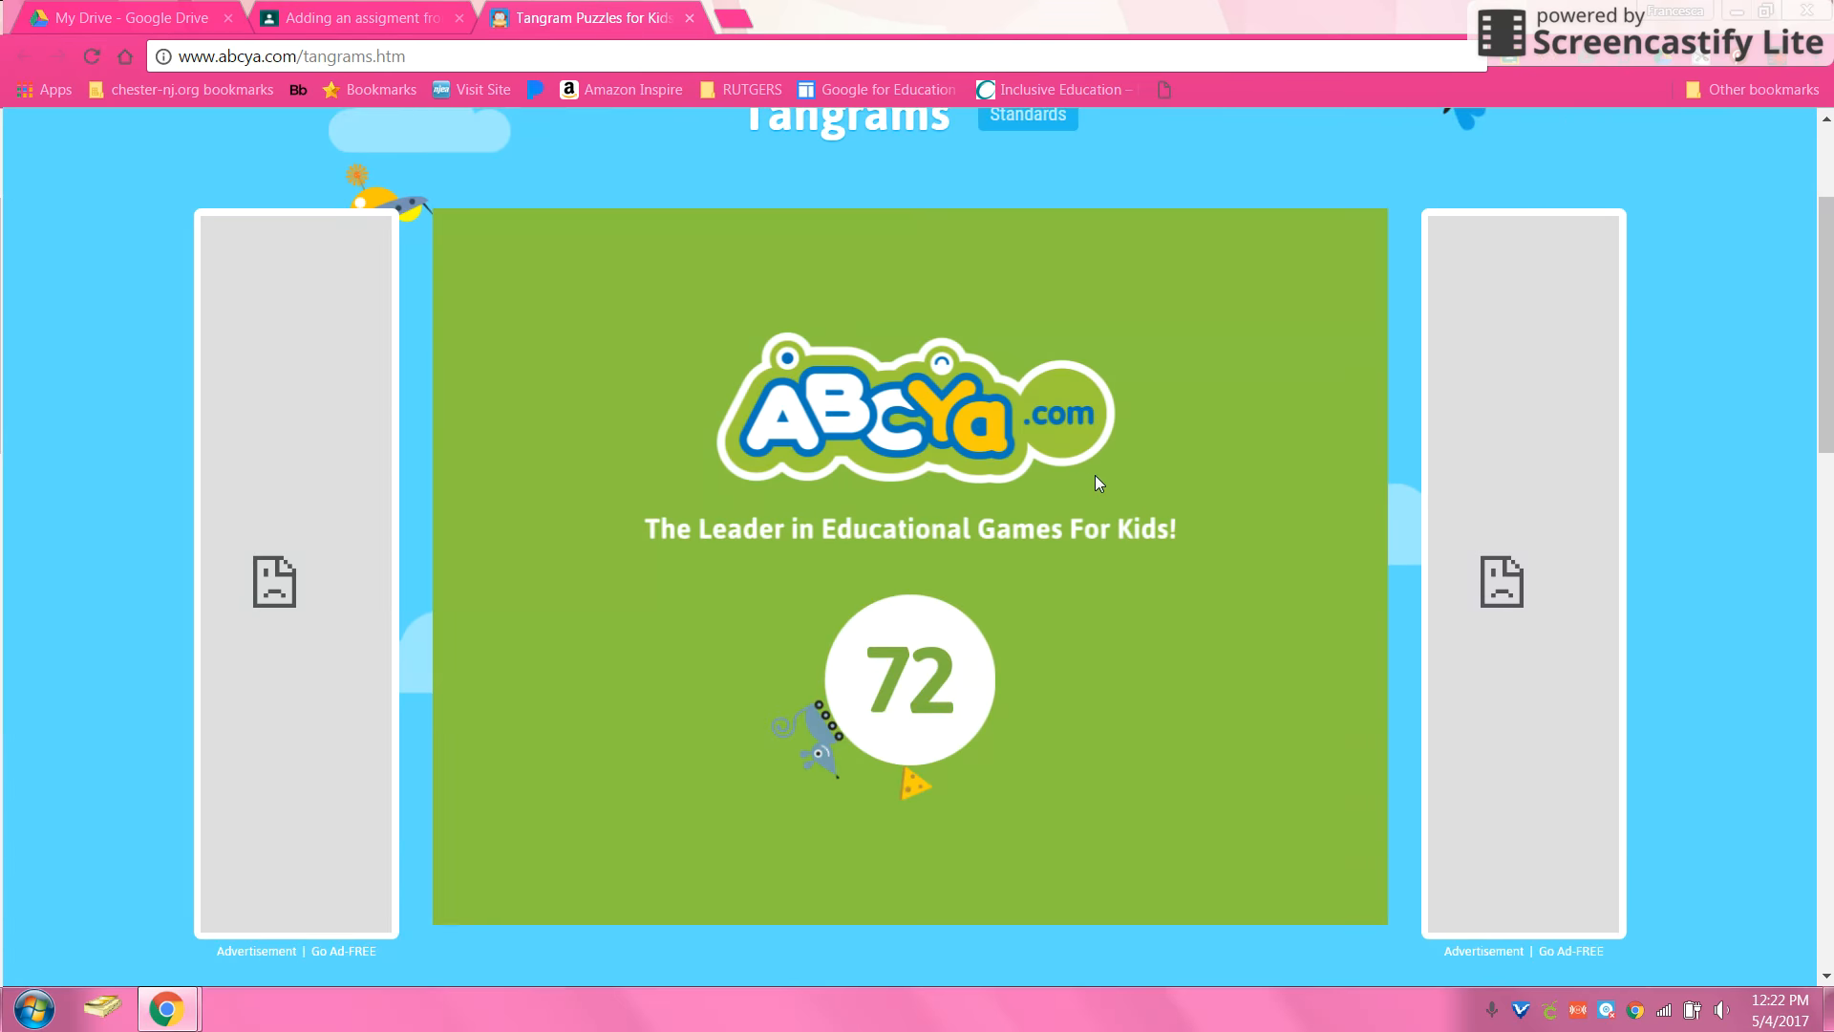
pyautogui.click(904, 711)
pyautogui.click(880, 789)
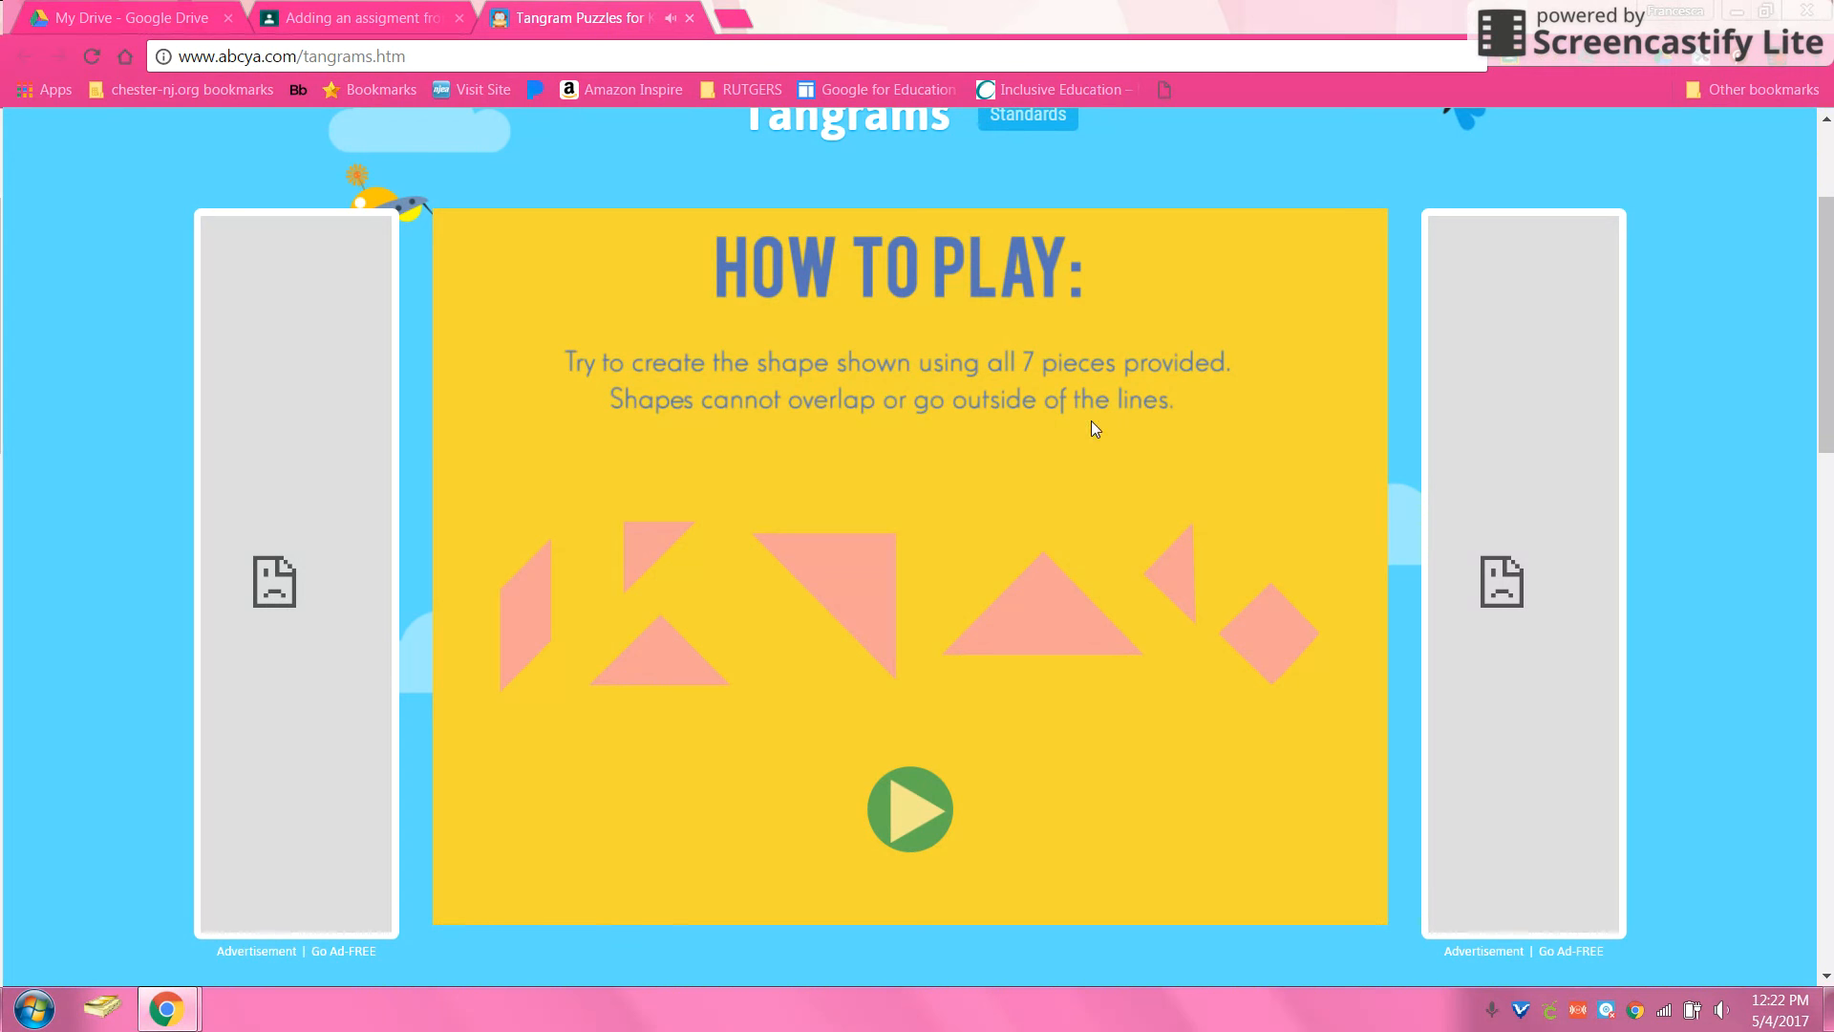
pyautogui.click(912, 812)
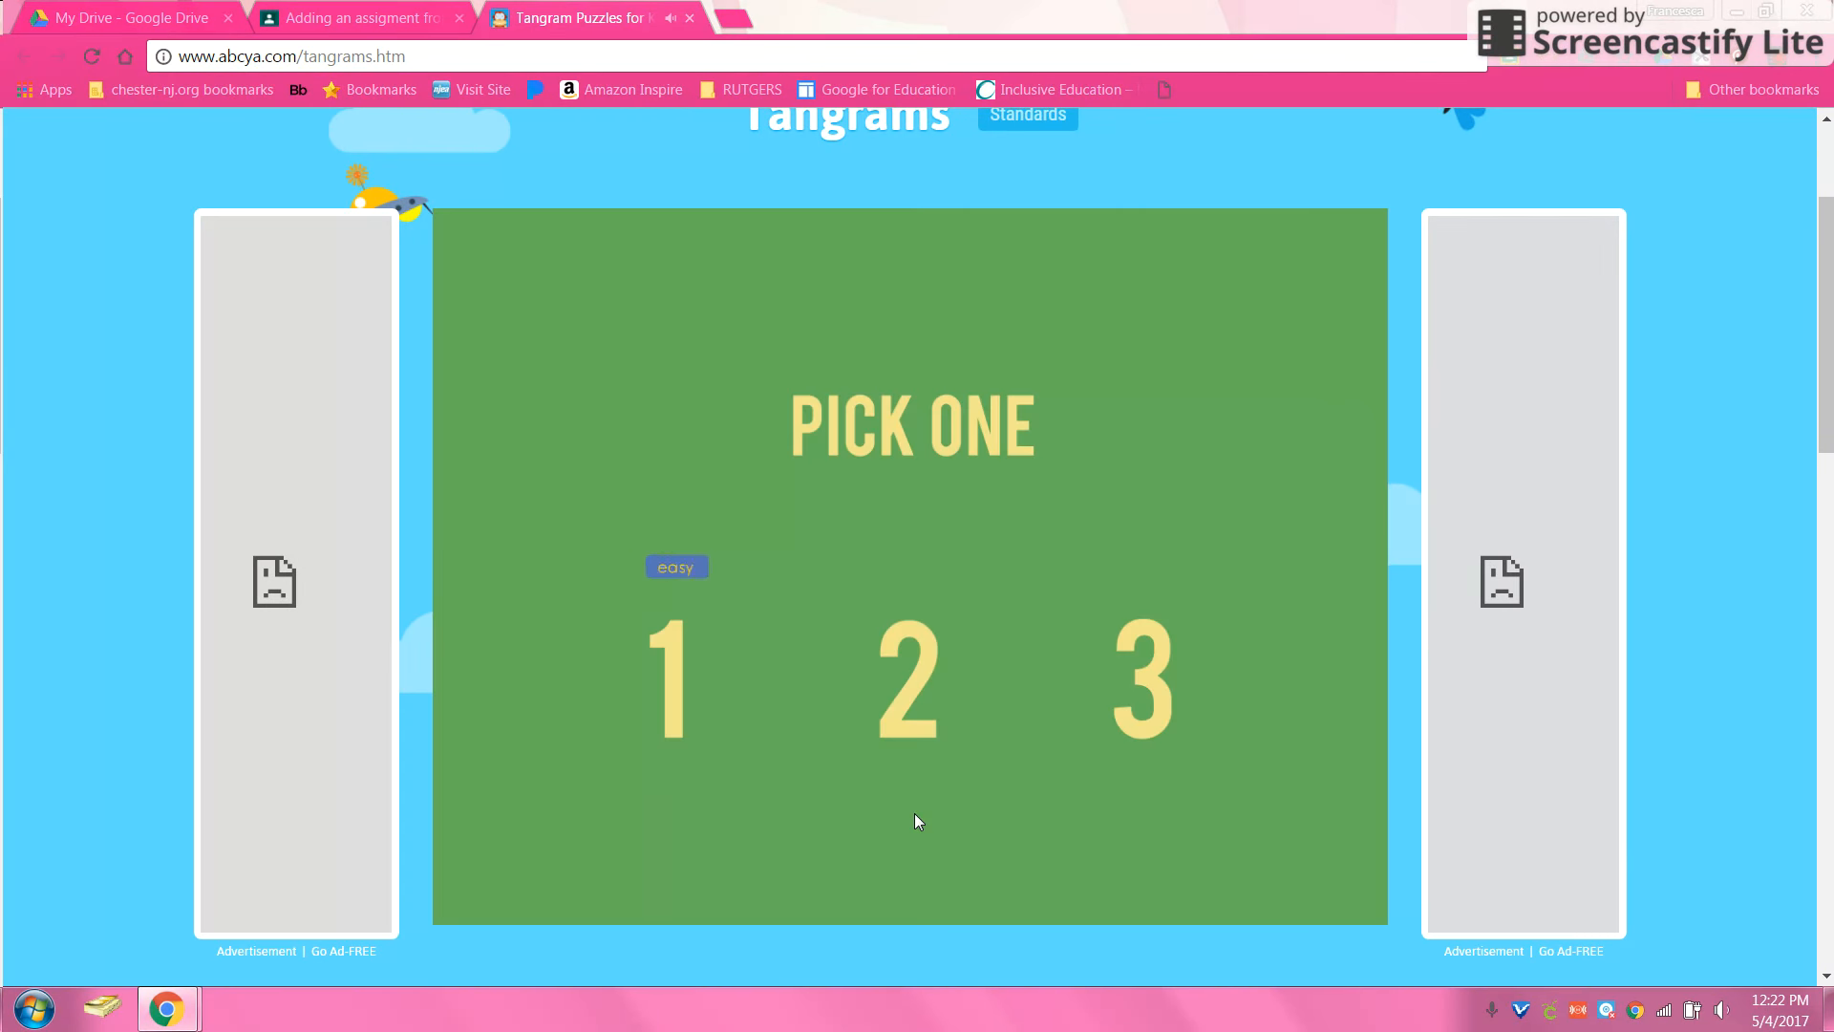
pyautogui.click(691, 575)
pyautogui.click(754, 488)
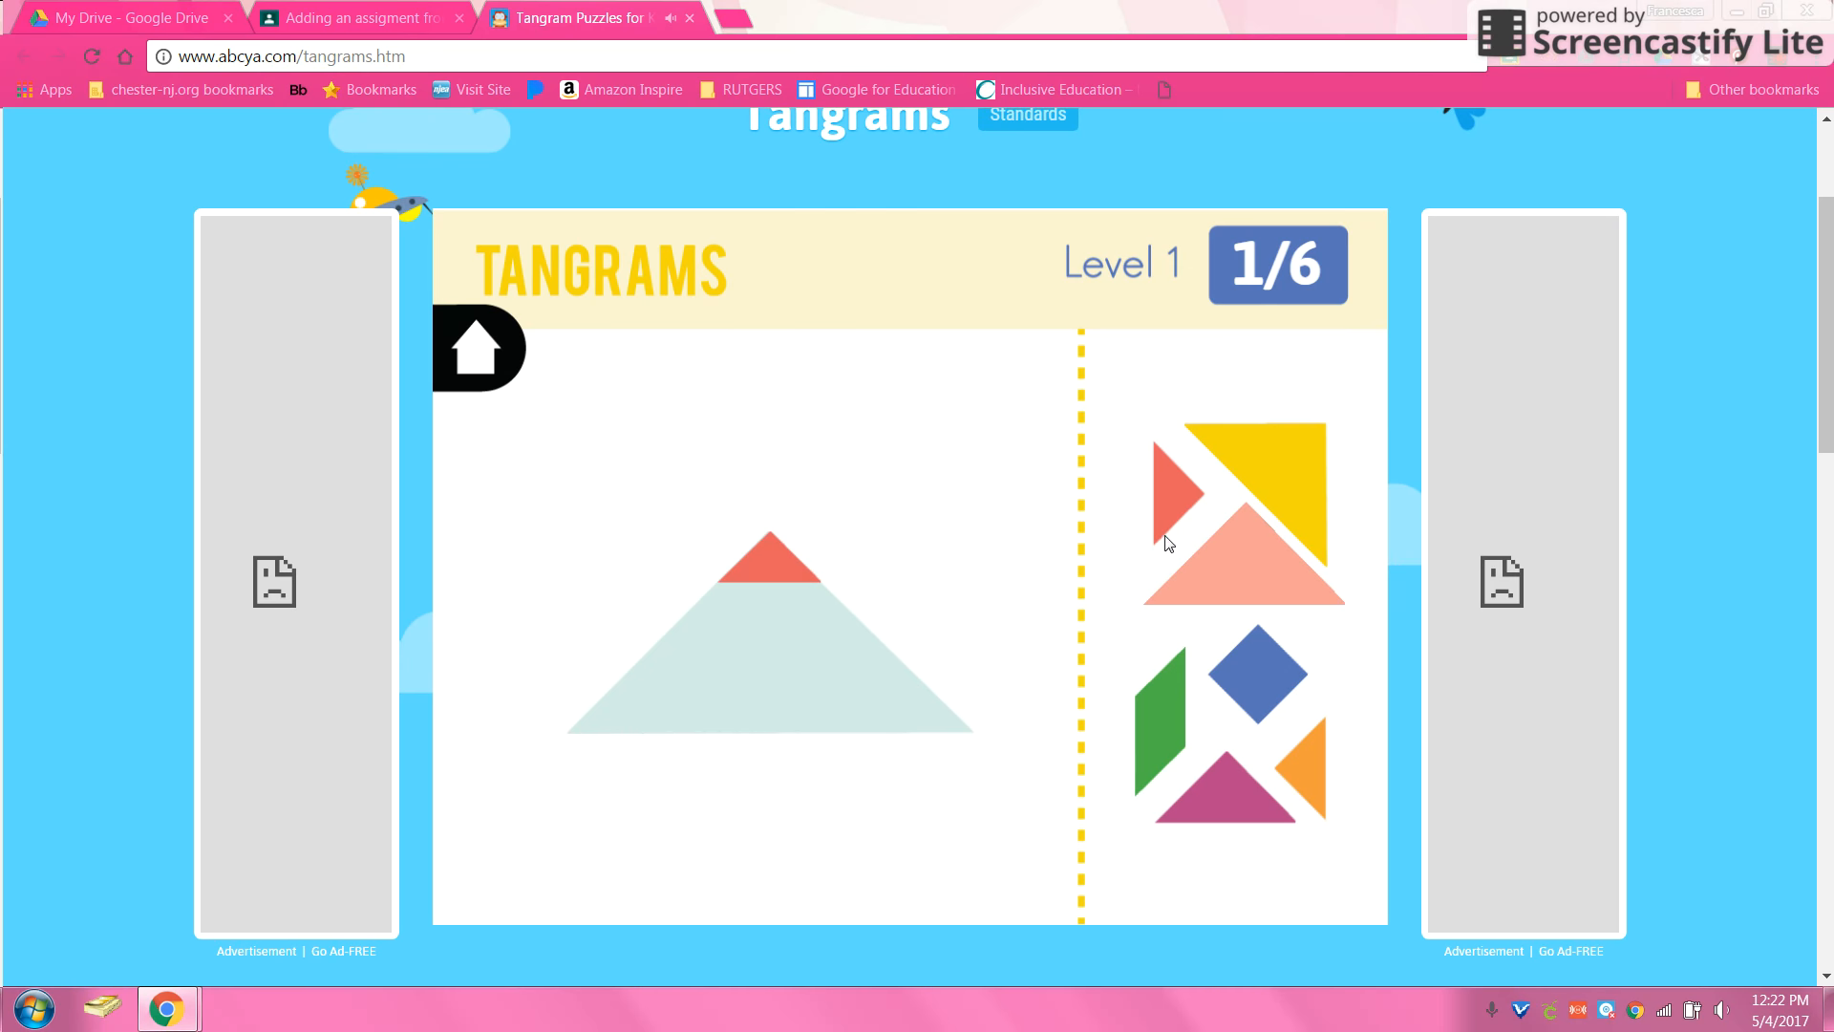
# Step: Fit the red, orange and magenta triangles into the silhouette, then return to Classroom
pyautogui.moveTo(1177, 491); pyautogui.dragTo(903, 491)
pyautogui.click(879, 588)
pyautogui.moveTo(875, 581); pyautogui.dragTo(900, 583)
pyautogui.moveTo(885, 502); pyautogui.dragTo(809, 546)
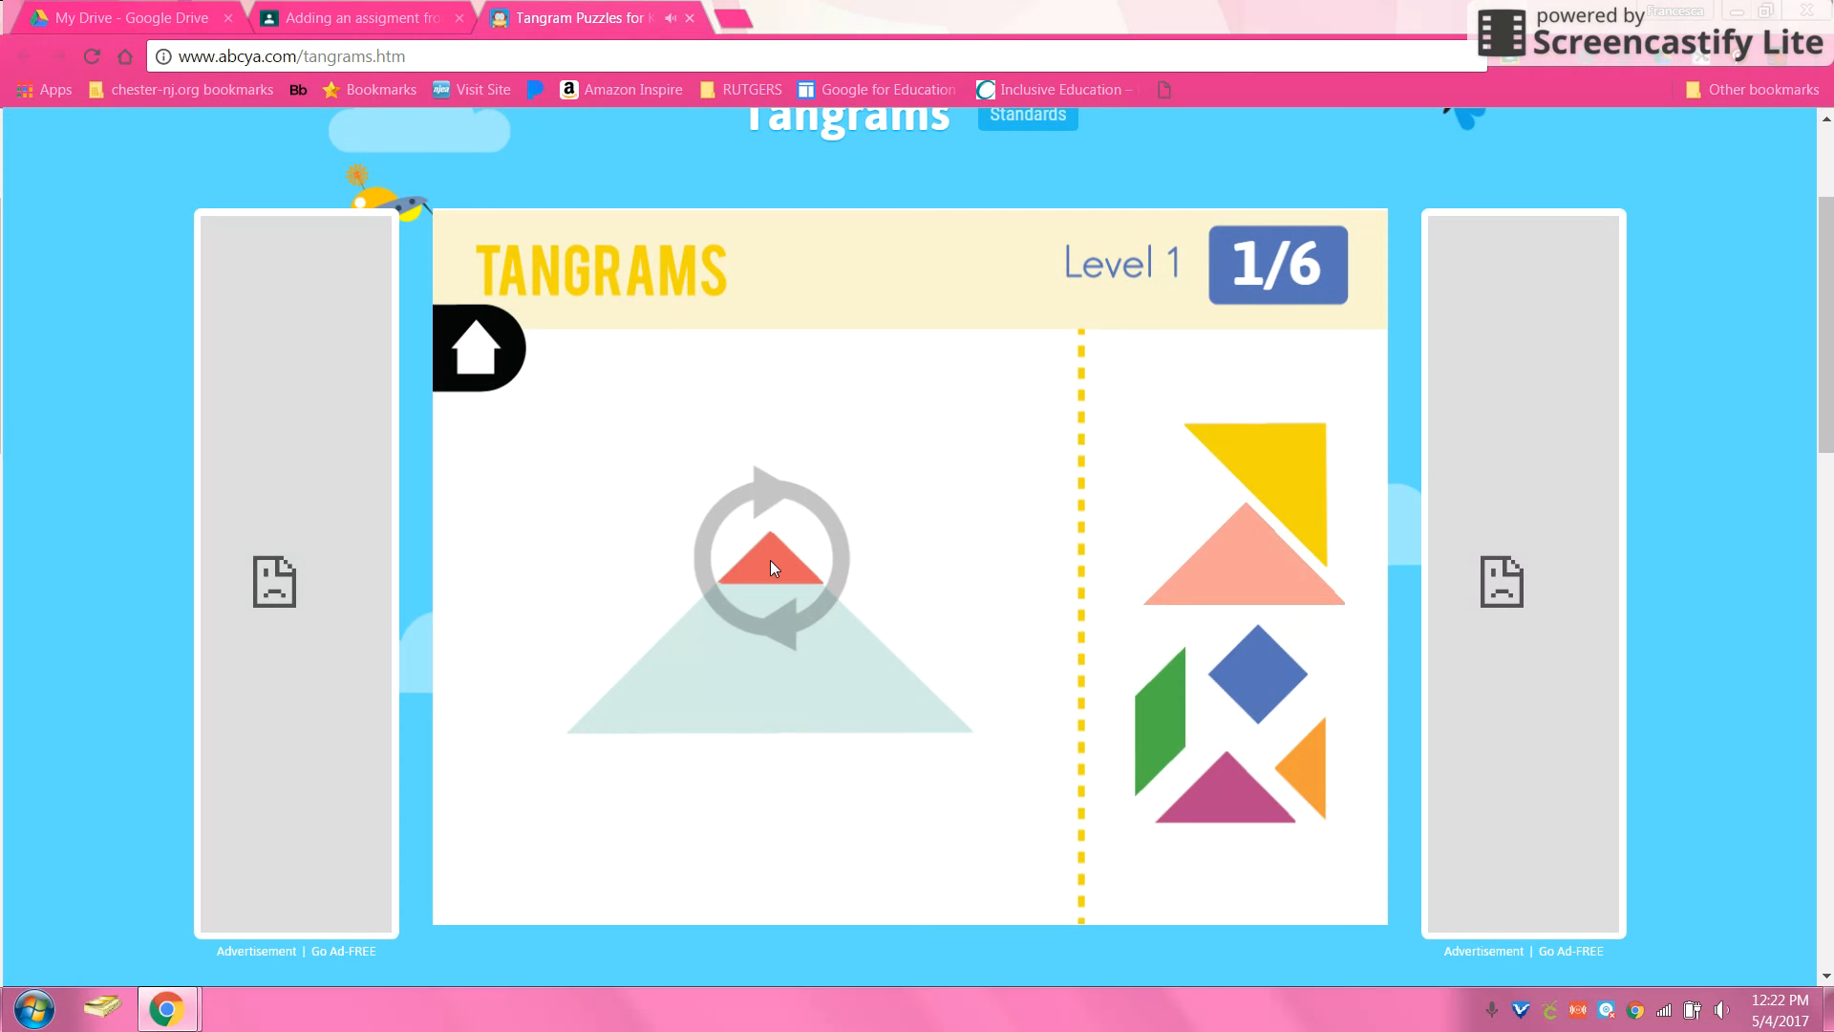
pyautogui.moveTo(766, 562); pyautogui.dragTo(766, 559)
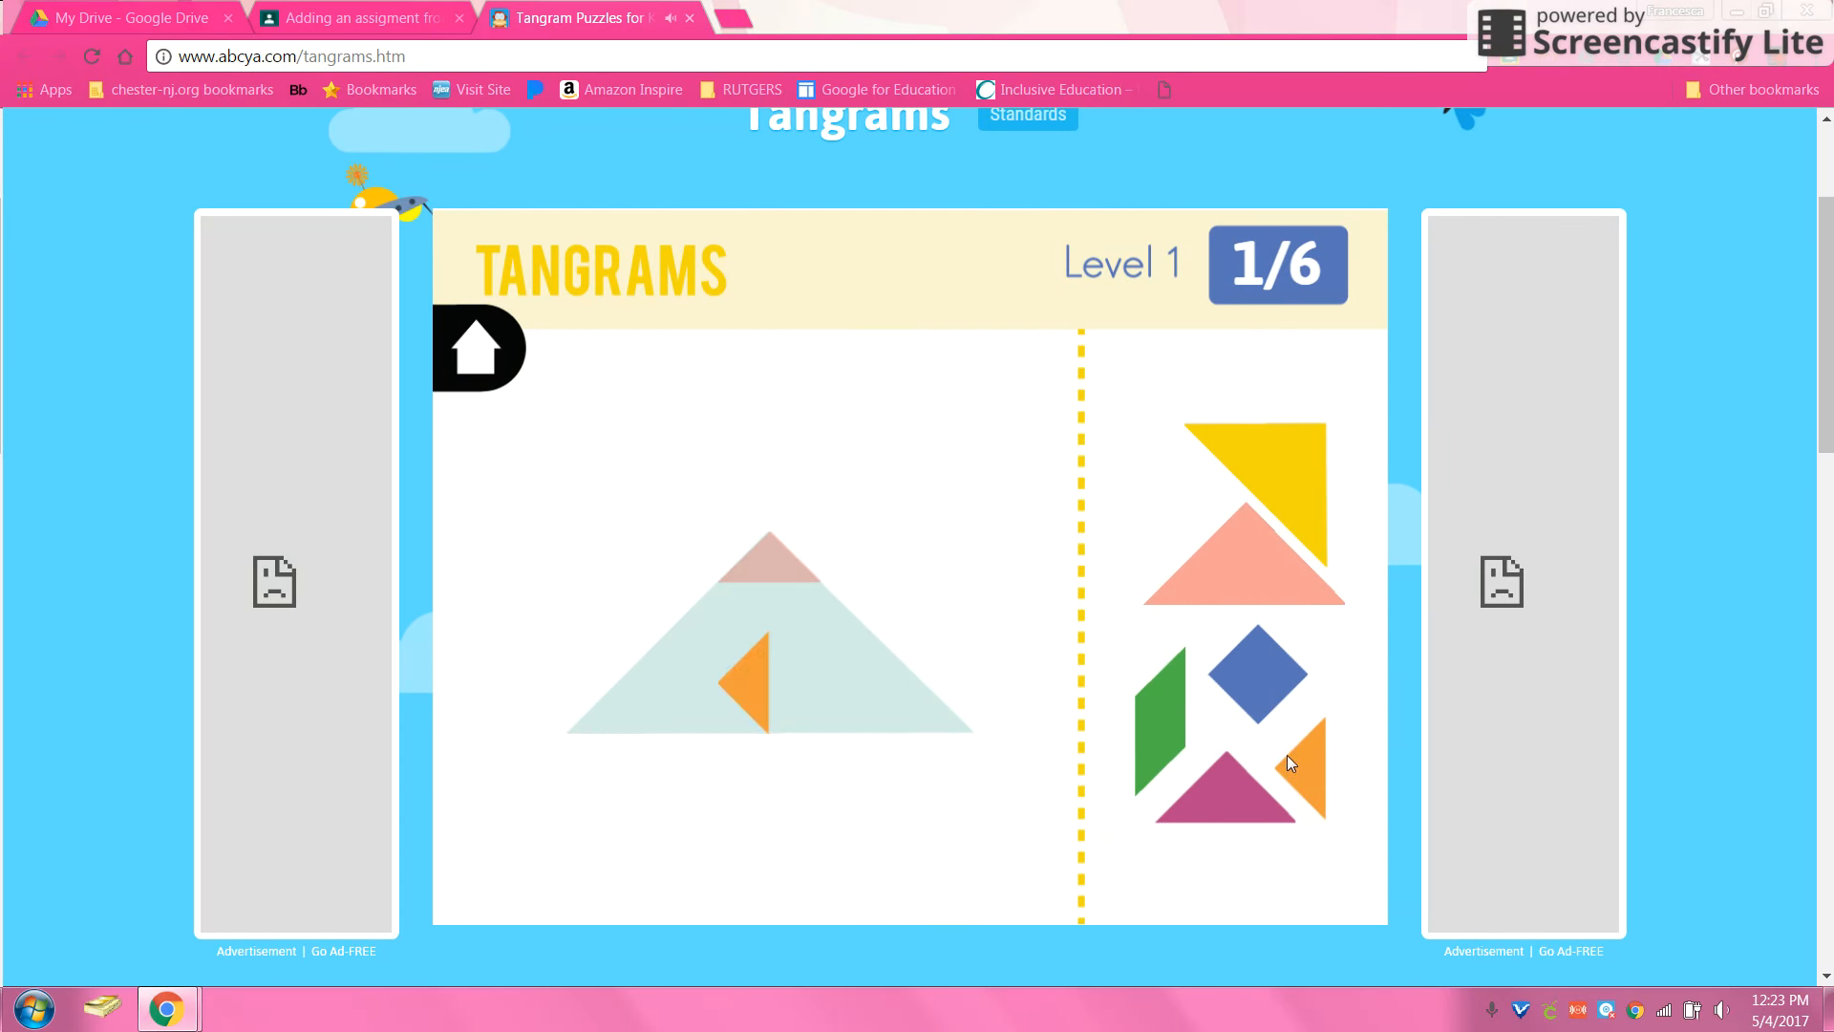
pyautogui.moveTo(1304, 783); pyautogui.dragTo(753, 697)
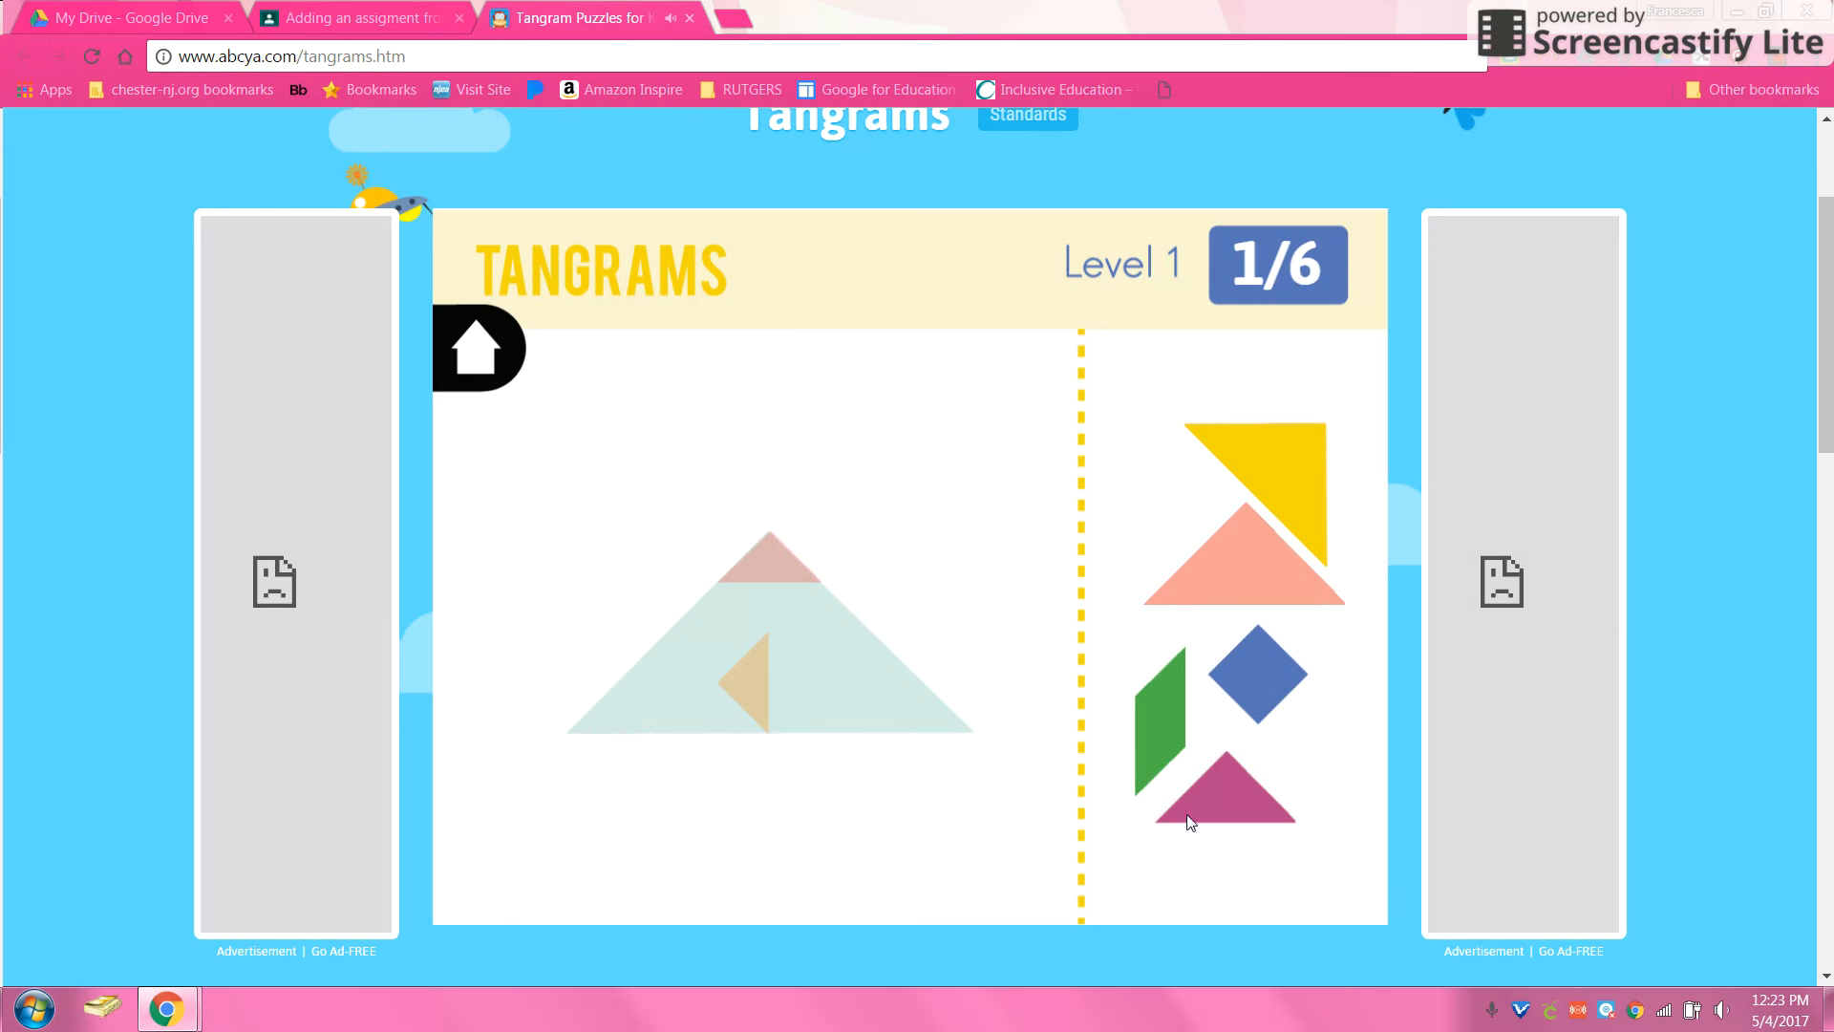
pyautogui.moveTo(1256, 803); pyautogui.dragTo(844, 663)
pyautogui.moveTo(958, 734); pyautogui.dragTo(794, 665)
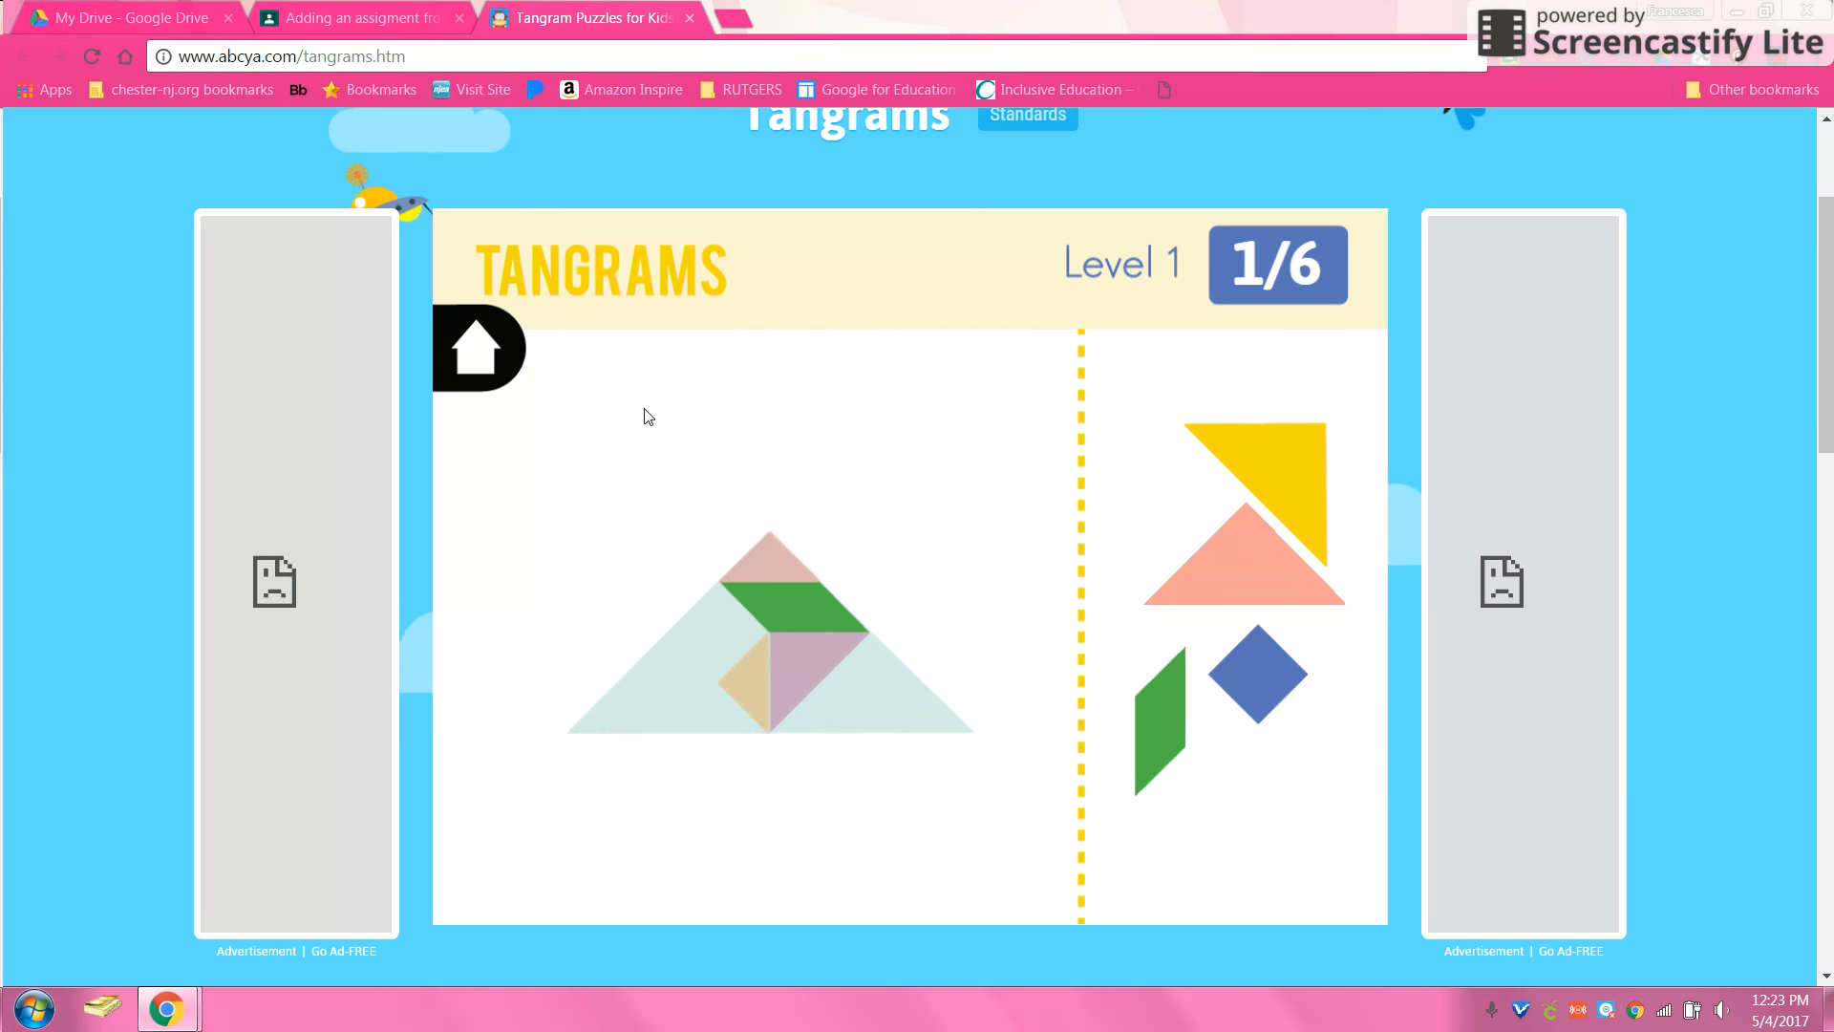
pyautogui.click(315, 8)
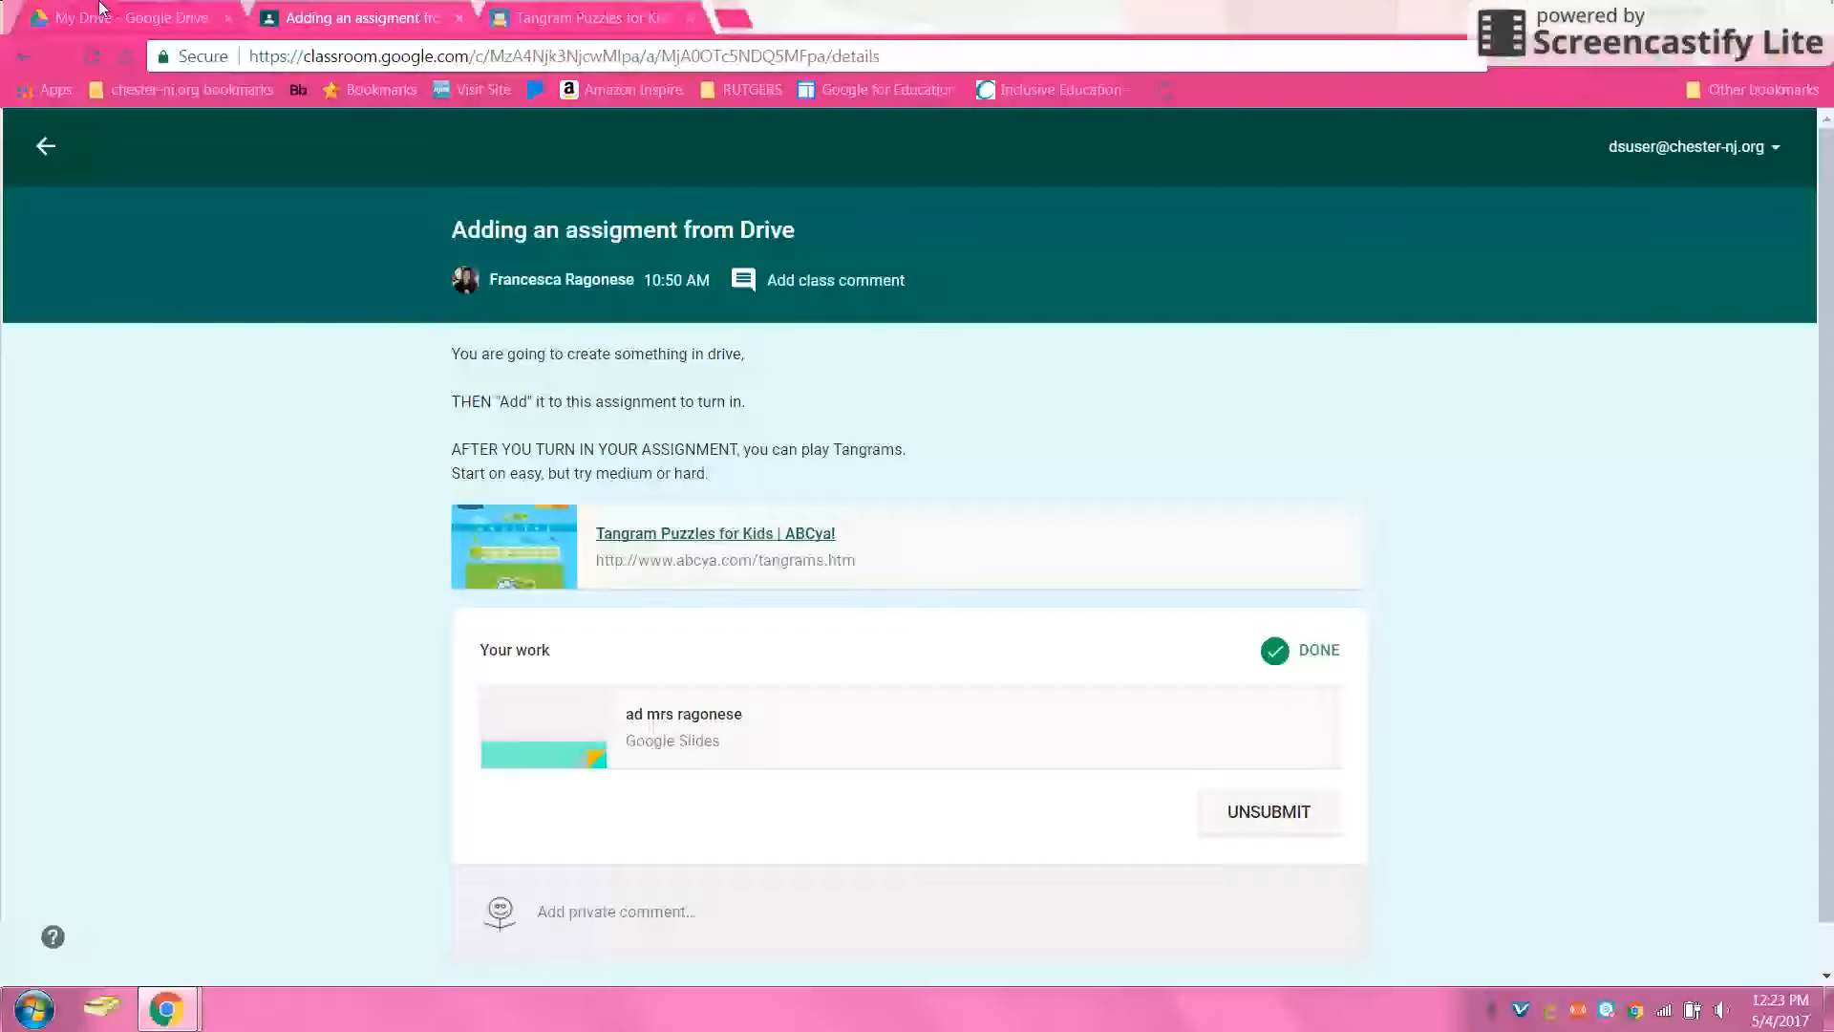
# Step: Sign out of the Google account from the Classroom account menu
pyautogui.click(102, 12)
pyautogui.click(277, 17)
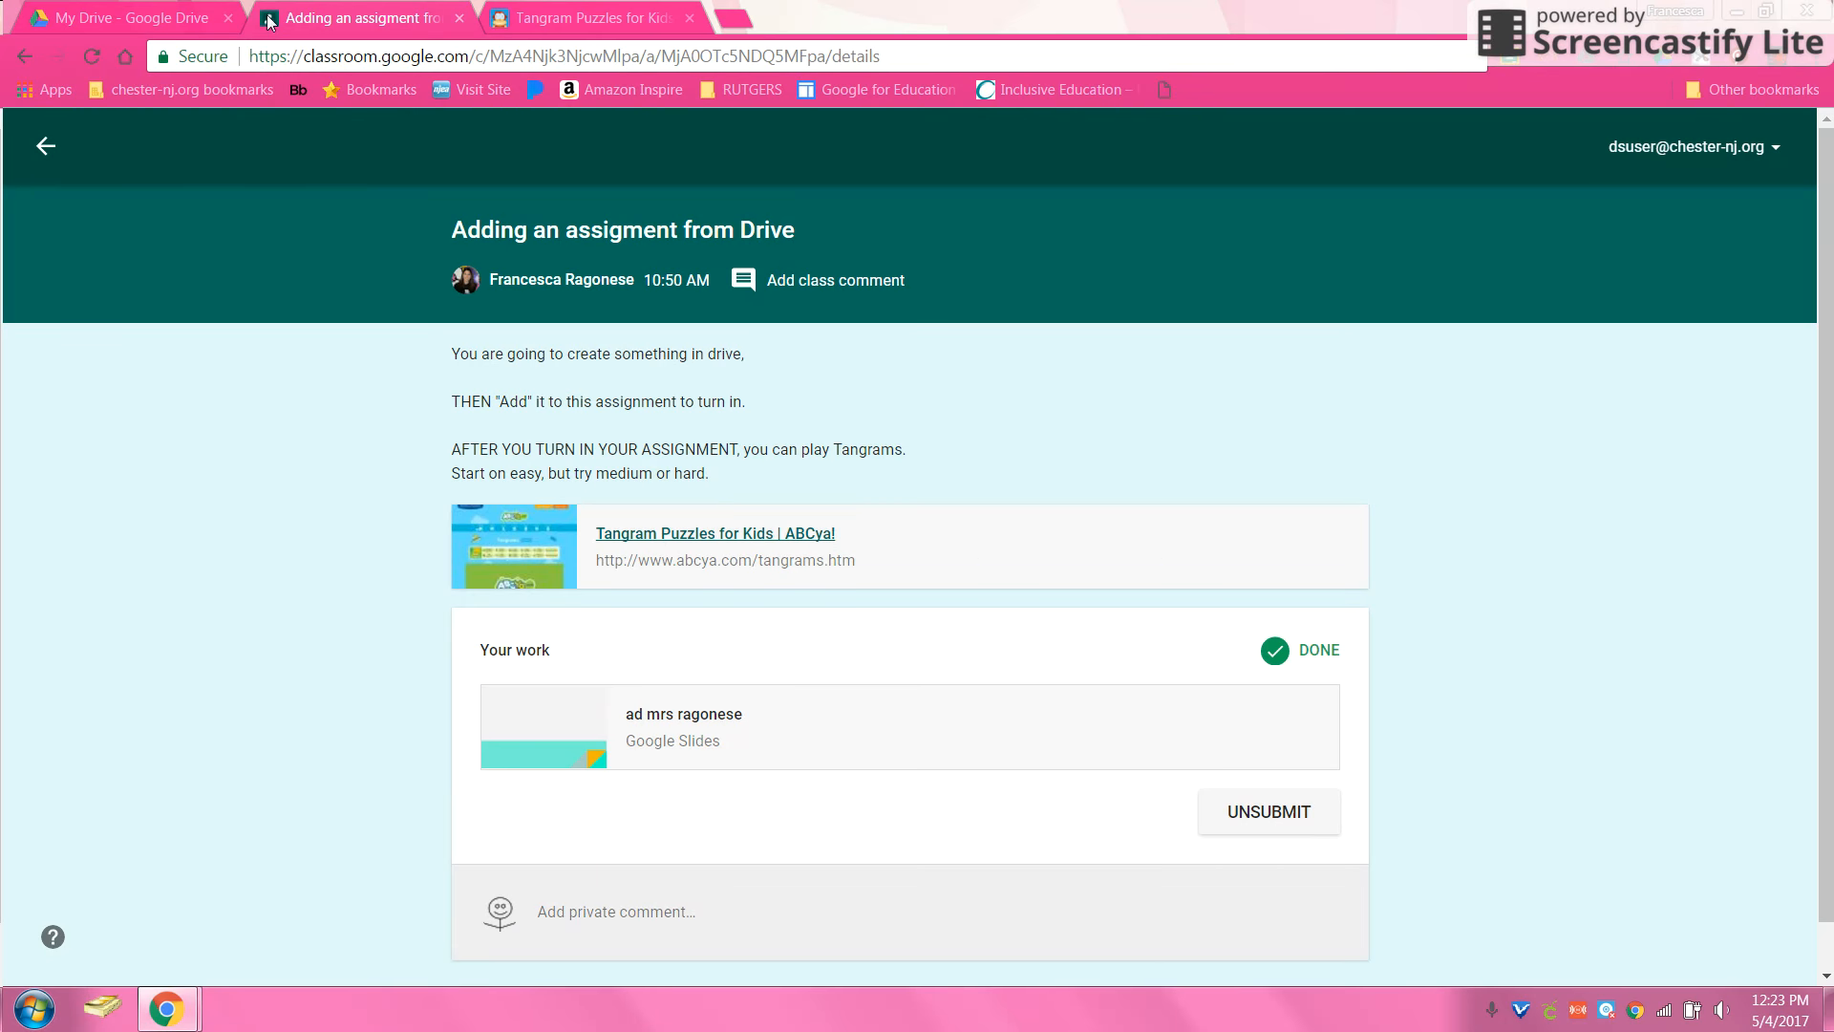
pyautogui.click(1709, 151)
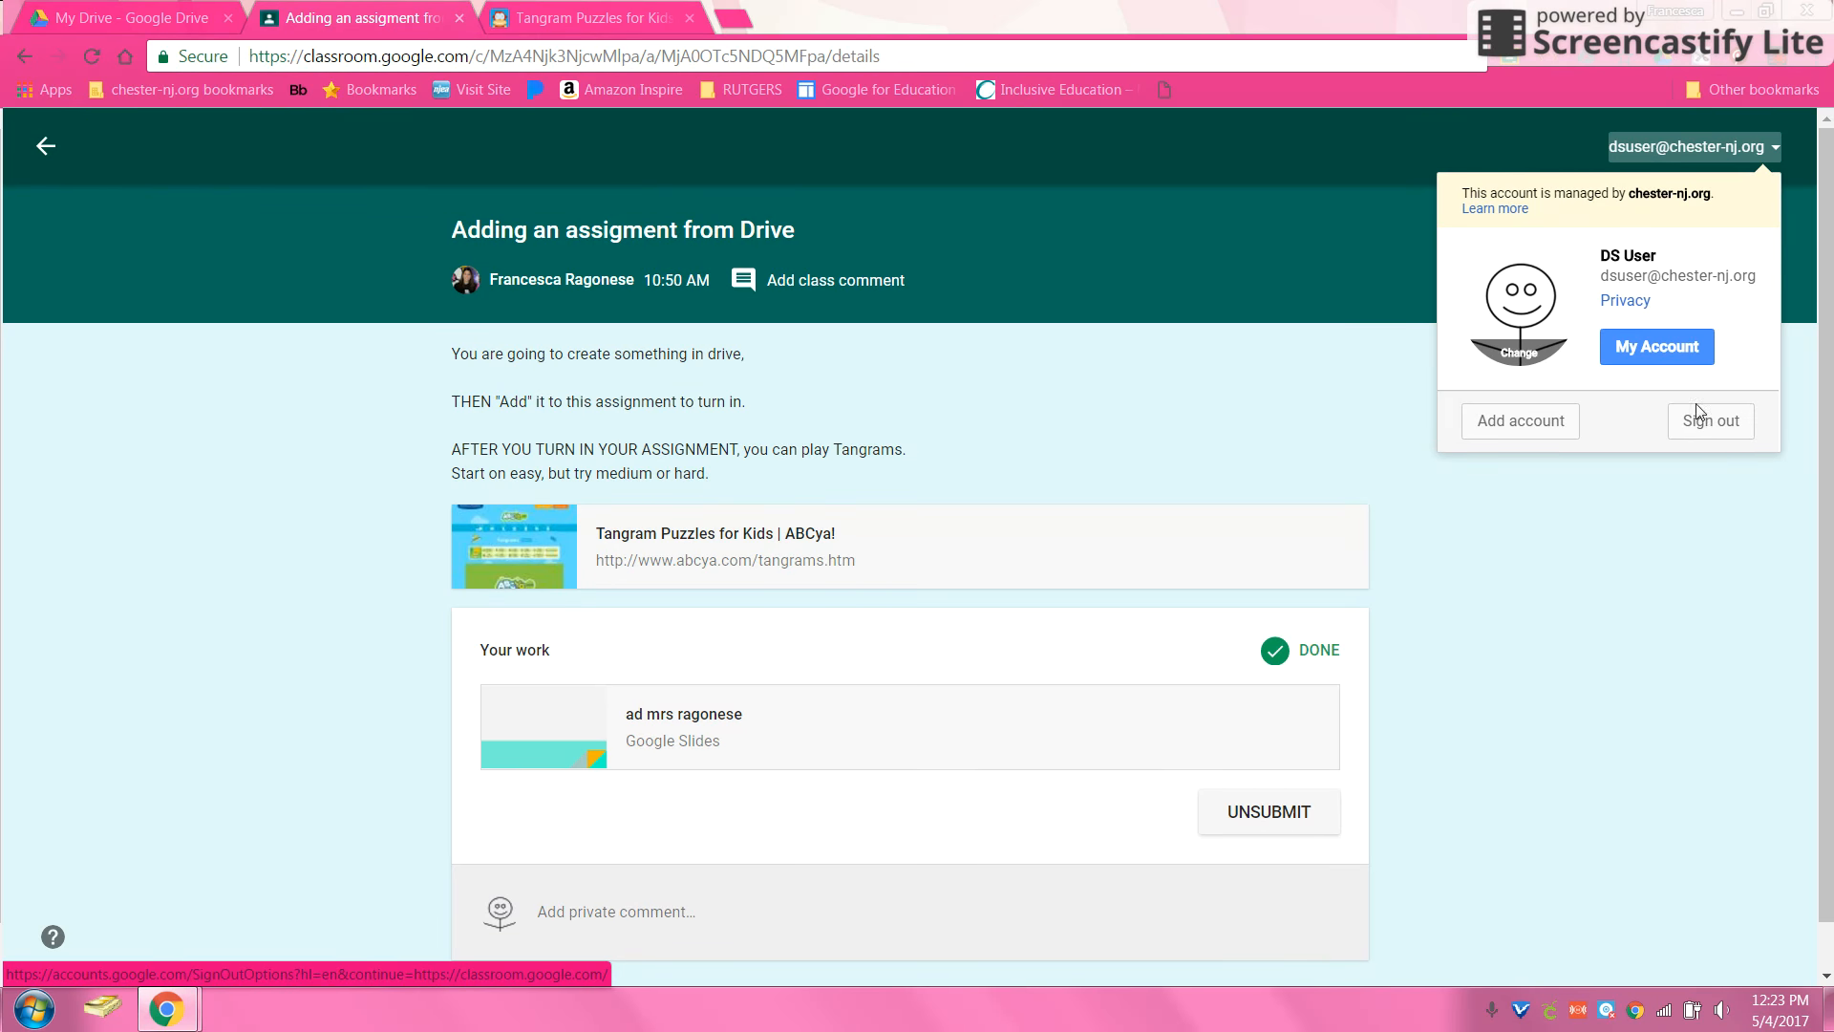
pyautogui.click(187, 16)
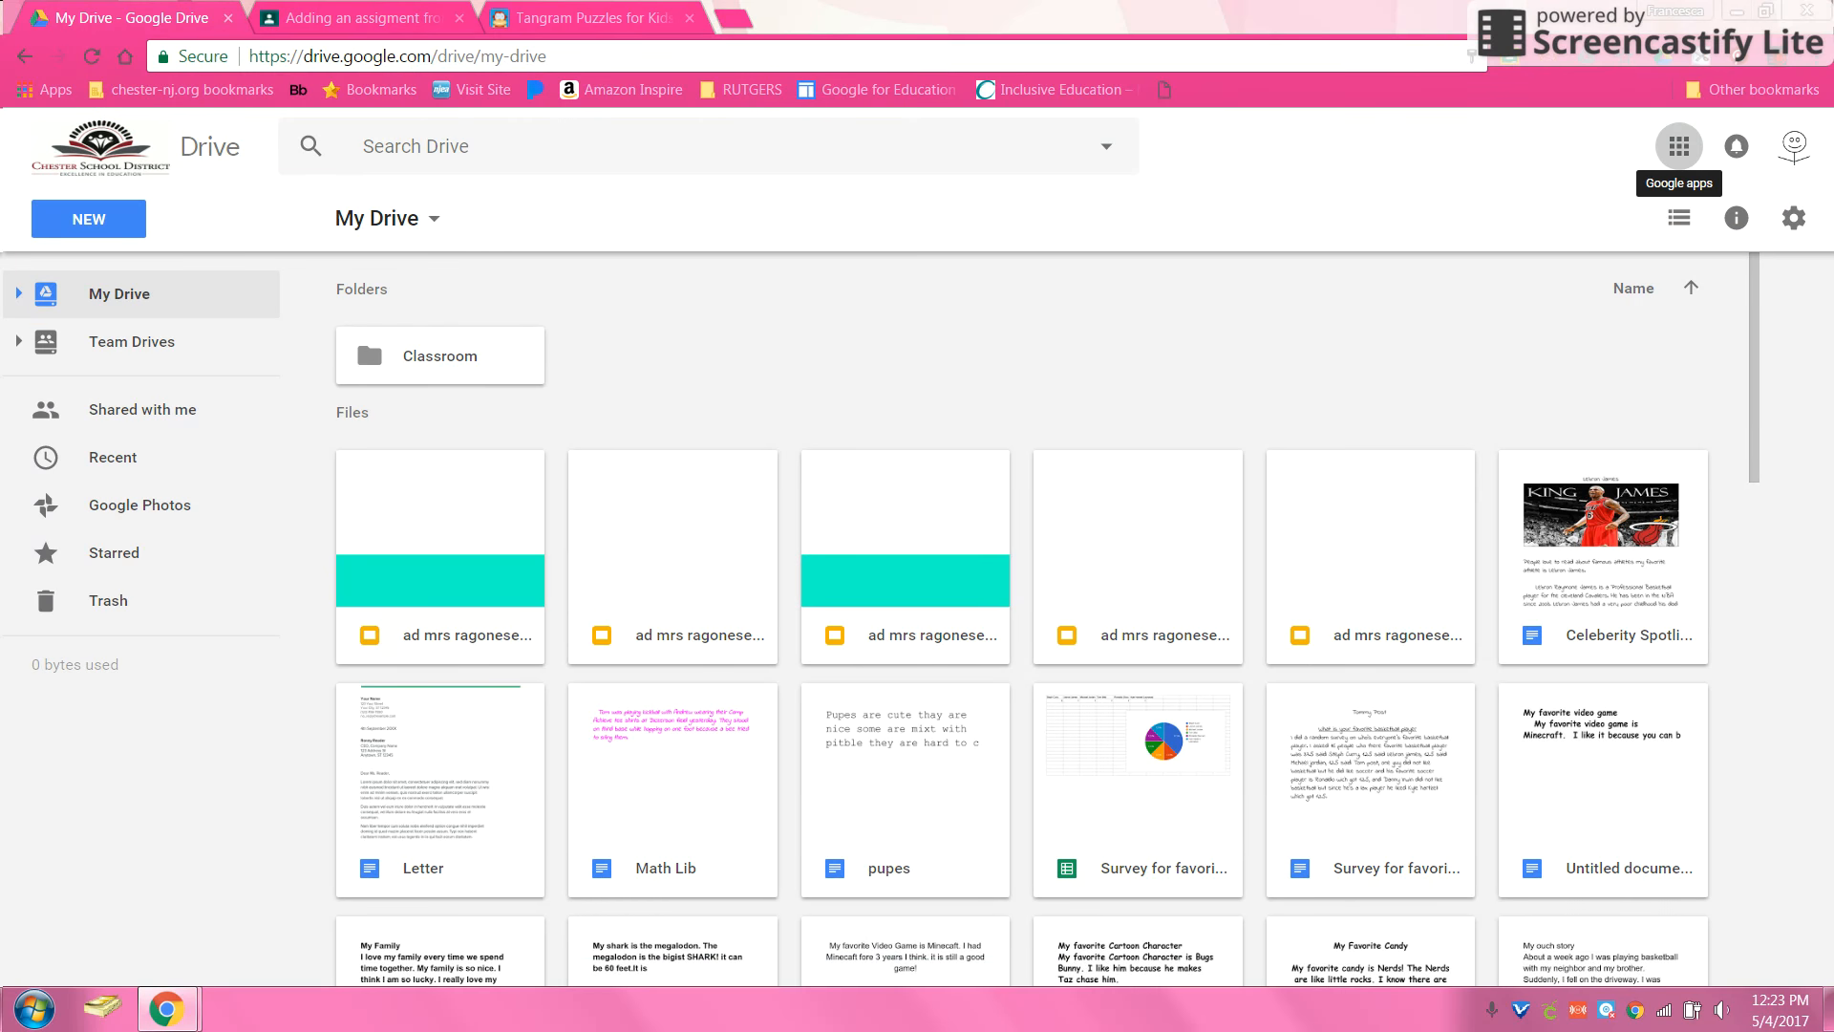
pyautogui.click(1795, 150)
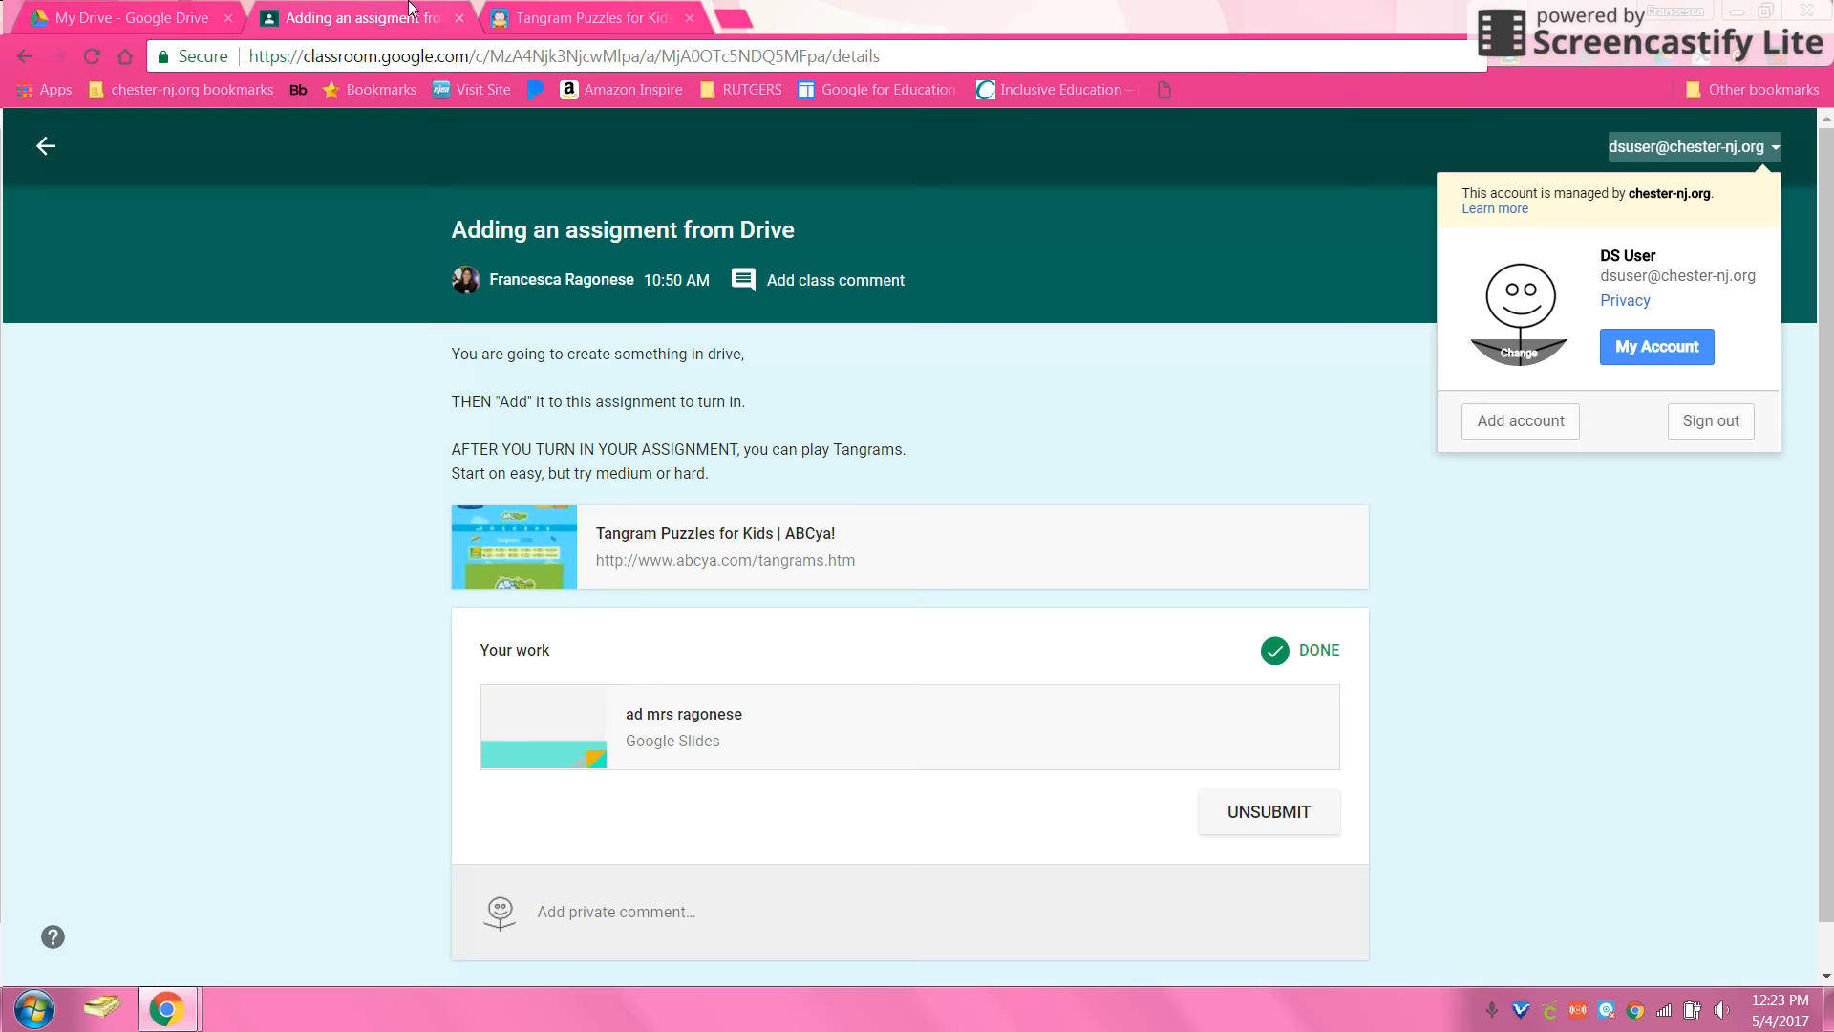
pyautogui.click(406, 17)
pyautogui.click(1710, 421)
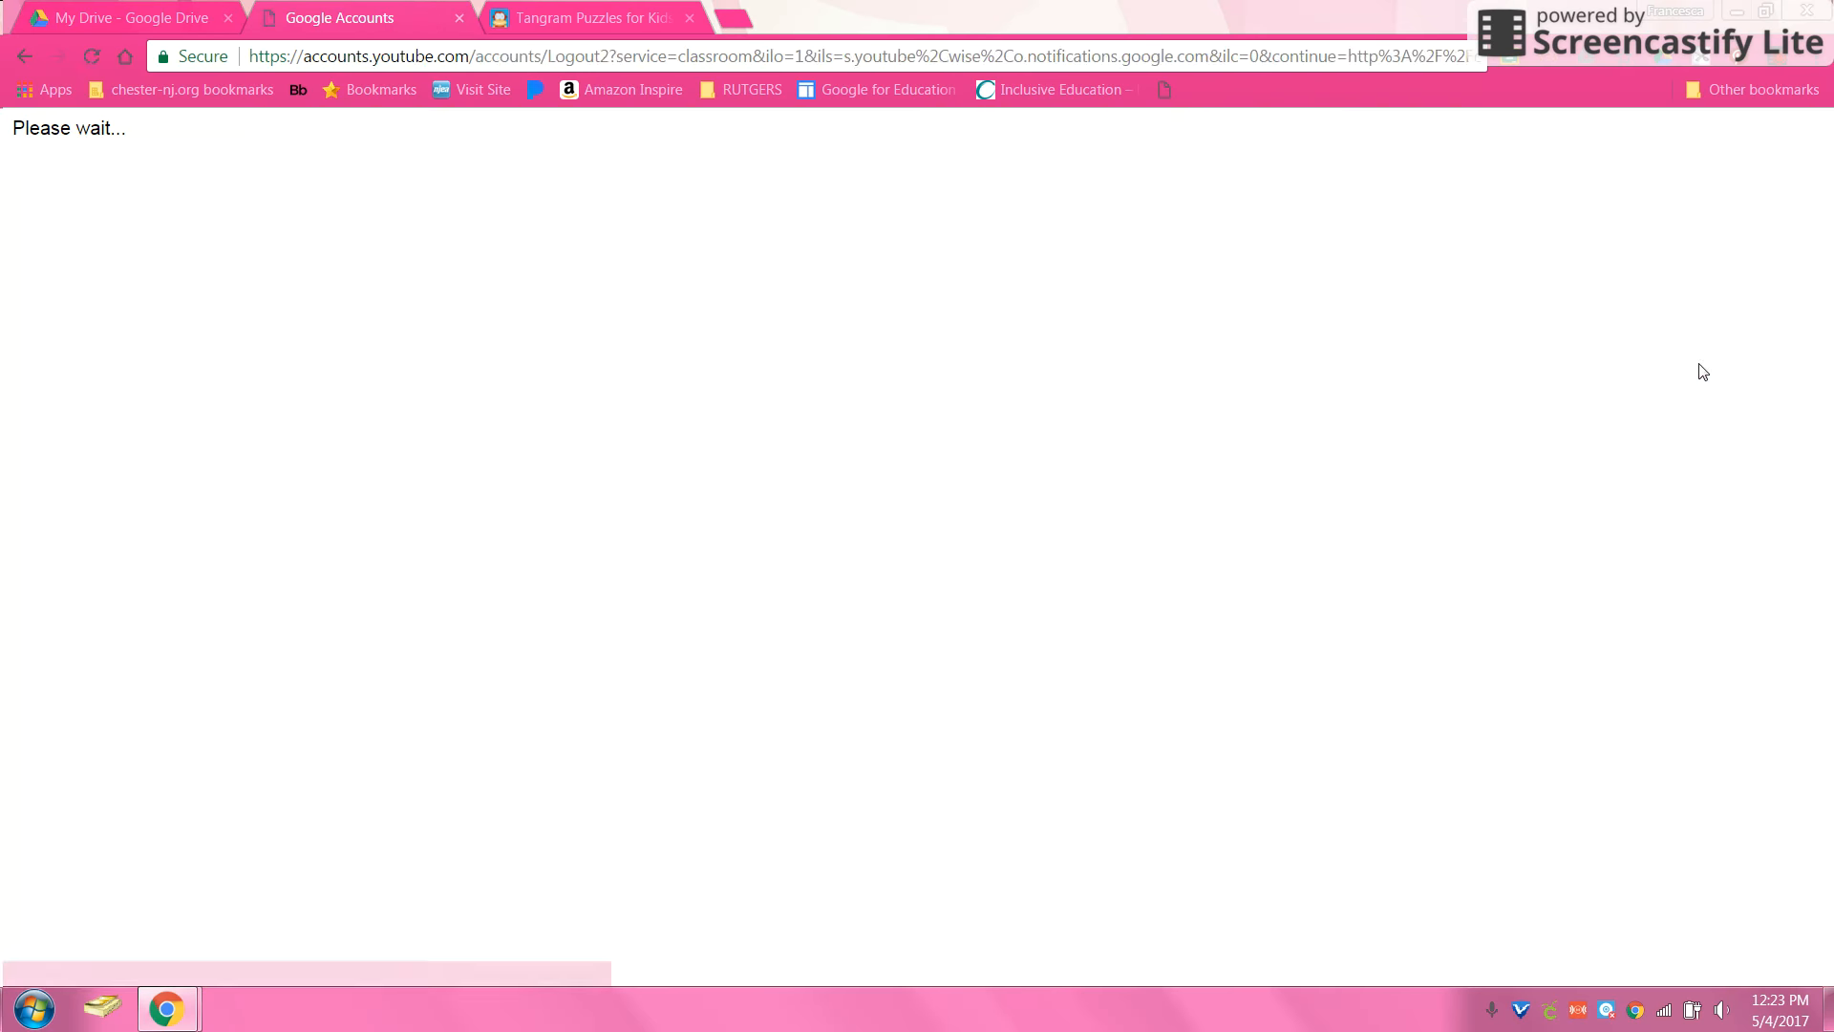